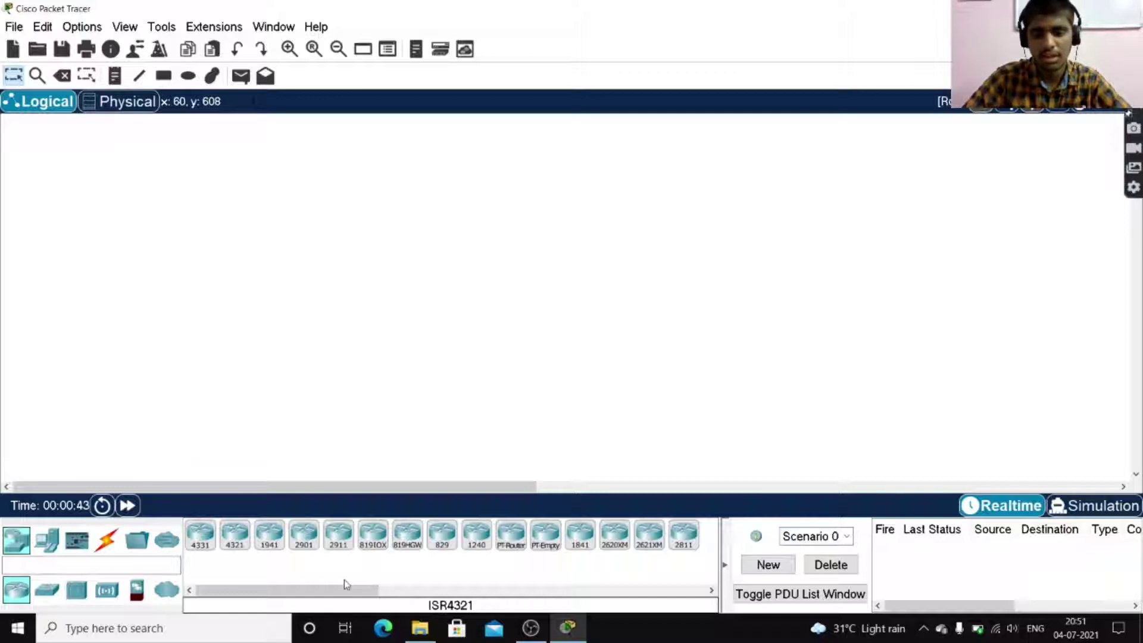
Place a PT-Empty router in the upper middle of the logical workspace.
left_click(548, 541)
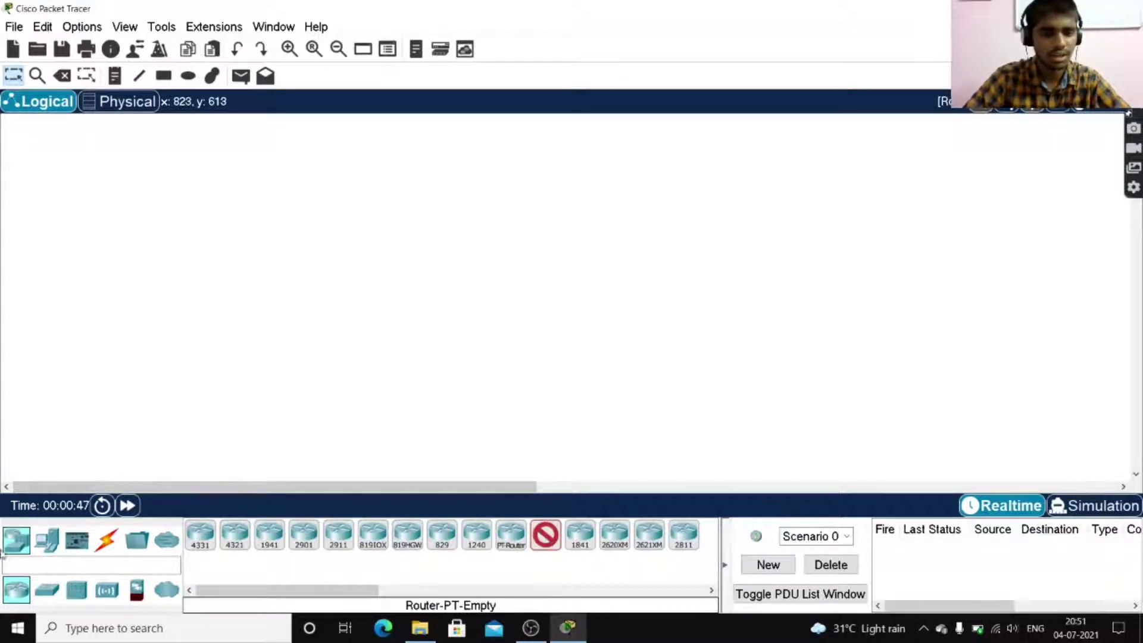
left_click(9, 542)
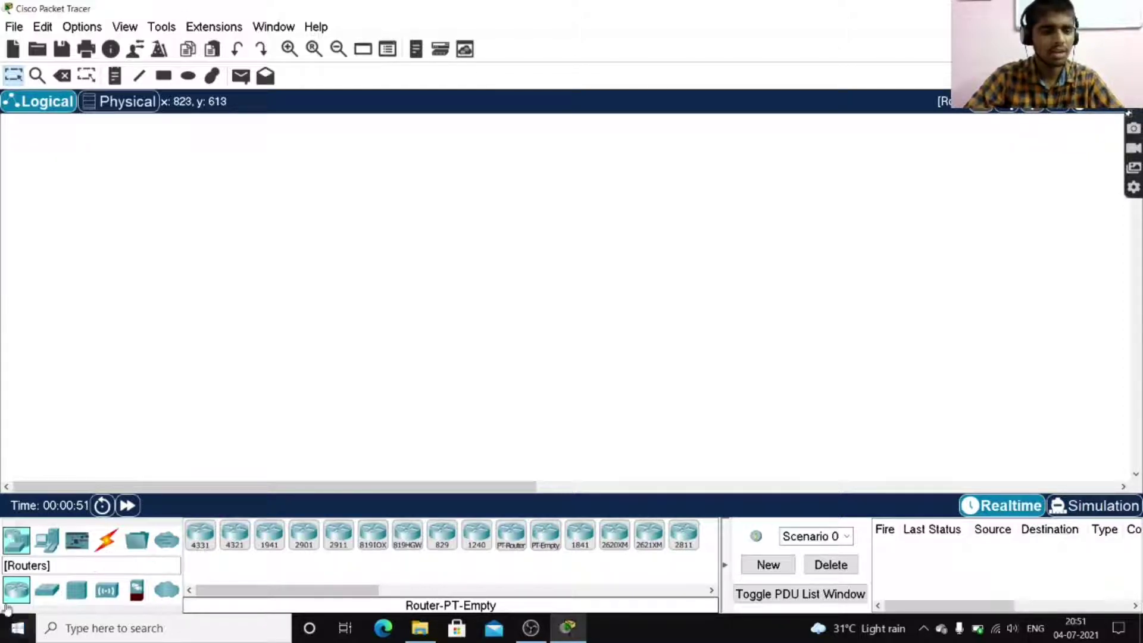
left_click(544, 539)
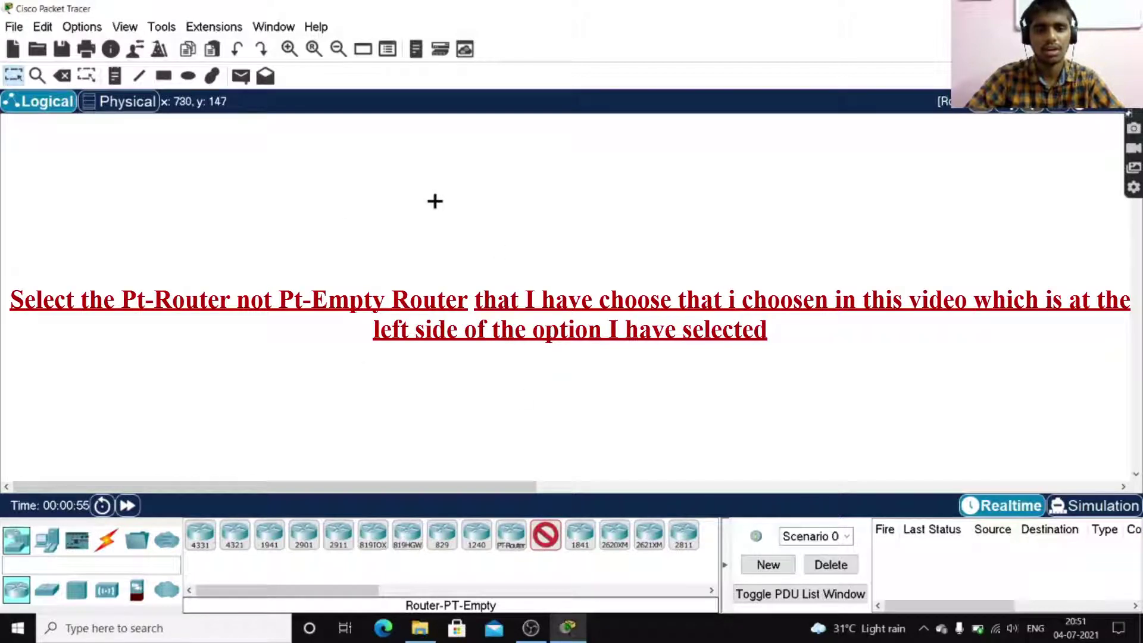
left_click(433, 200)
left_click_drag(427, 202, 481, 170)
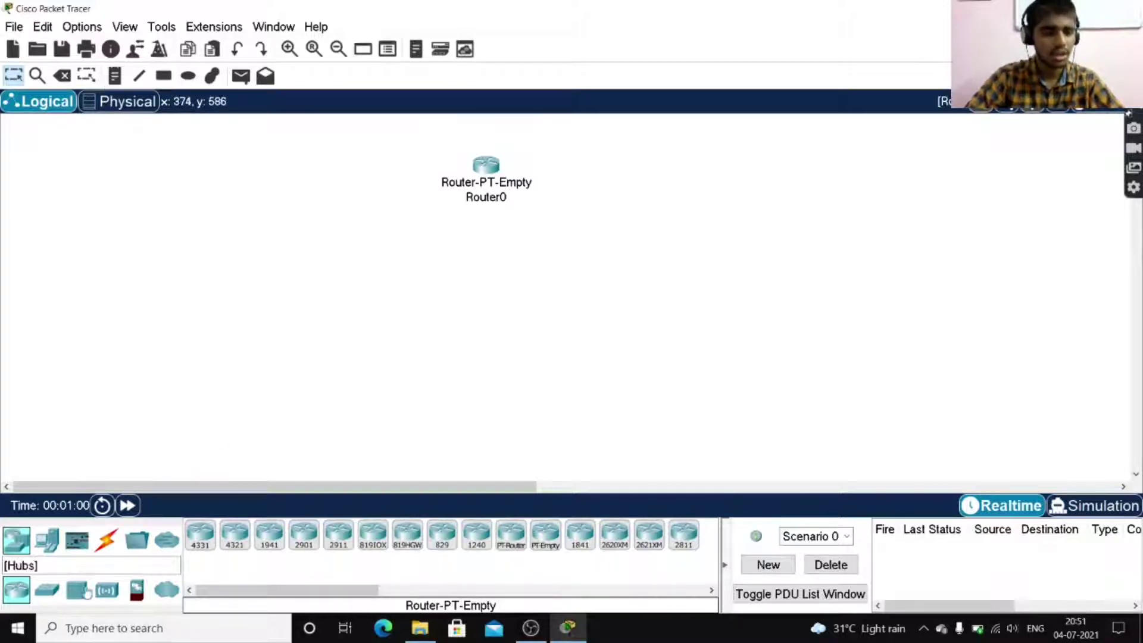
Place two PT-Switch devices side by side below the router, one to its left and one to its right.
left_click(50, 591)
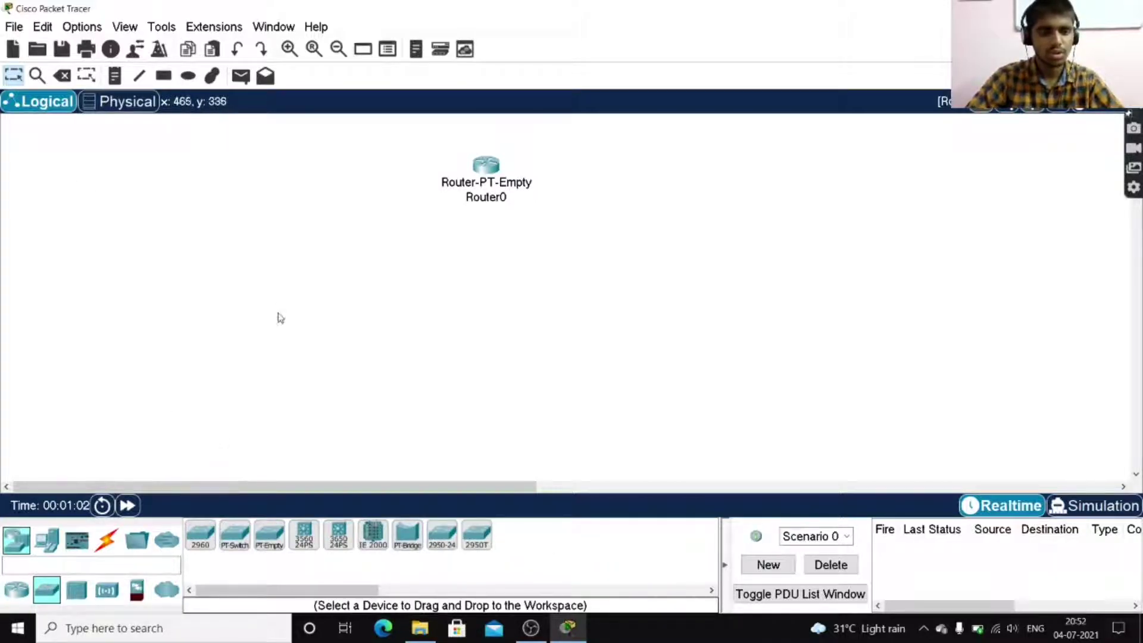
left_click(243, 550)
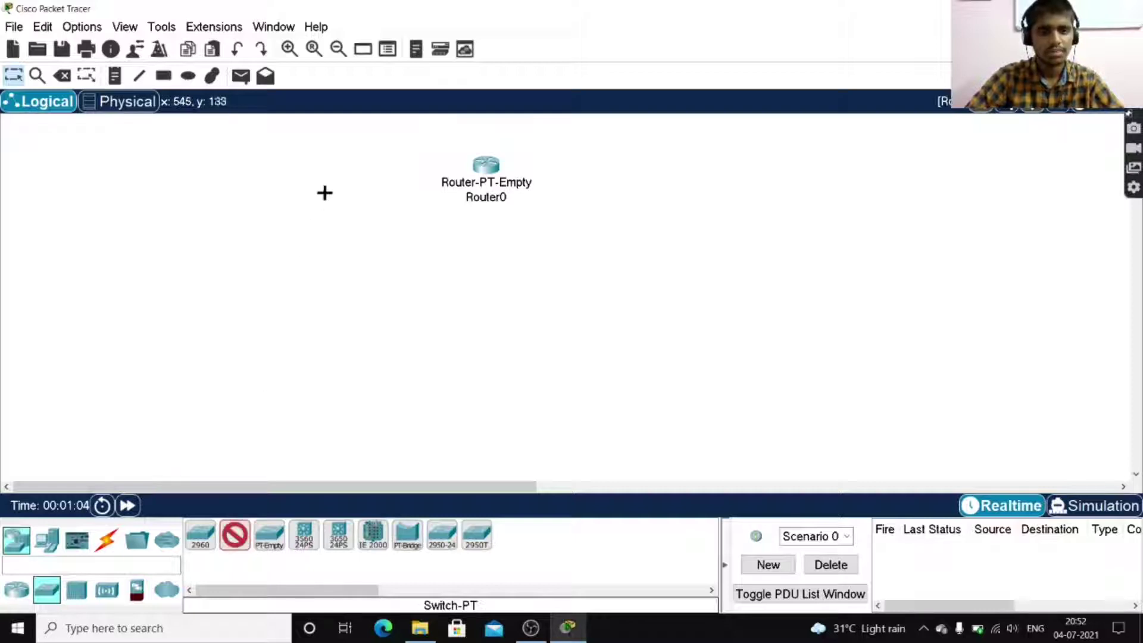
left_click(327, 273)
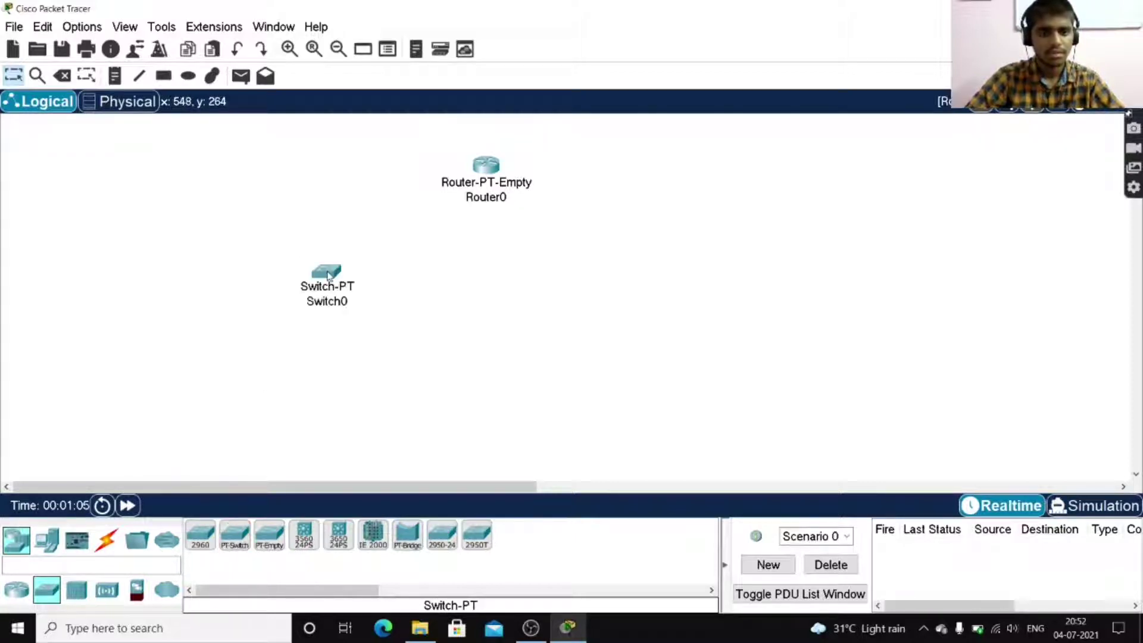
left_click(251, 539)
left_click(563, 267)
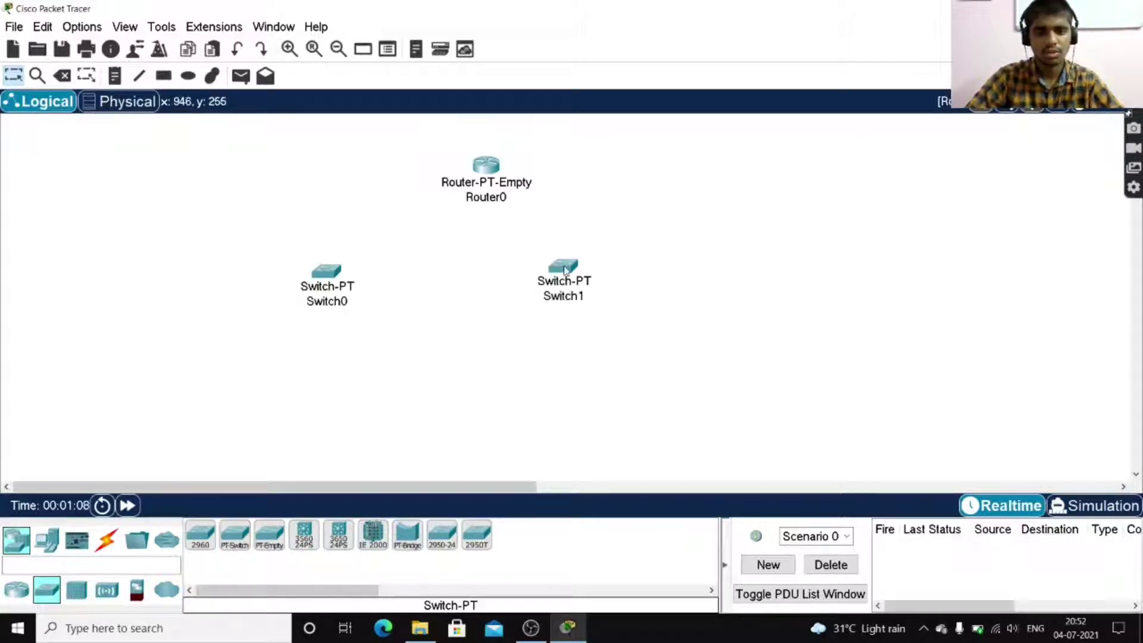
left_click_drag(328, 271, 330, 264)
left_click_drag(561, 268, 570, 267)
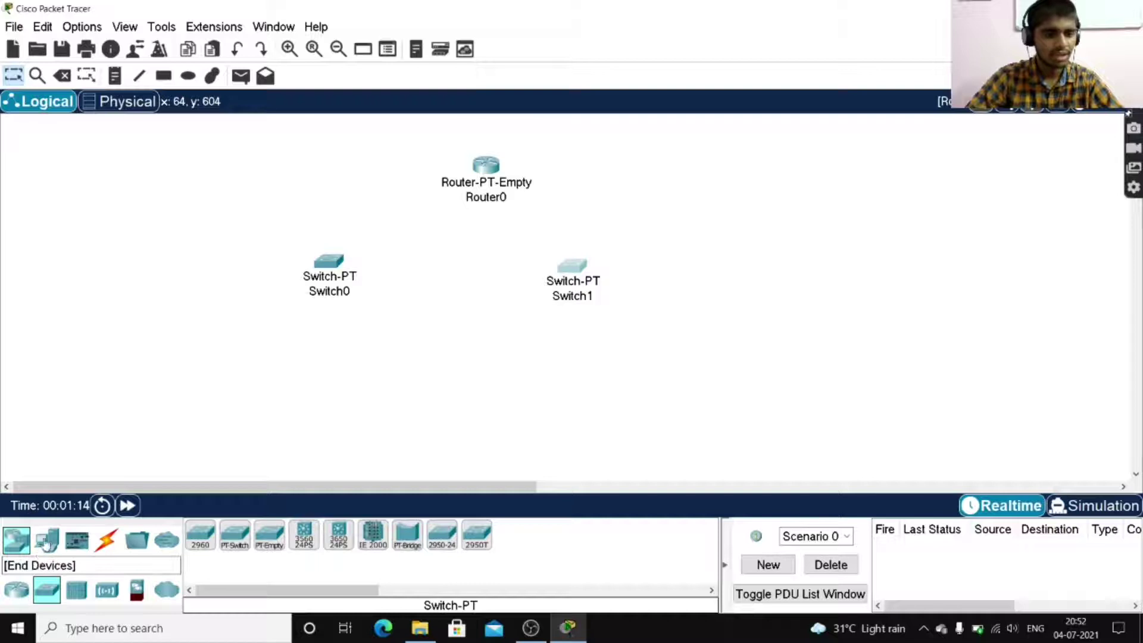
Place four PCs in a row beneath the switches, two under each switch.
left_click(46, 539)
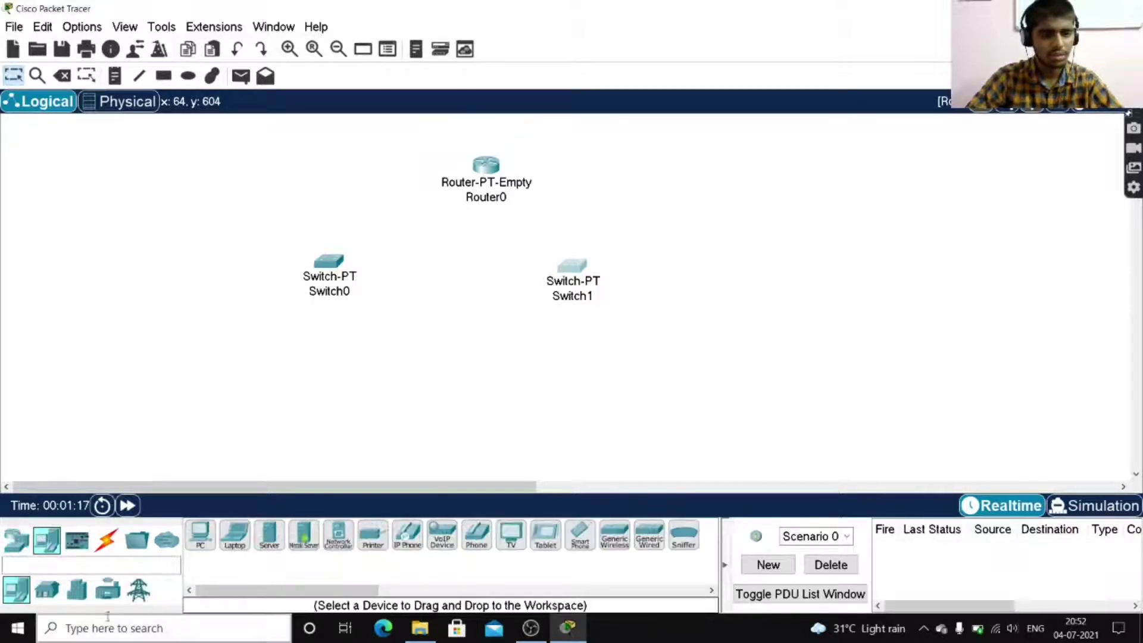
left_click(200, 534)
left_click(233, 341)
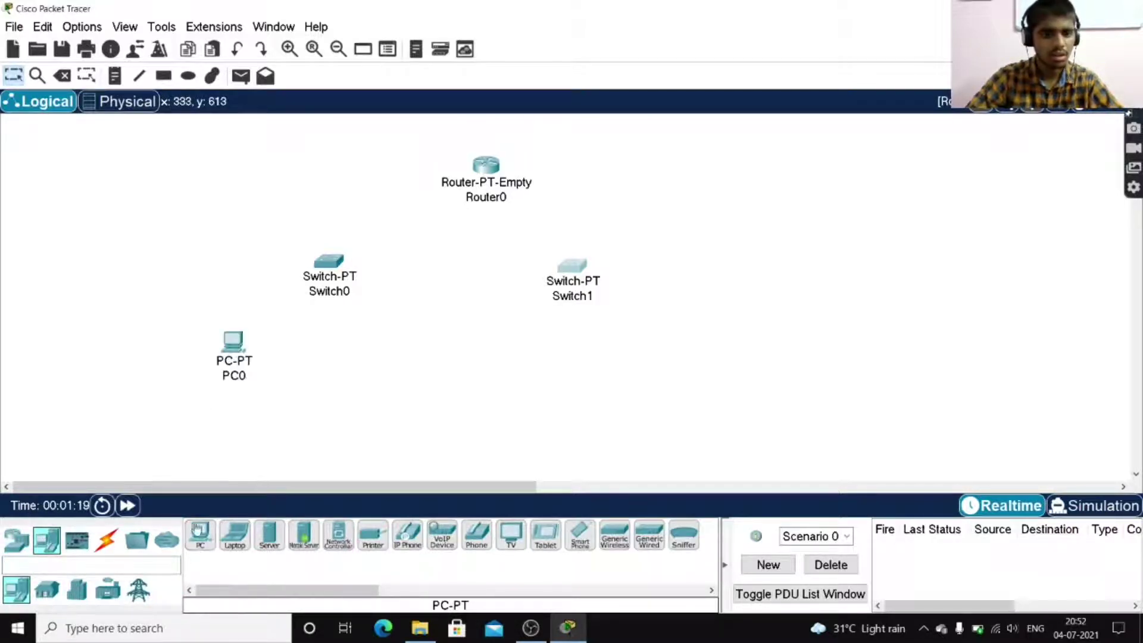
left_click(200, 535)
left_click(367, 352)
left_click(200, 534)
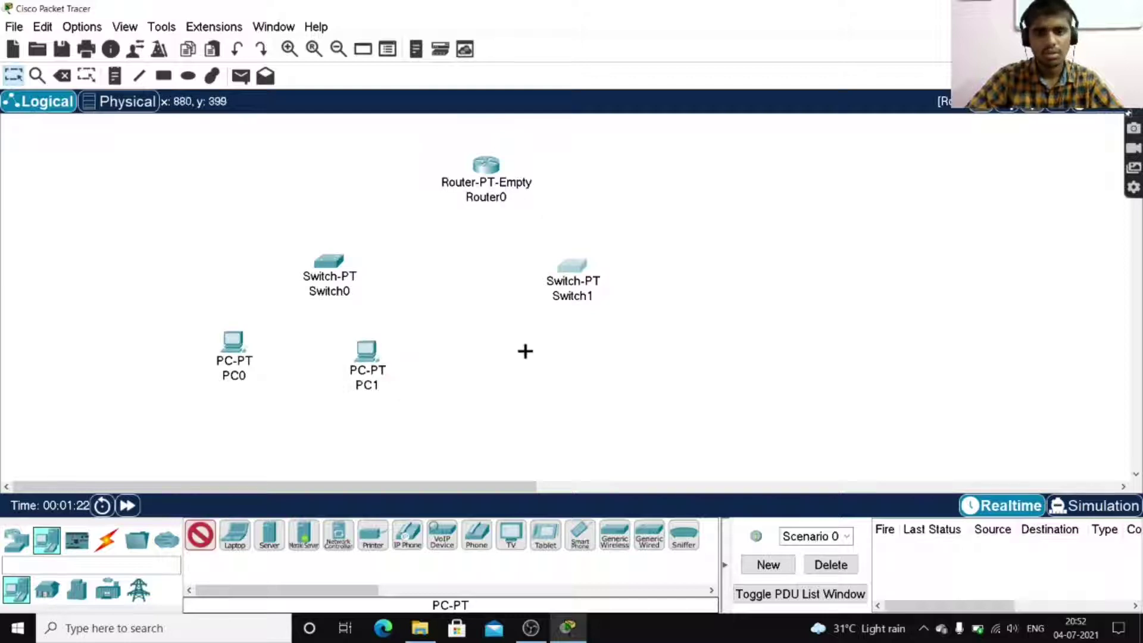
left_click(527, 350)
left_click(200, 535)
left_click(666, 359)
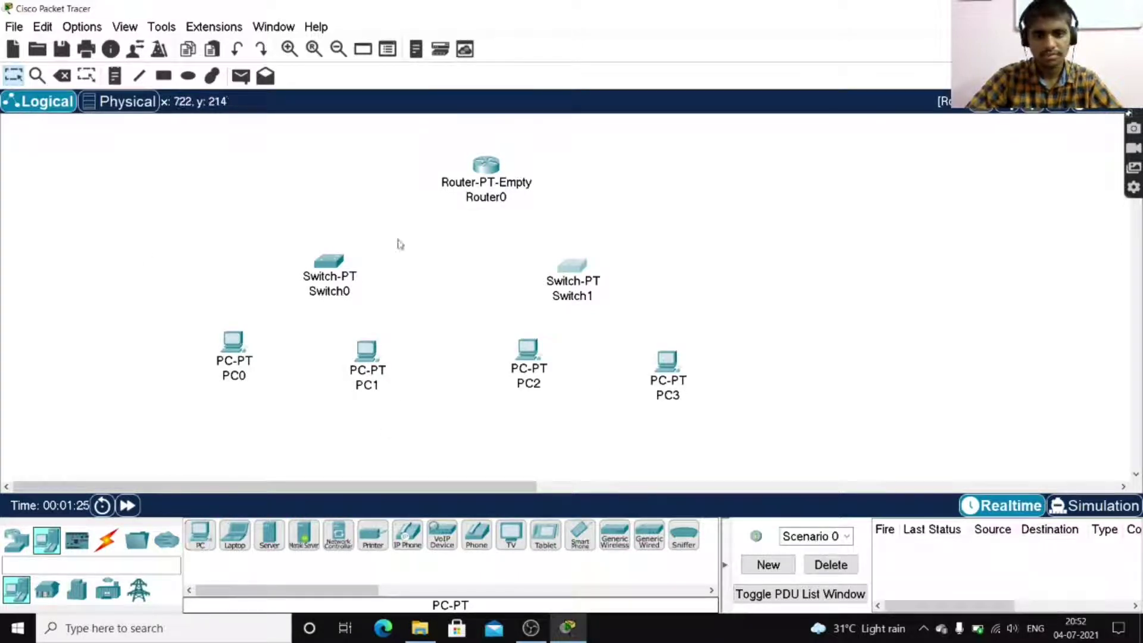
Connect Switch0 to PC0 and PC1 using the automatically chosen connection type.
left_click(108, 546)
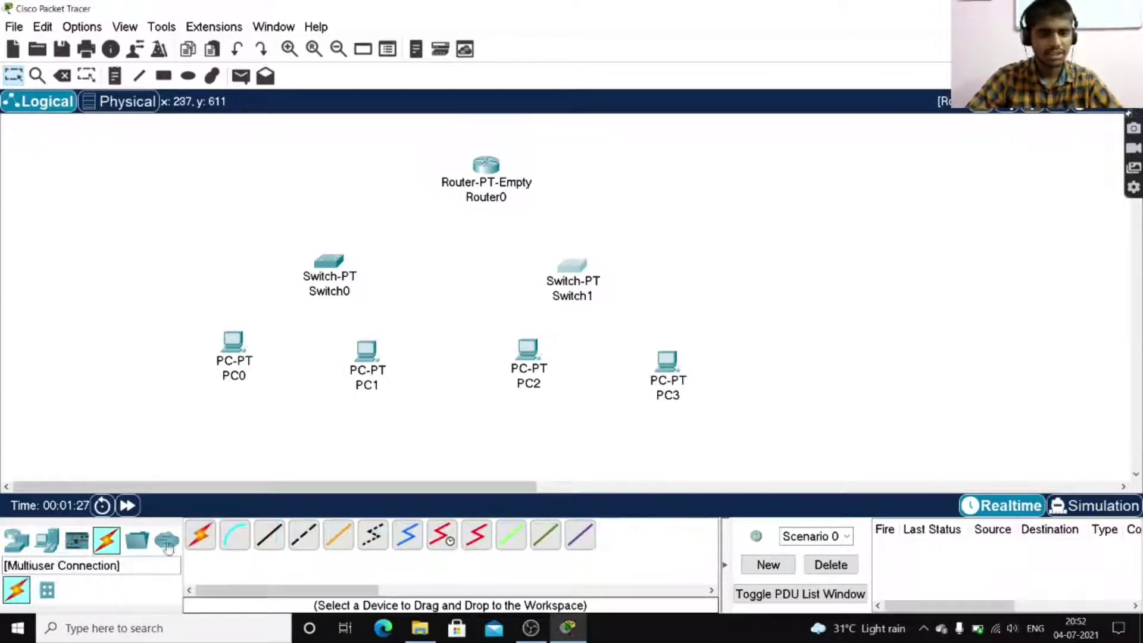
left_click(202, 543)
left_click(307, 286)
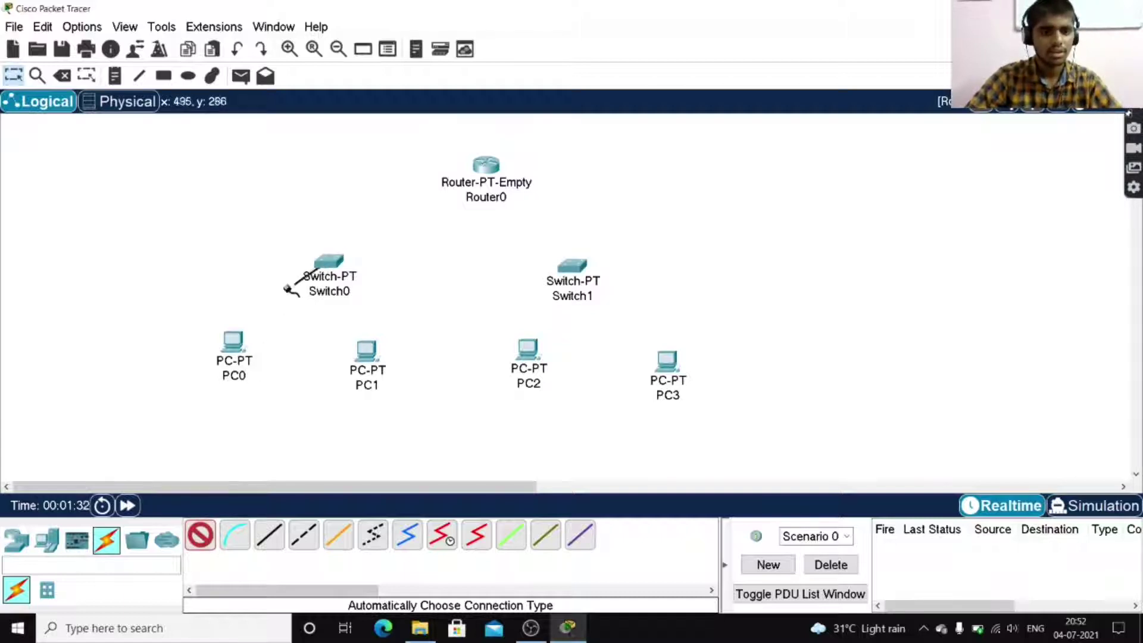
left_click(232, 342)
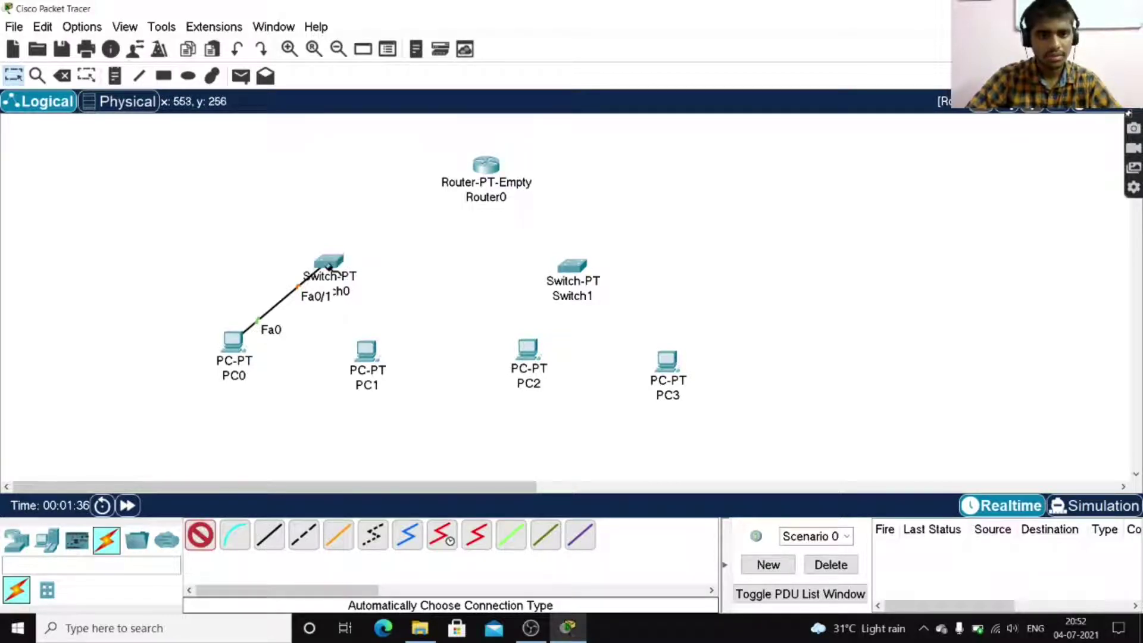
left_click(328, 265)
left_click(661, 328)
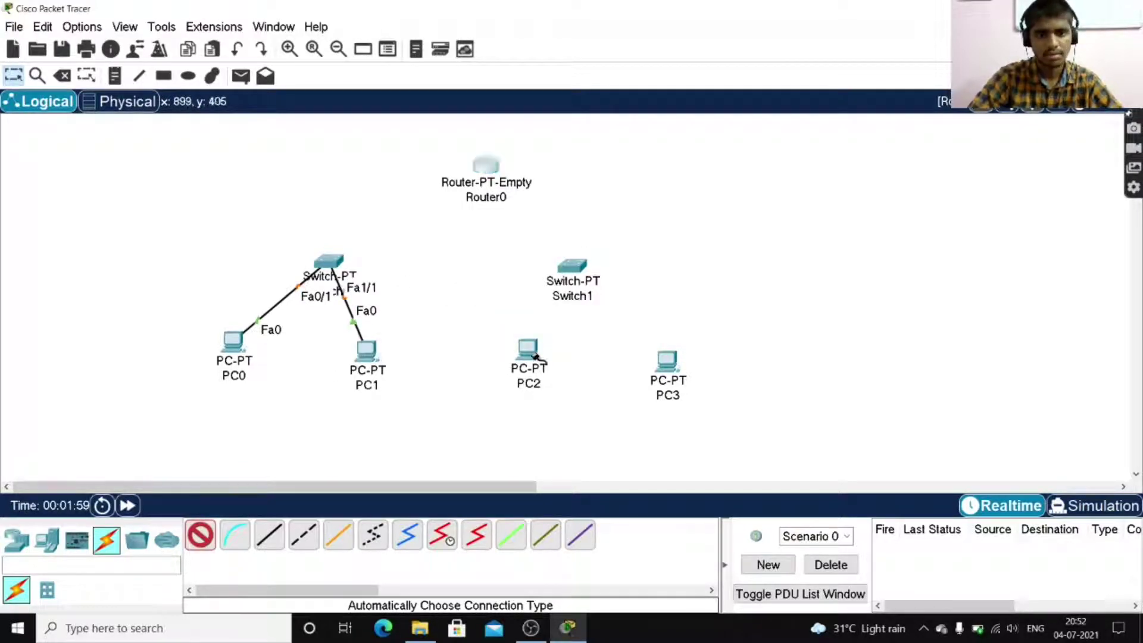
Connect Switch1 to PC2 and PC3 using the automatically chosen connection type.
left_click(572, 265)
left_click(527, 348)
left_click(200, 534)
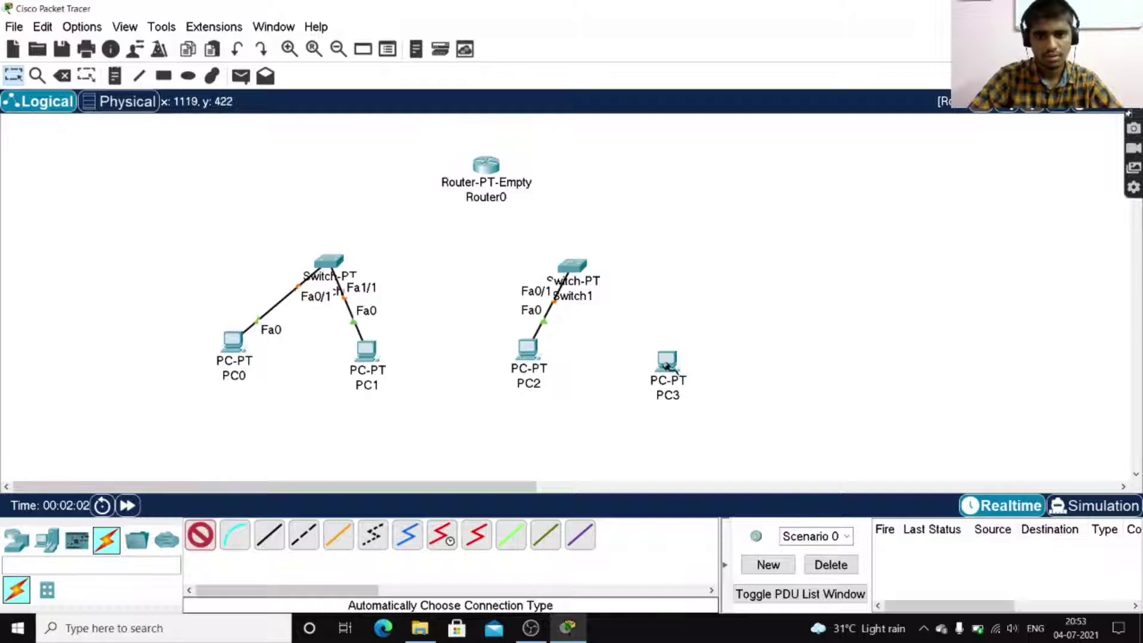
left_click(667, 360)
left_click(571, 266)
Check the configuration of the Router-PT-Empty device and delete that router from the workspace.
left_click(16, 540)
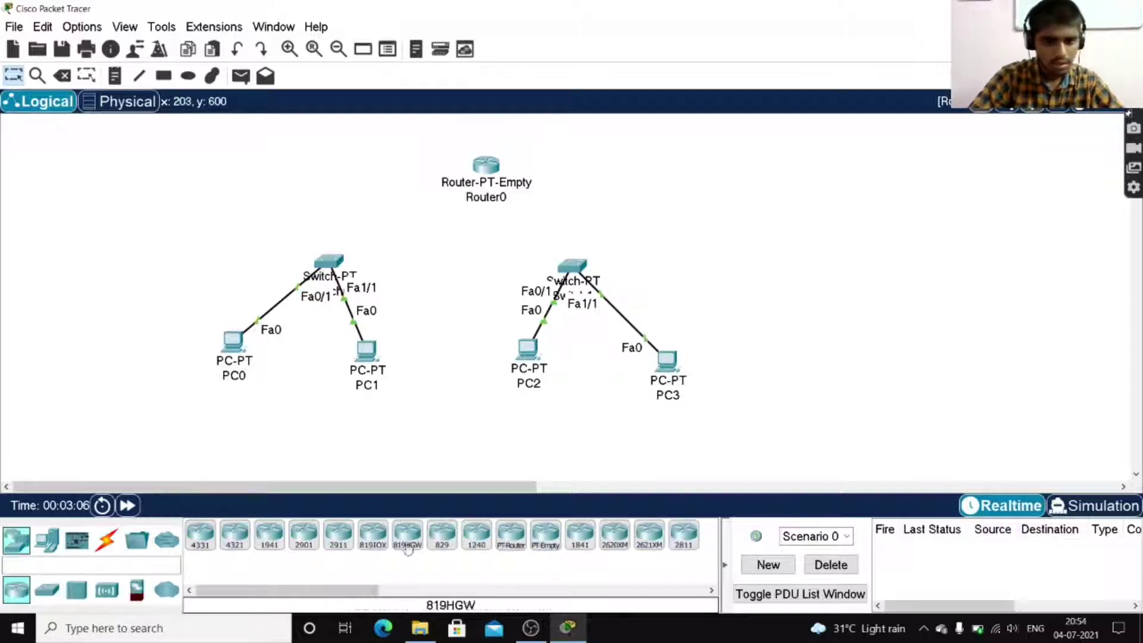
left_click(485, 180)
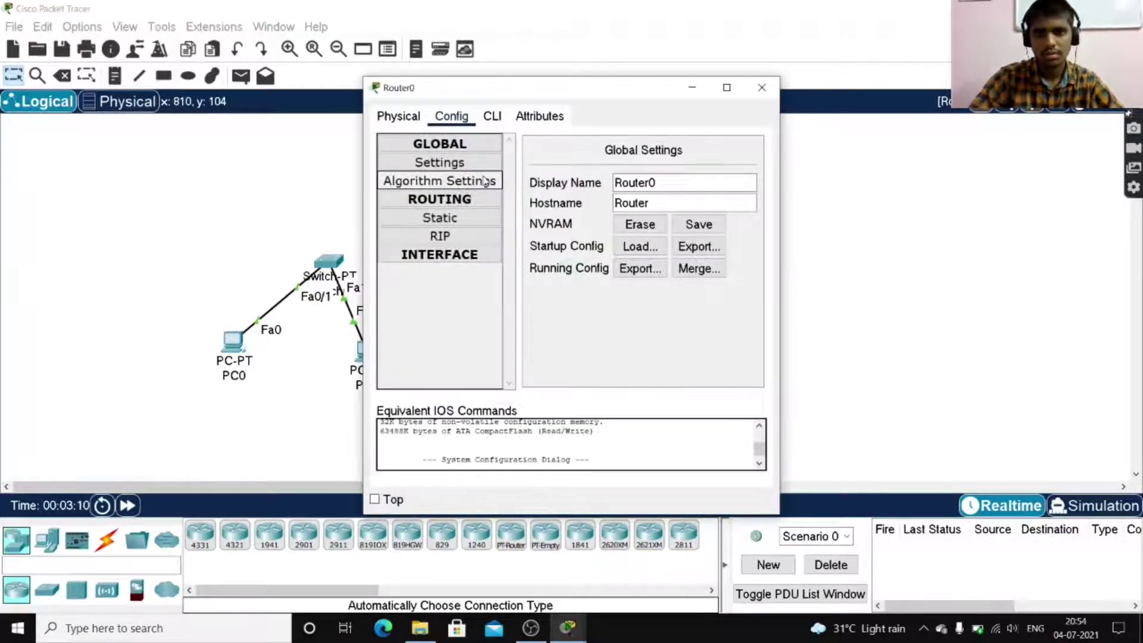
left_click(764, 88)
key("Delete")
left_click(582, 332)
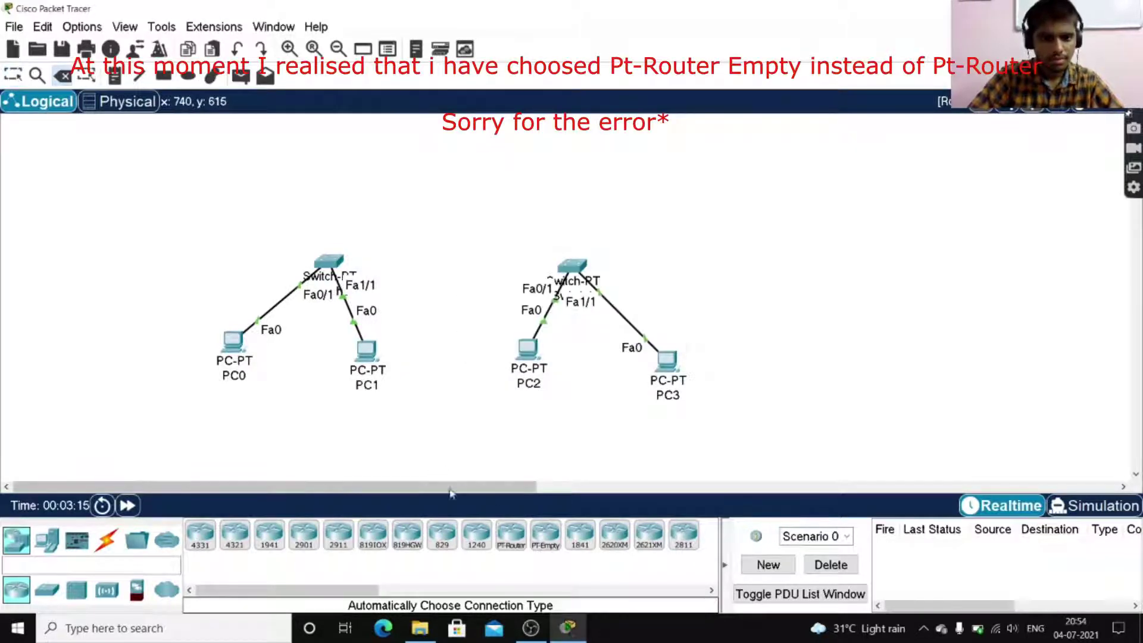
Place a PT-Router above the two switches, roughly midway between them.
left_click(517, 549)
left_click(443, 172)
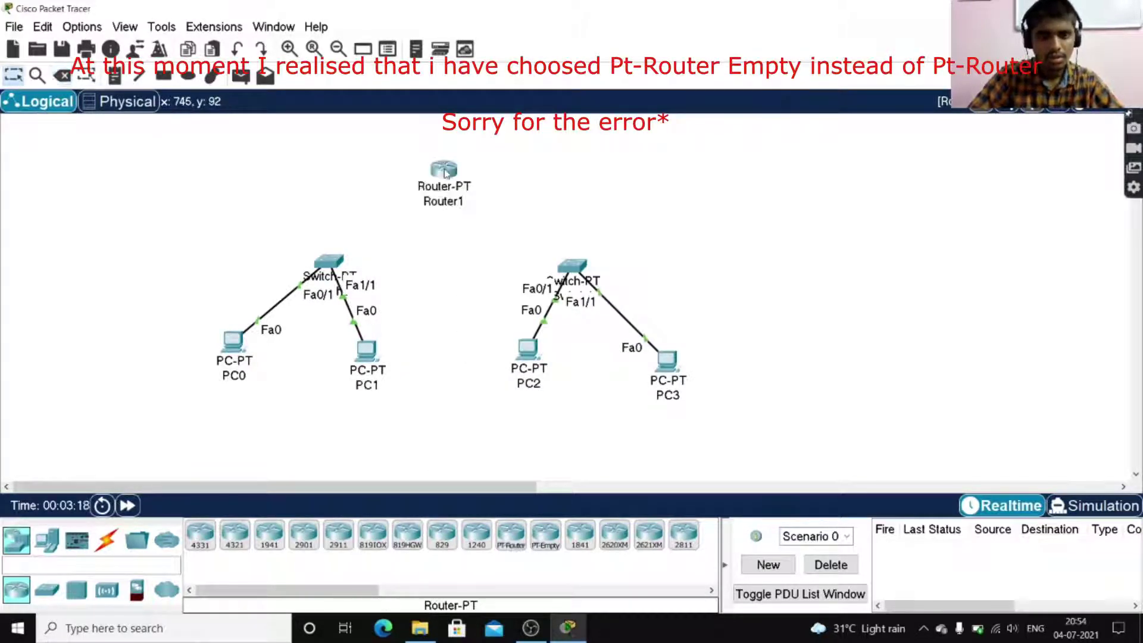
left_click_drag(441, 170, 454, 151)
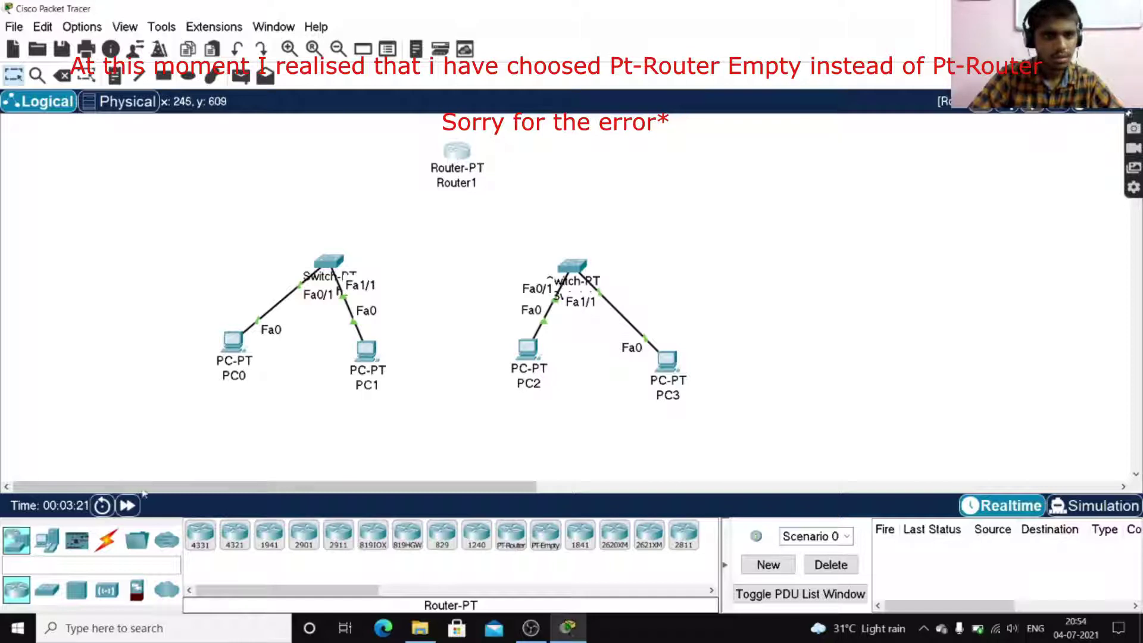
Connect Switch0 and Switch1 to Router1 with automatically chosen cables and adjust the router's position between them.
left_click(106, 540)
left_click(200, 534)
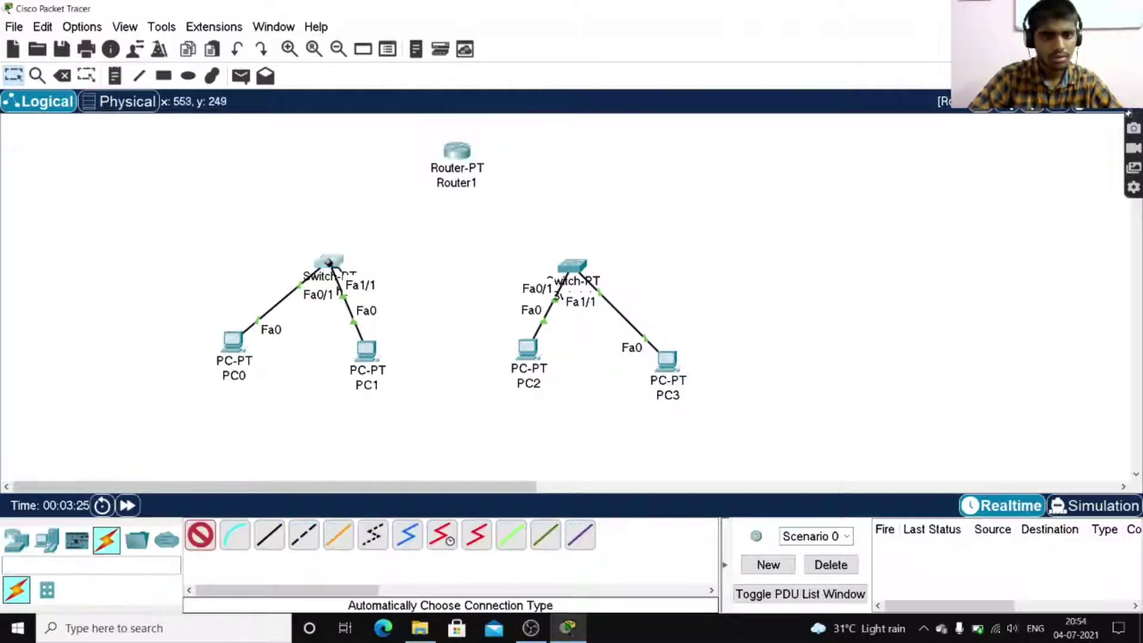
left_click(328, 262)
left_click(455, 151)
left_click(200, 534)
left_click(572, 266)
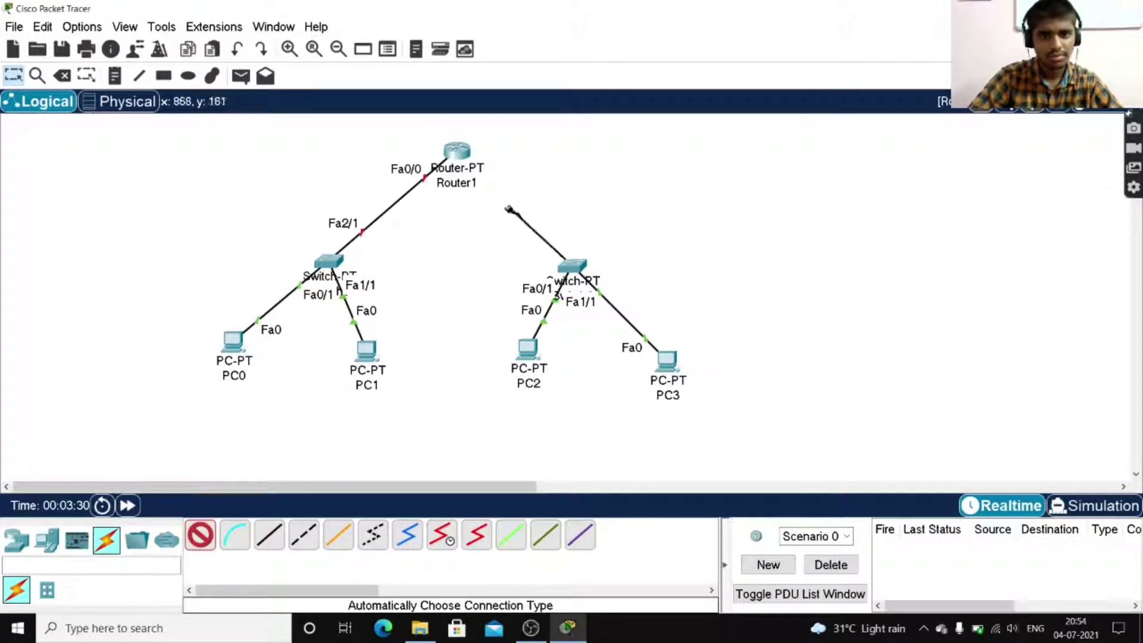
left_click(457, 150)
left_click_drag(457, 154, 450, 148)
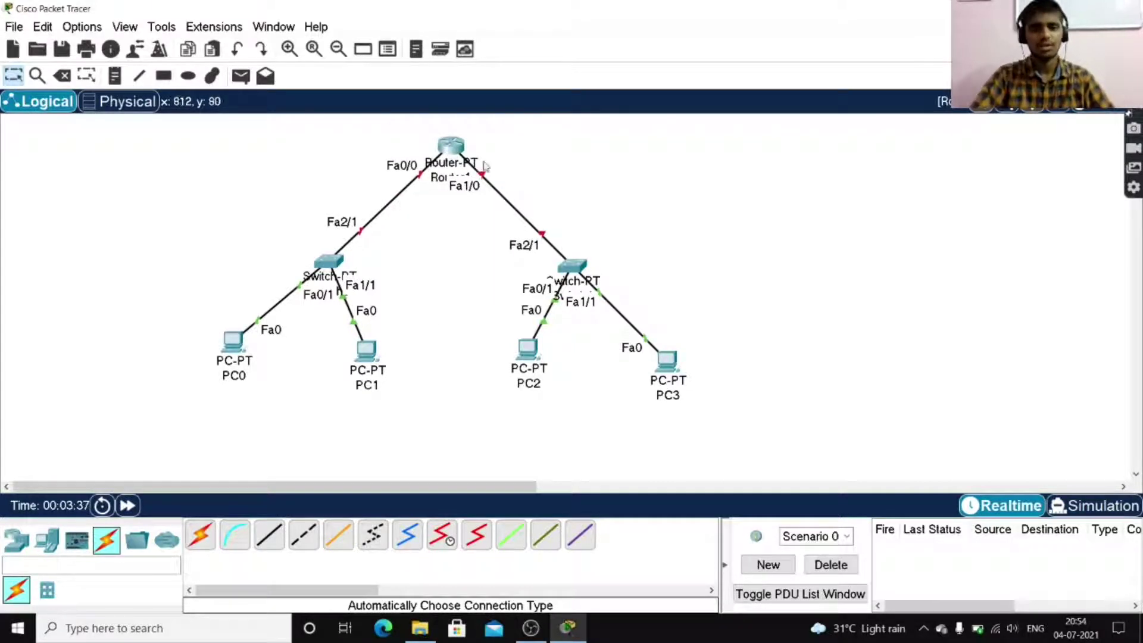
left_click_drag(452, 148, 450, 164)
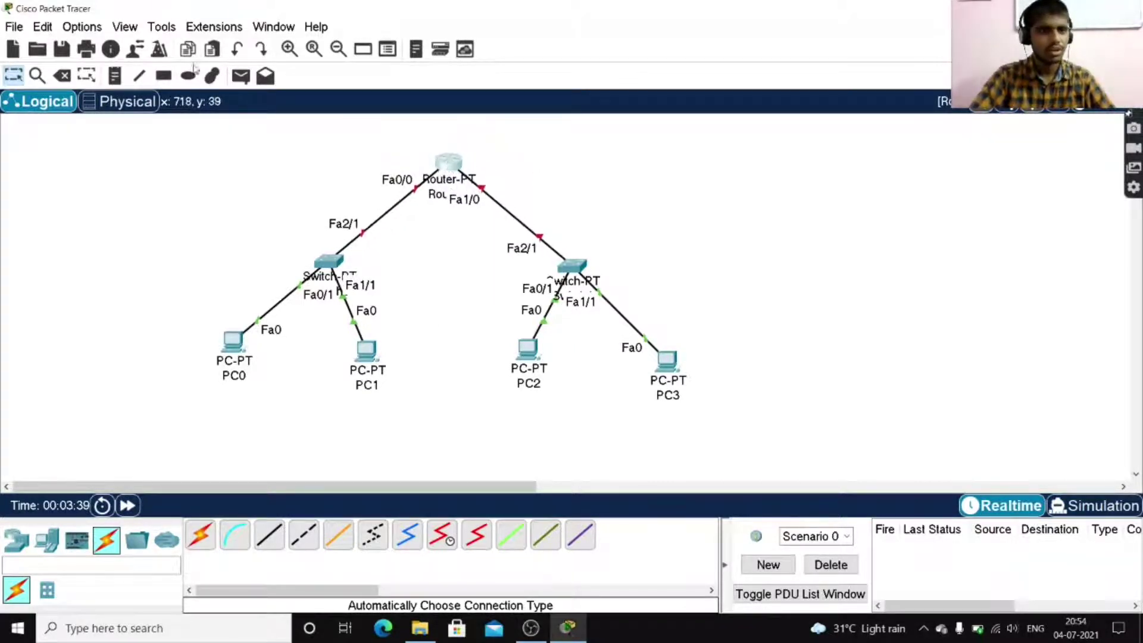
Add the note "Static routing with one router" and position it to the upper right of the router.
left_click(114, 76)
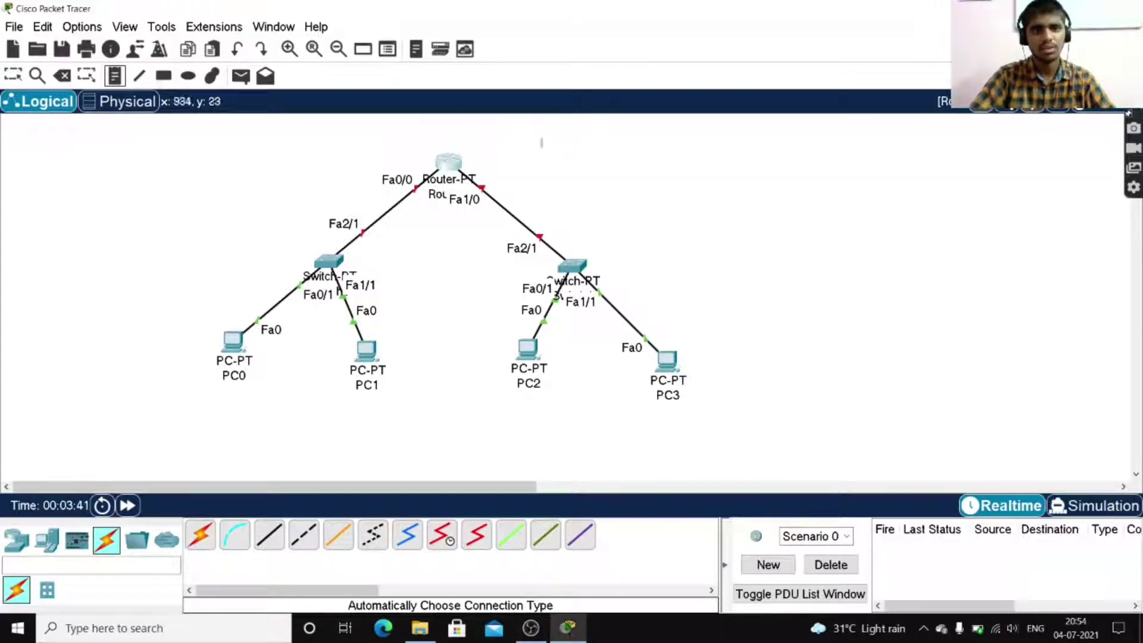
left_click(513, 138)
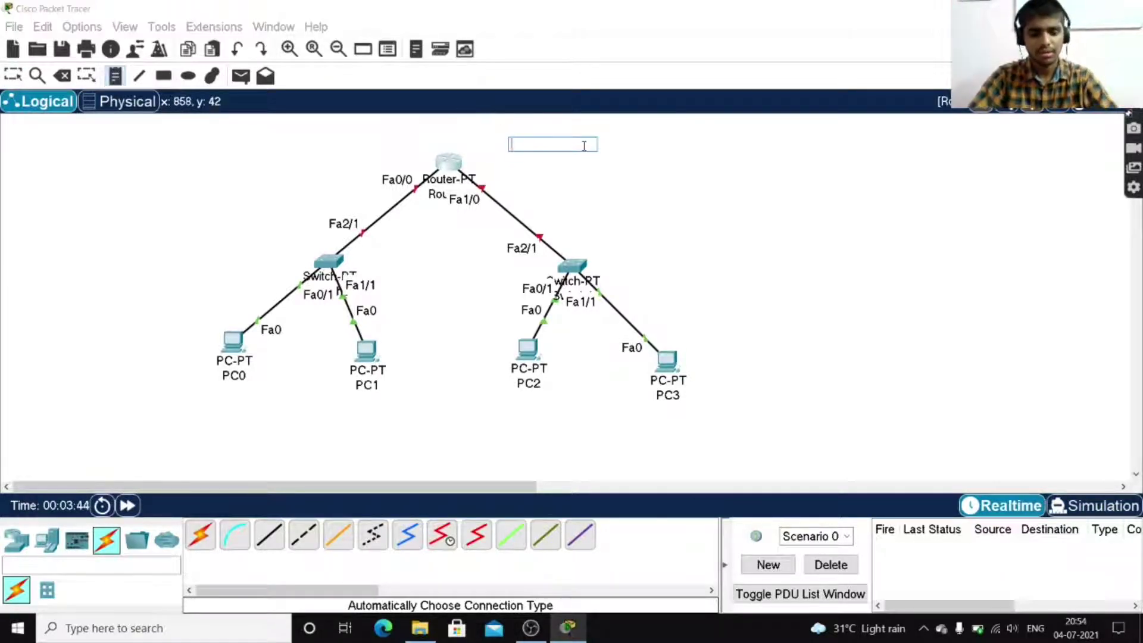
type("Static routing with one")
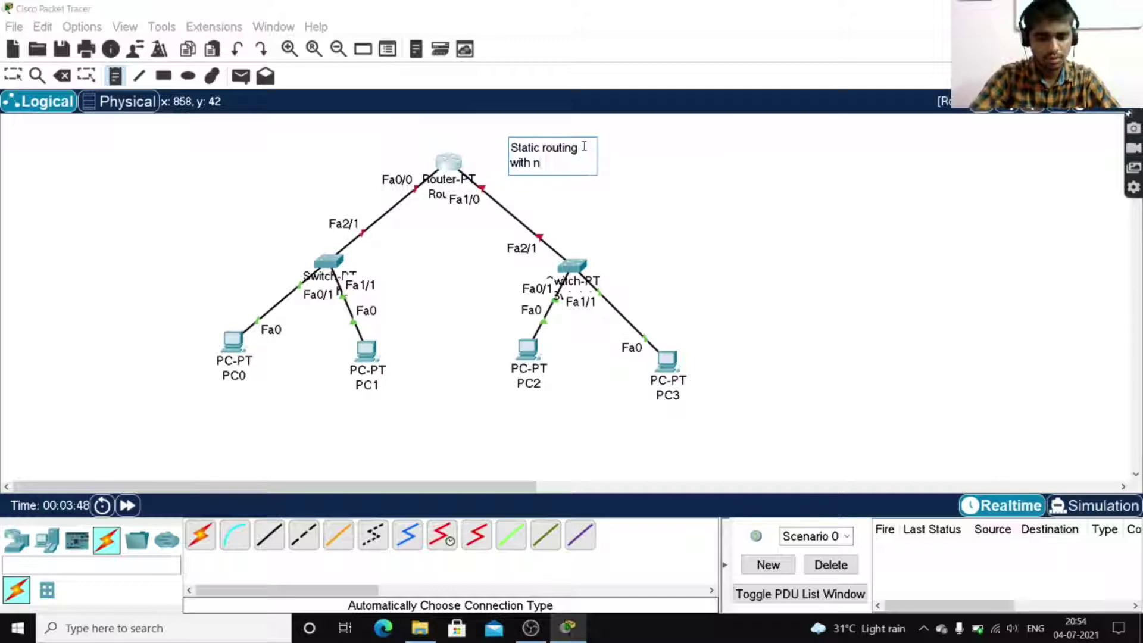
type(" router")
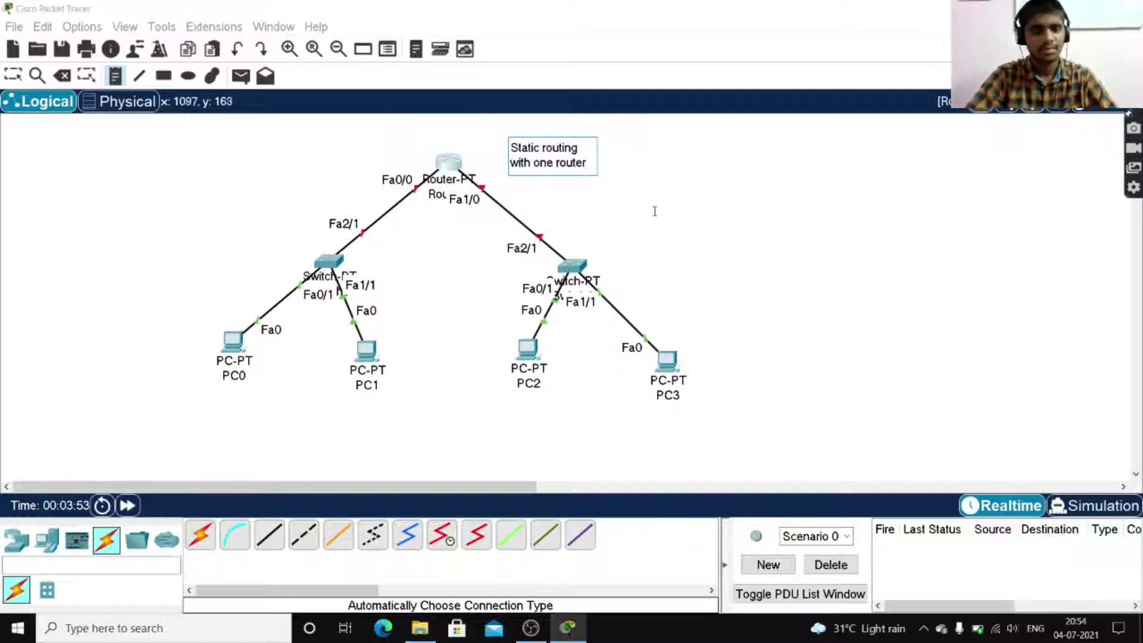
left_click(655, 213)
left_click_drag(552, 154, 538, 143)
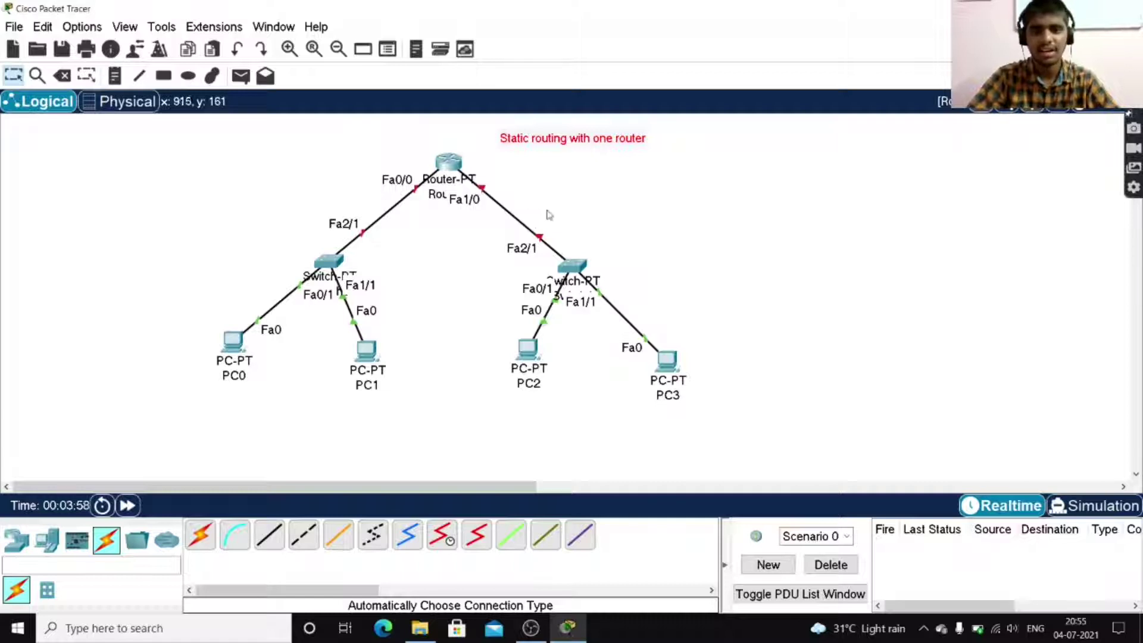
left_click(571, 201)
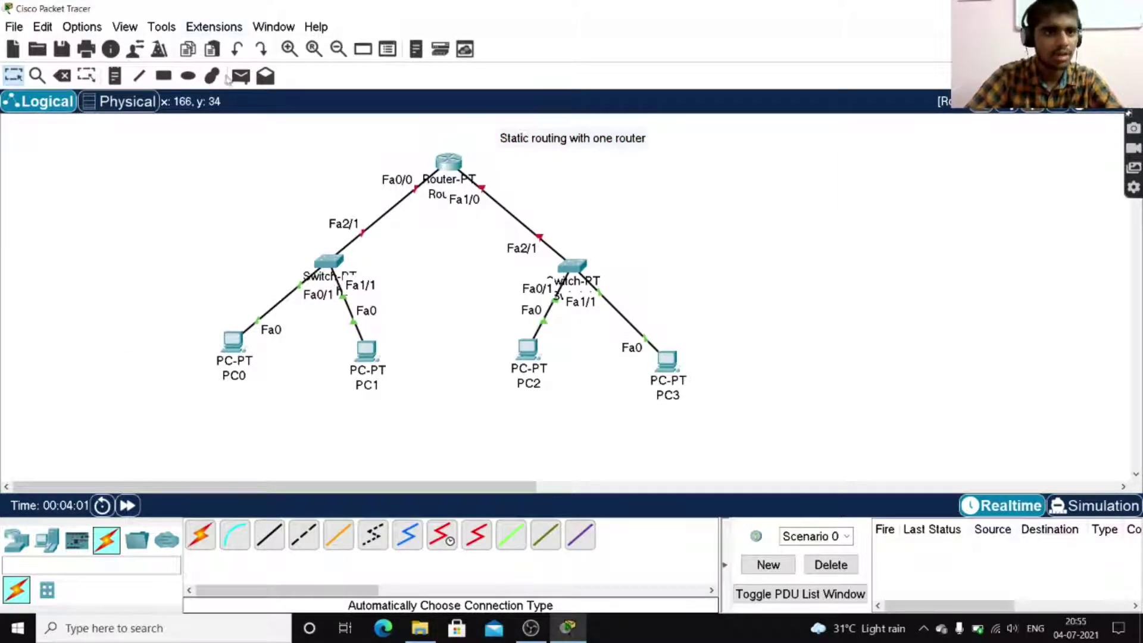
Draw two unfilled black-outlined ellipses, one over the switch with PC0 and PC1, the other over the switch with PC2 and PC3.
left_click(188, 76)
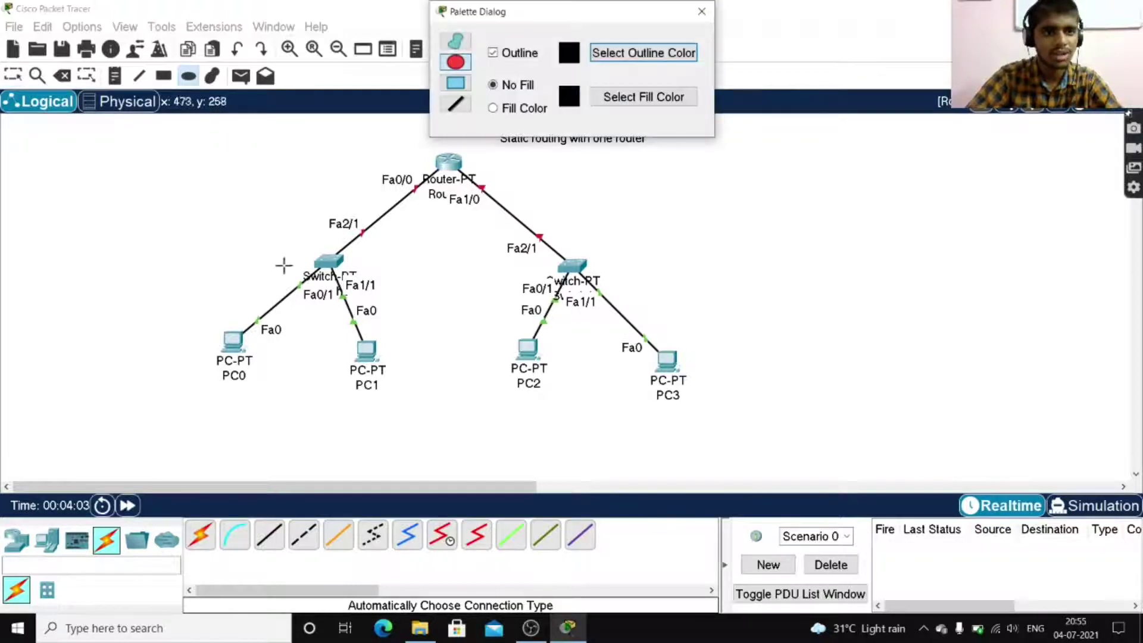
left_click(655, 55)
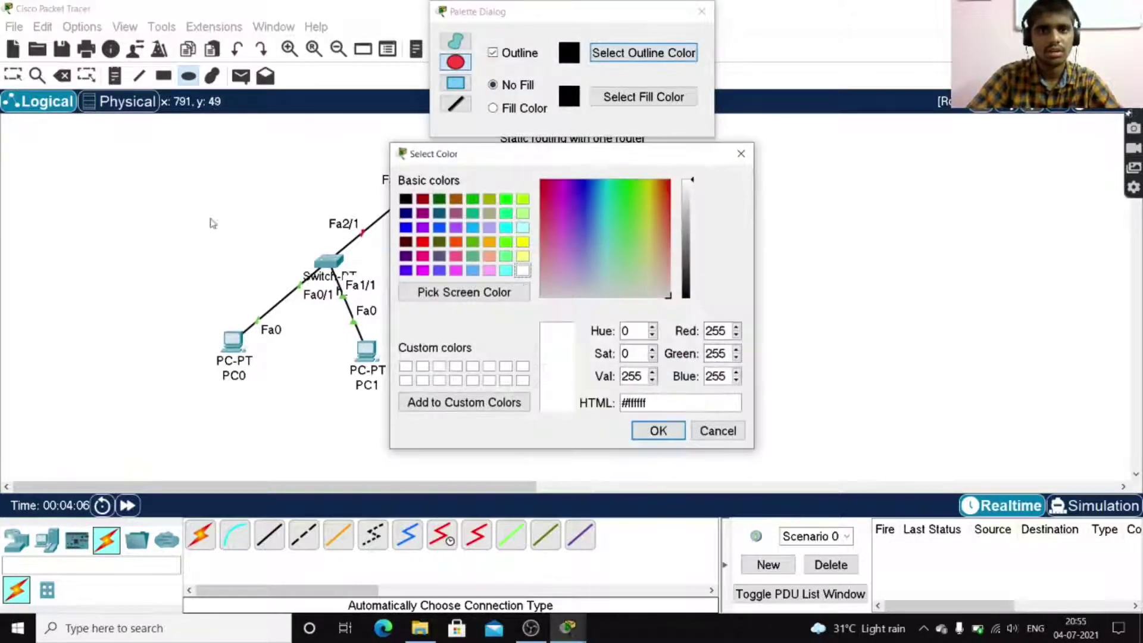
left_click(738, 154)
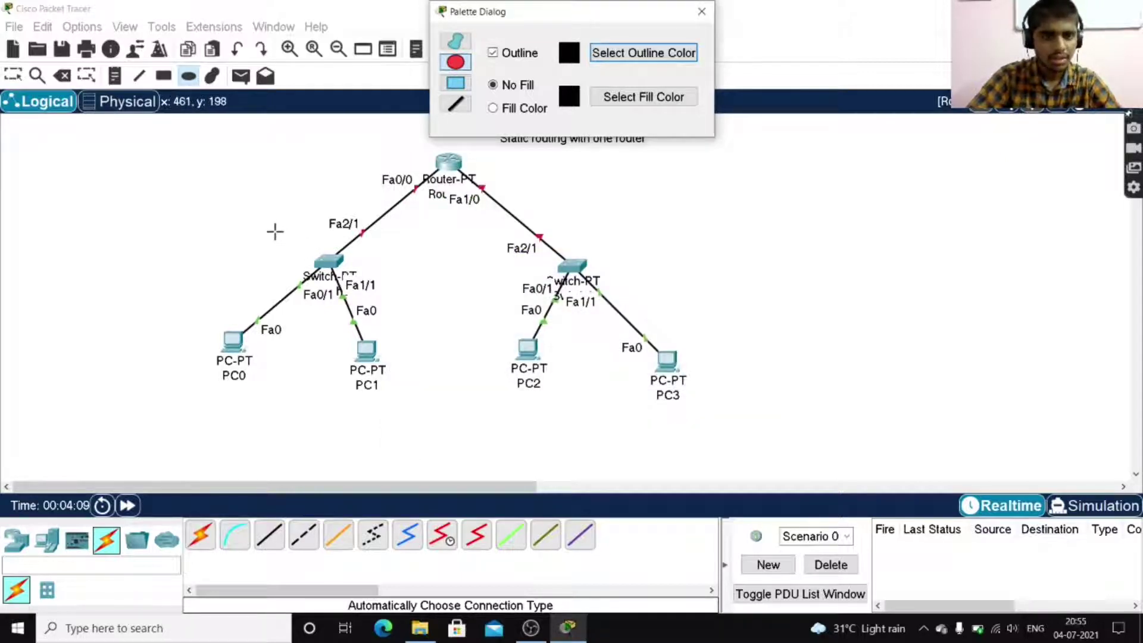
left_click_drag(262, 228, 442, 406)
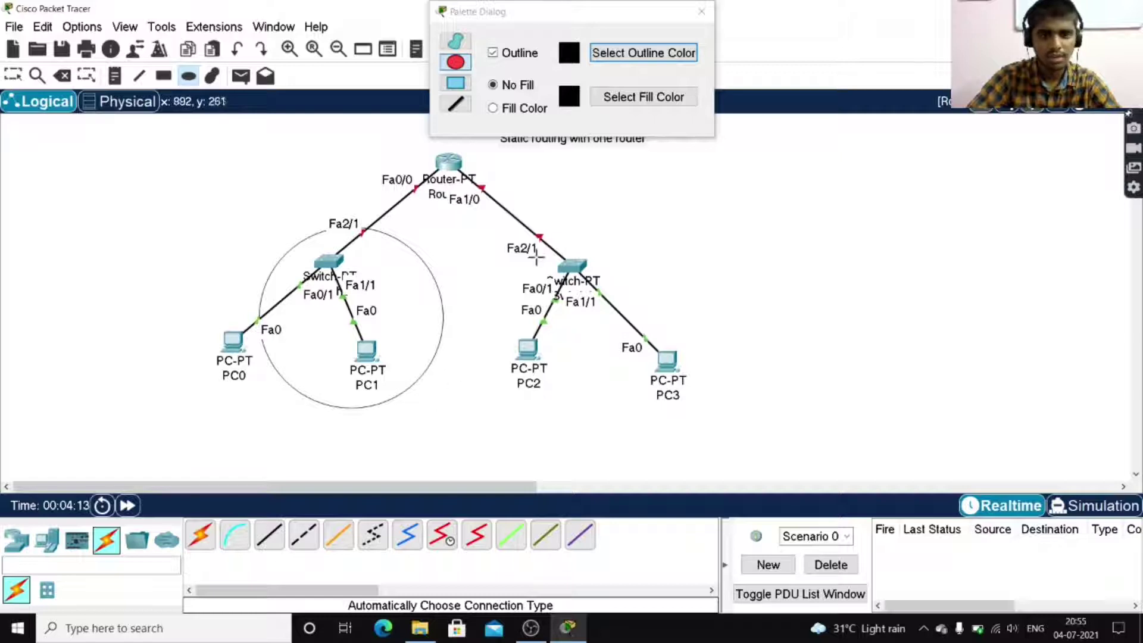
left_click_drag(516, 218, 715, 441)
key("Escape")
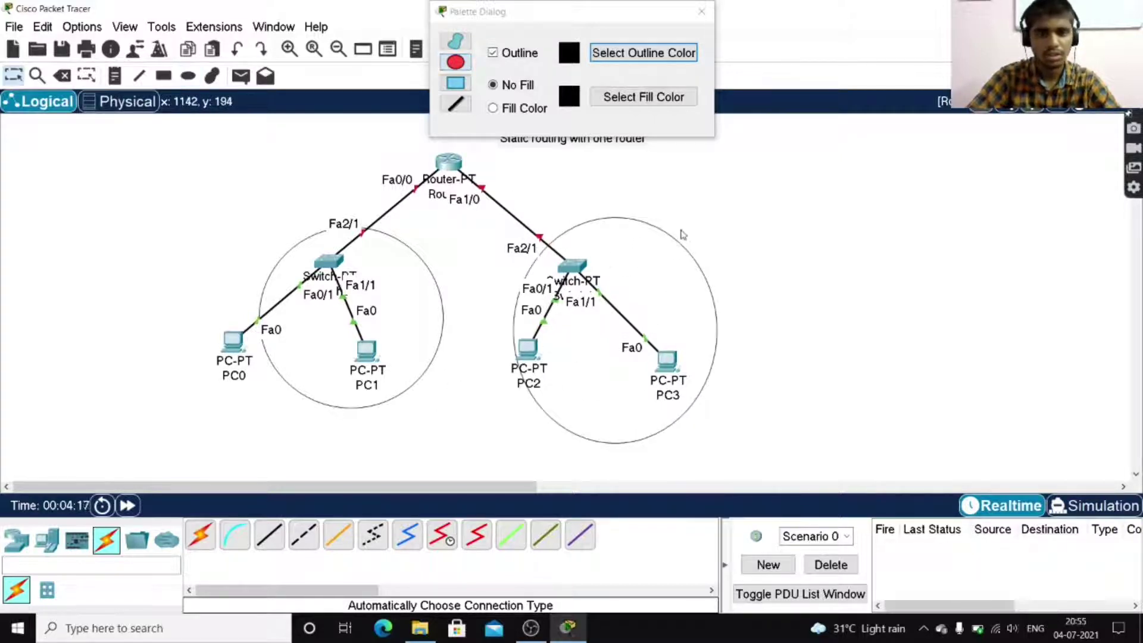
left_click(701, 11)
Move both ellipses so that each one encloses its own switch and pair of PCs.
left_click_drag(391, 240, 340, 252)
left_click(399, 318)
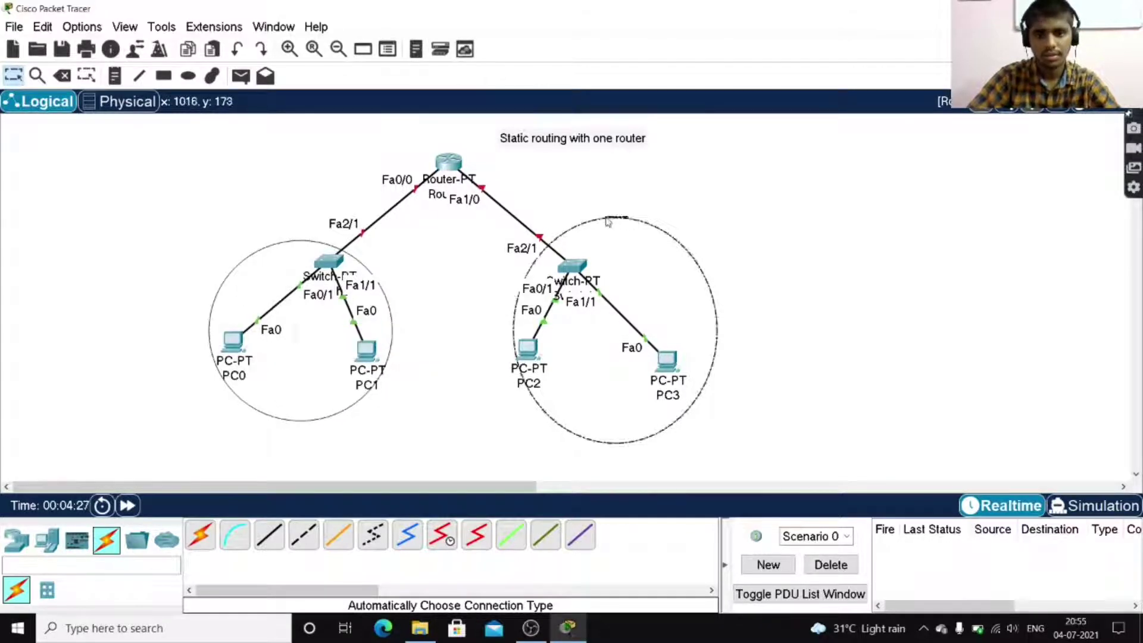
left_click_drag(671, 190, 593, 227)
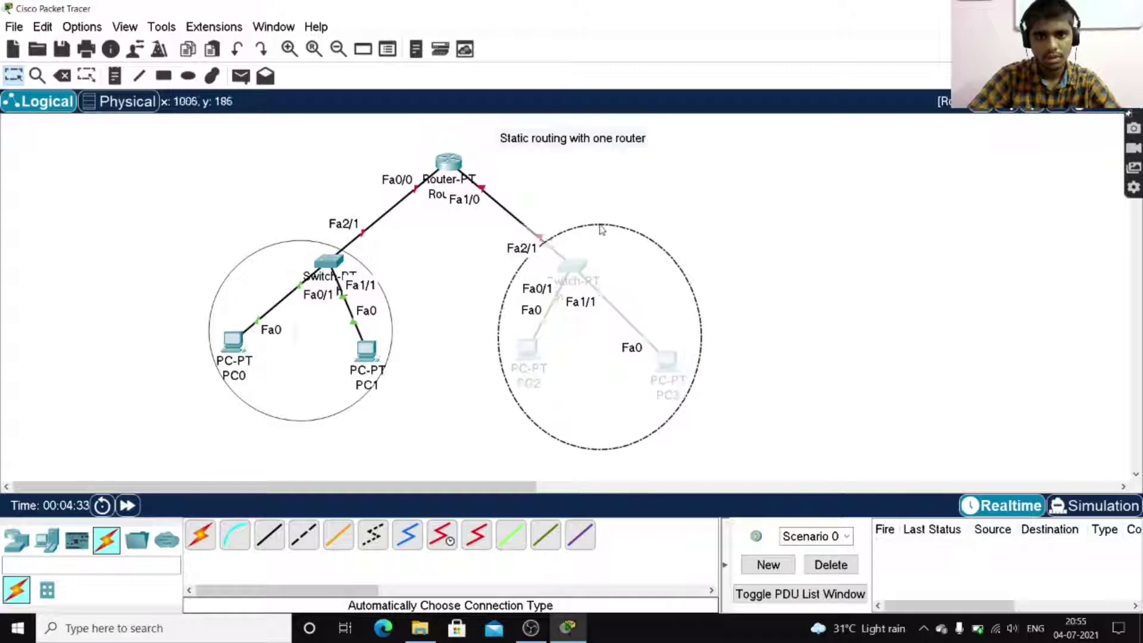
left_click(763, 209)
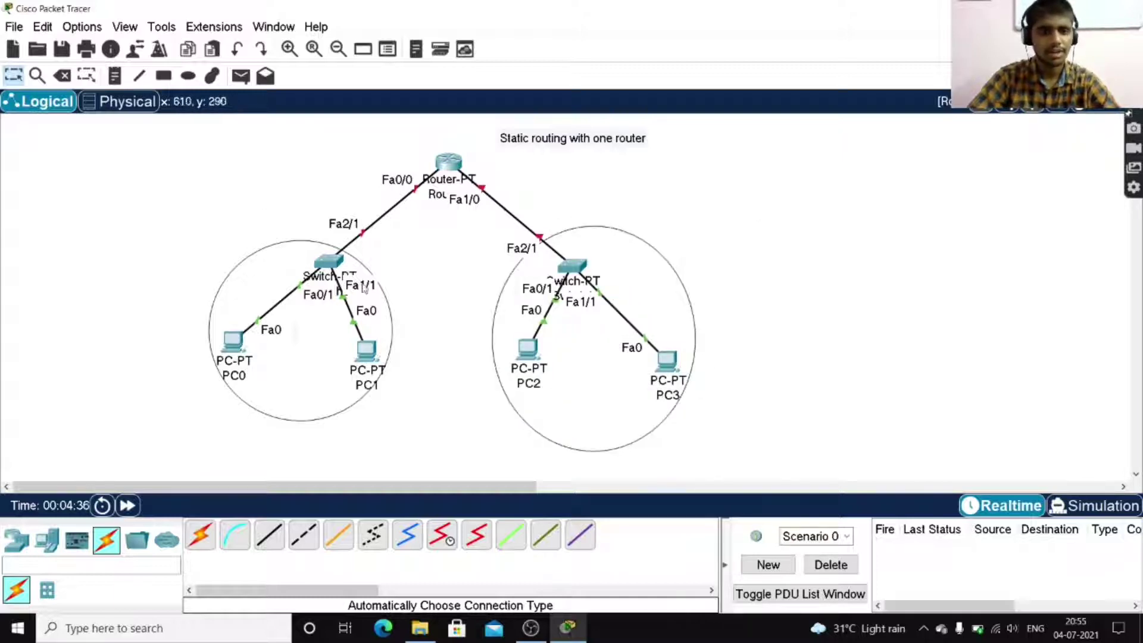
Add the note "Network 1" to the upper left of the PC0–PC1 ellipse and "Network 2" to the upper right of the PC2–PC3 ellipse.
left_click(113, 79)
left_click(125, 175)
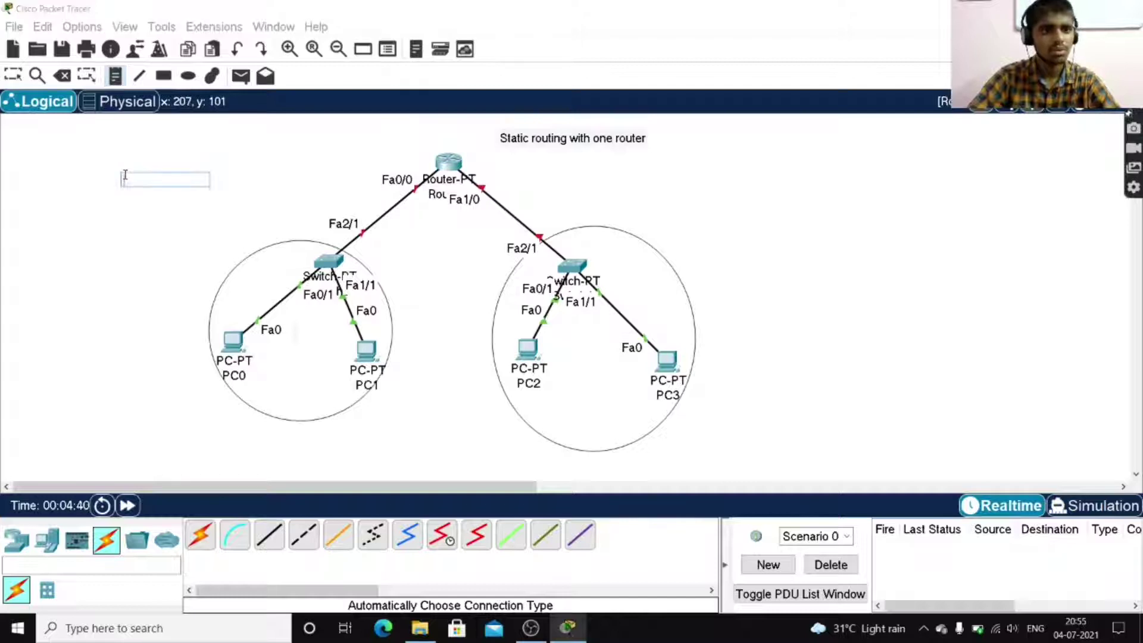
type("Network 1")
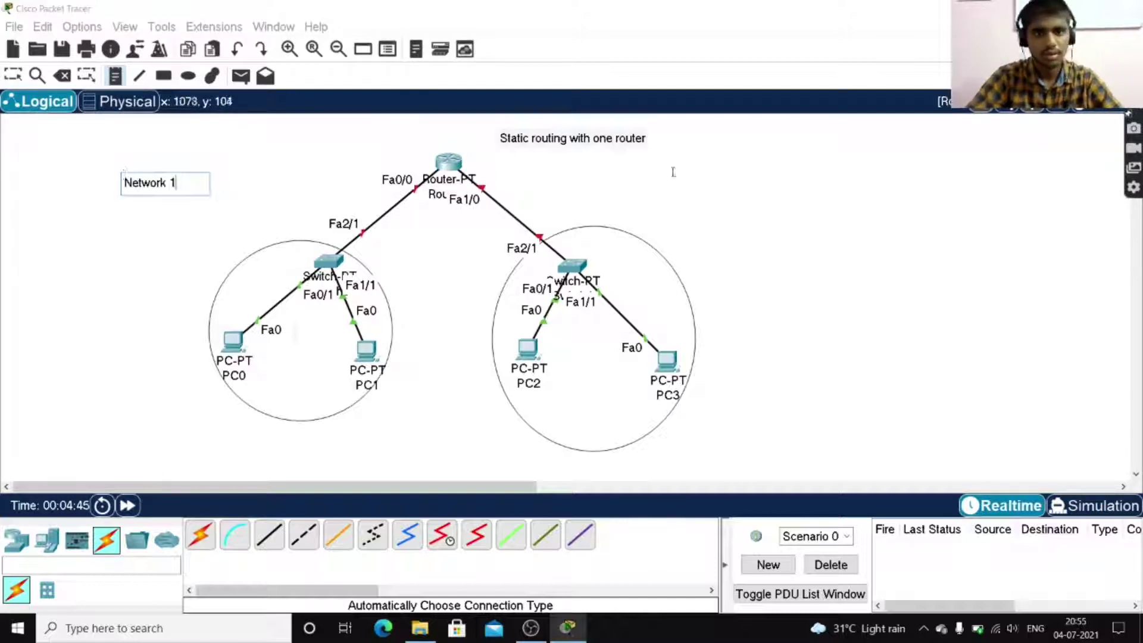
left_click(723, 177)
type("Network 2")
left_click(748, 269)
Draw a straight line from each of the "Network 1" and "Network 2" labels to the edge of its ellipse.
left_click(139, 75)
left_click_drag(180, 194, 247, 257)
left_click_drag(744, 193, 664, 247)
key("Escape")
key("Delete")
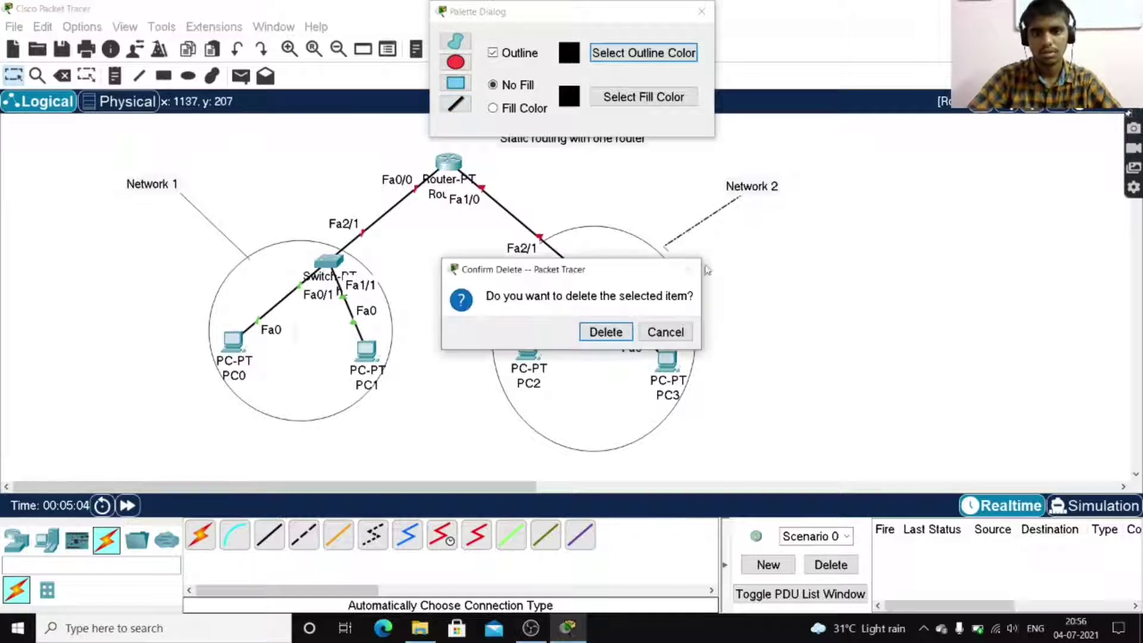
key("Escape")
key("Delete")
key("Escape")
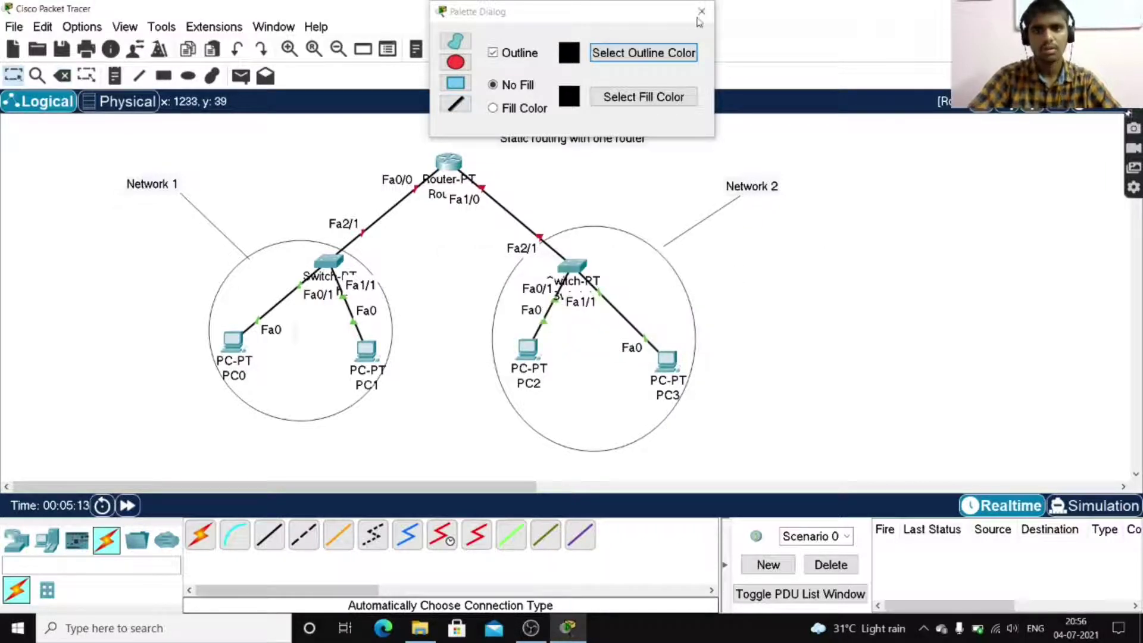
left_click(701, 12)
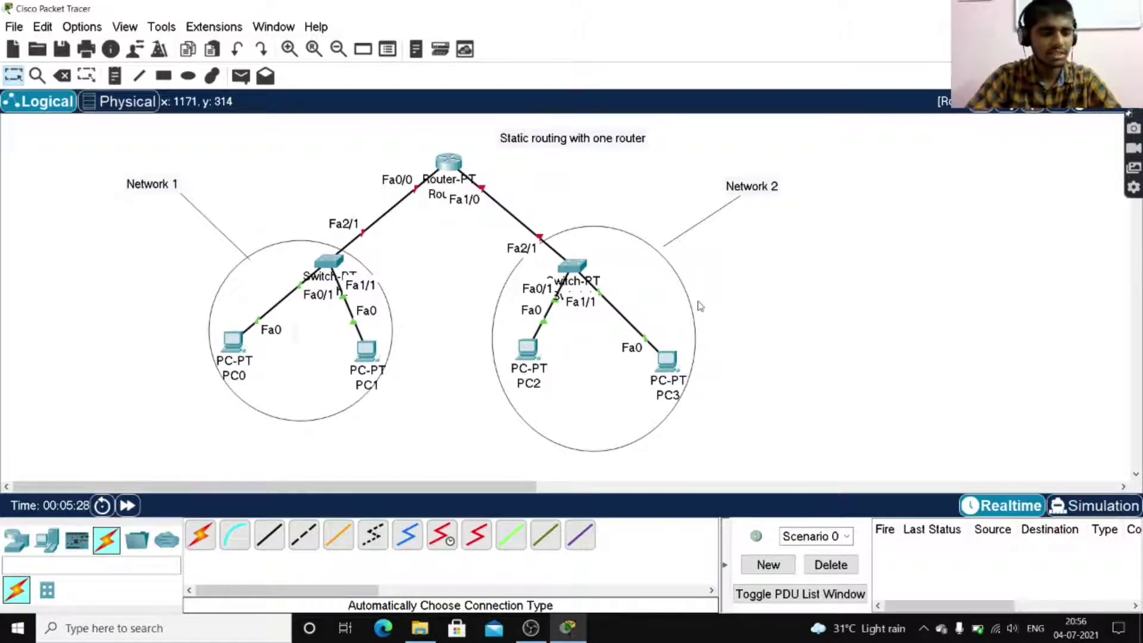
Start a note to the left of the Network 1 ellipse with the lines "Network 1" and "192.168.1.0".
left_click(115, 76)
left_click(42, 230)
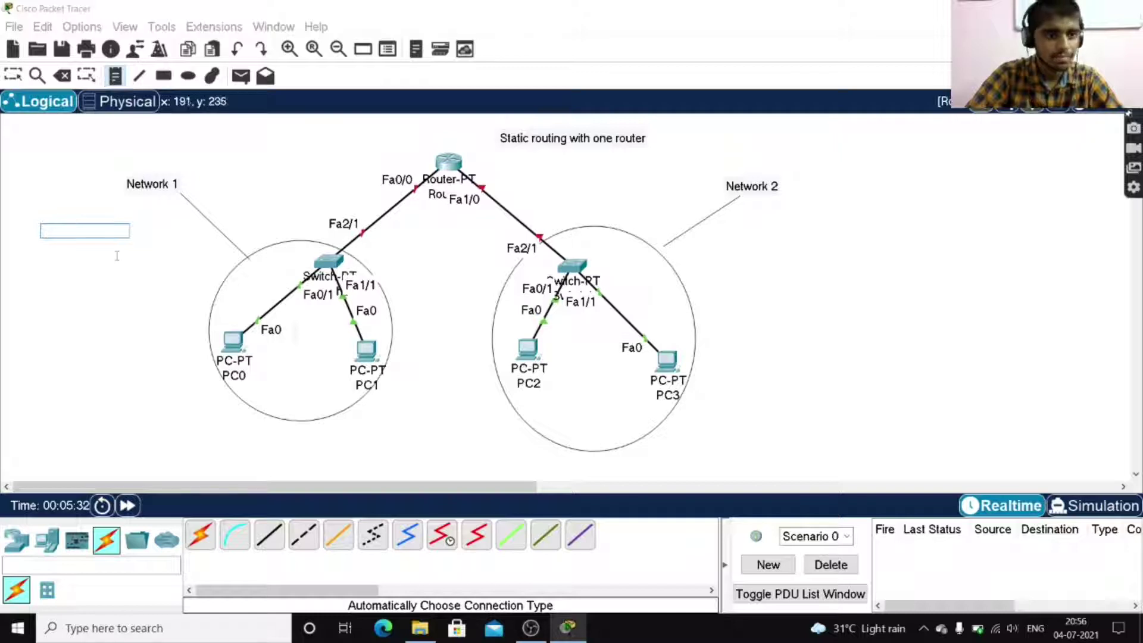
type("Network")
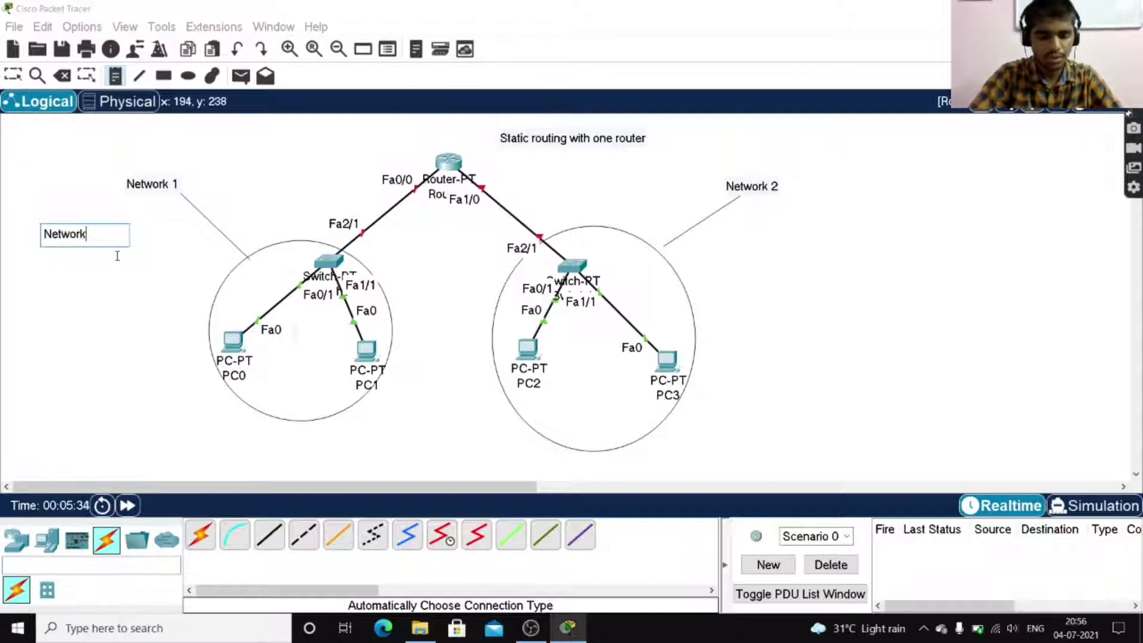
type(" 1")
key("Return")
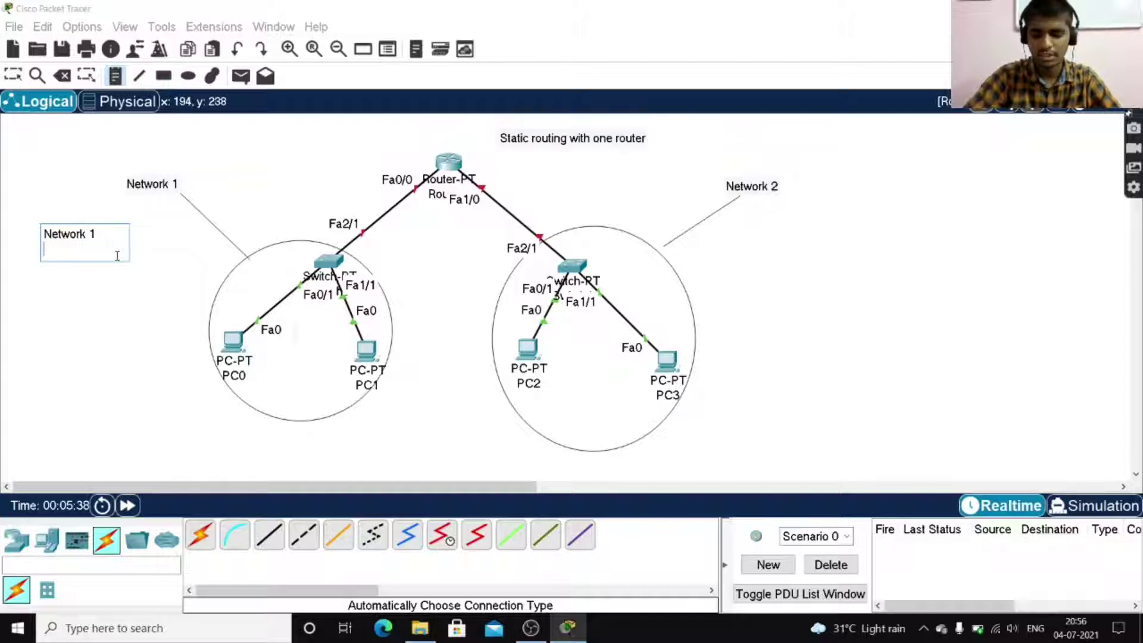
type("192.168.10")
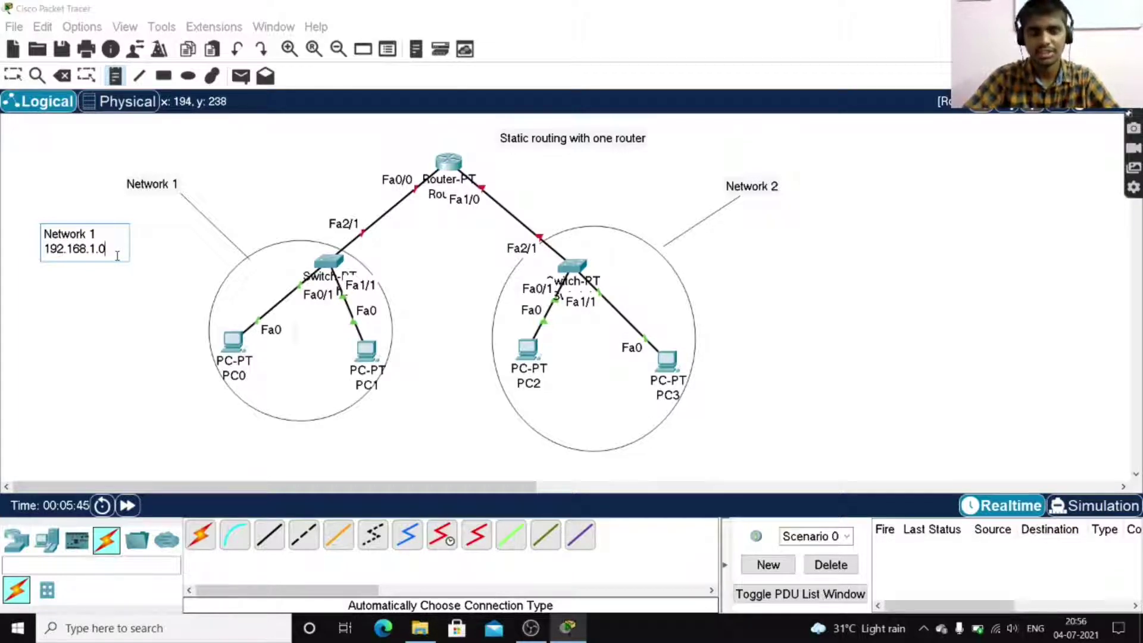
Add the lines "Default gateway" and "192.168.1.1" to the Network 1 addressing note.
key("Return")
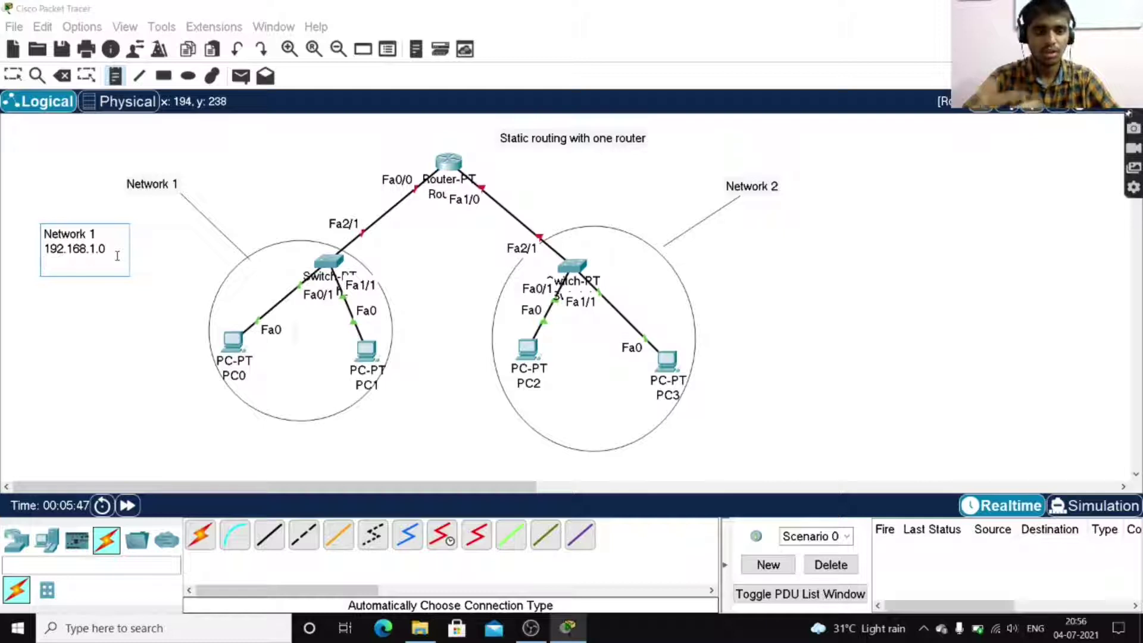
type("De")
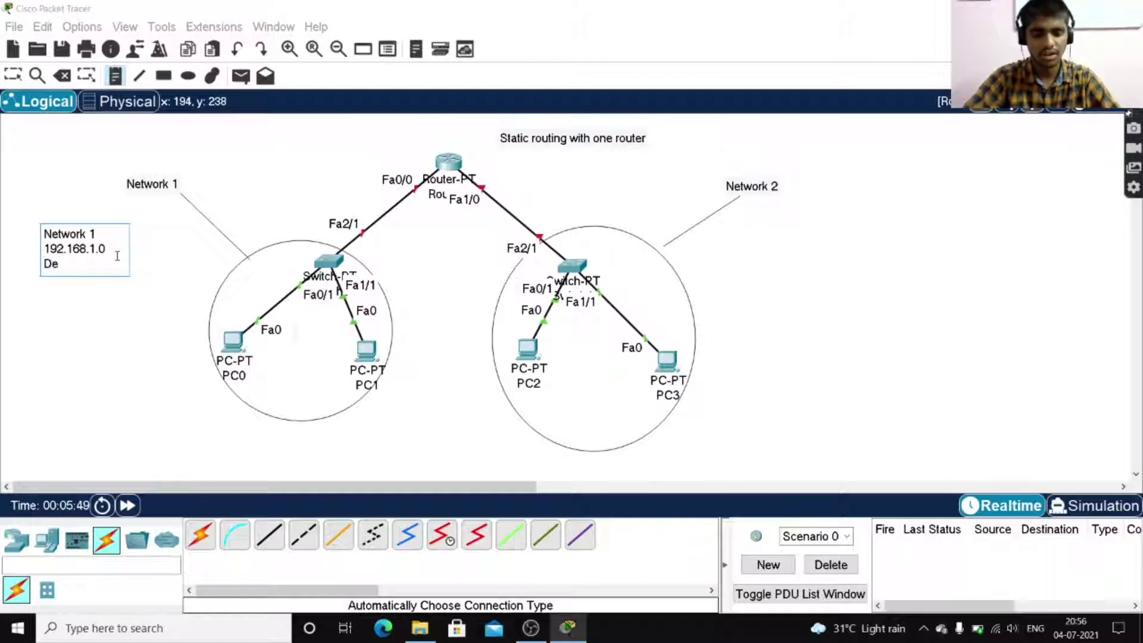
type("fault ga")
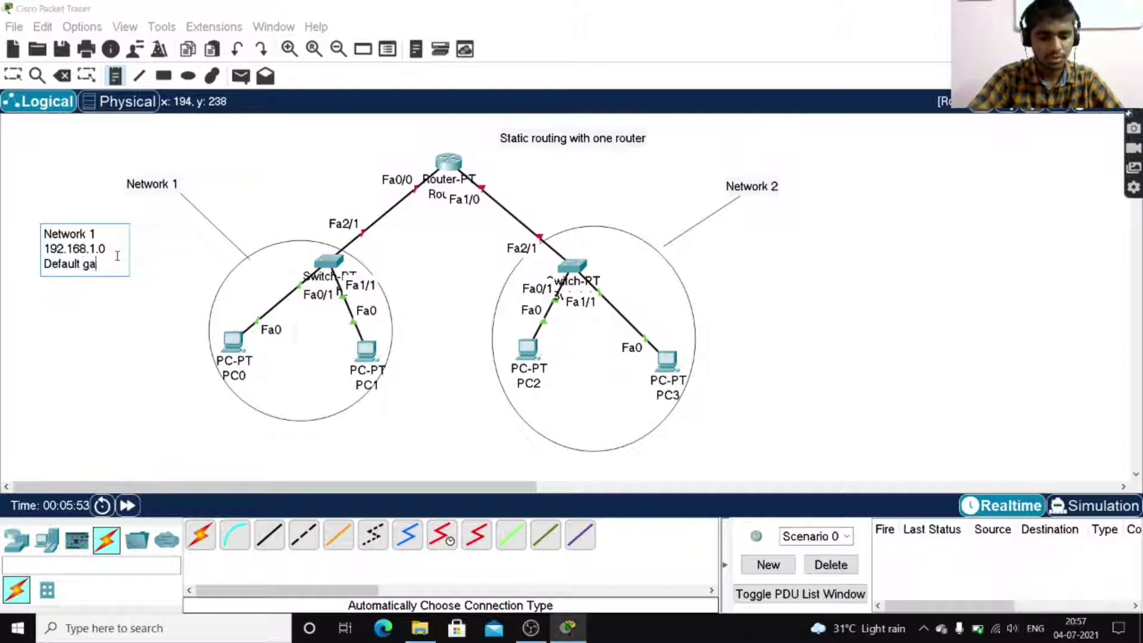
type("teway")
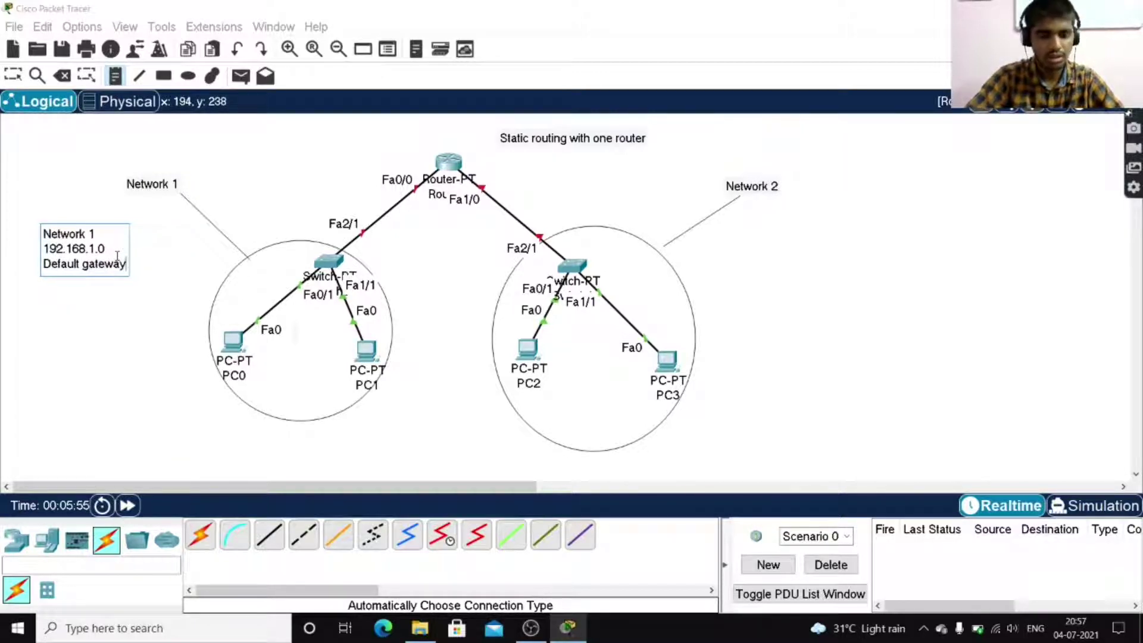
key("Return")
type("192.1")
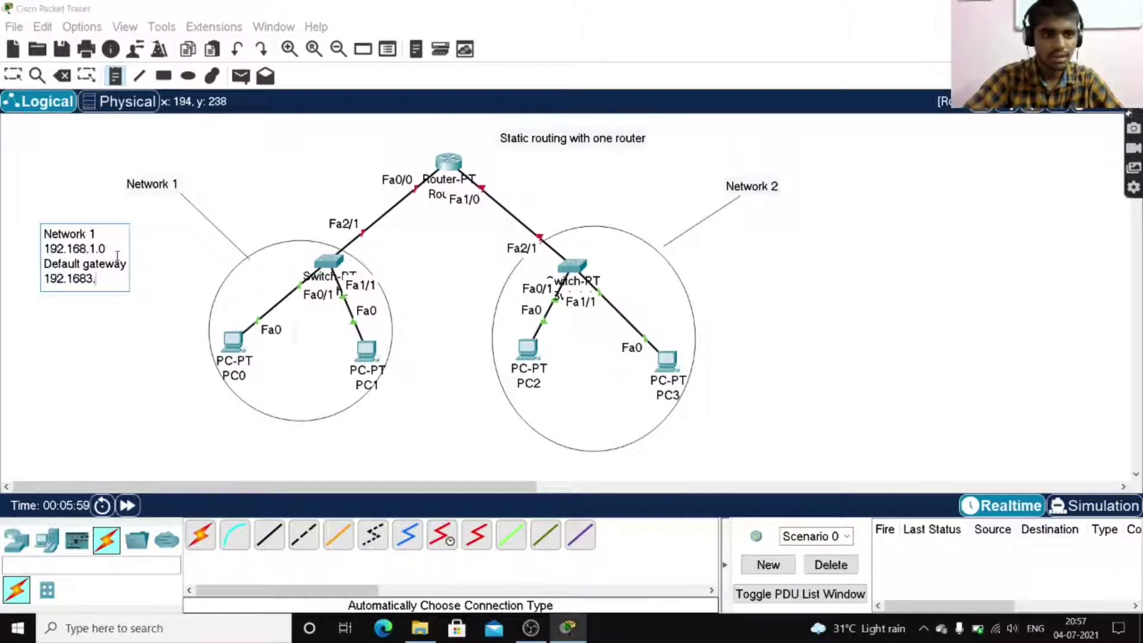
type("68.")
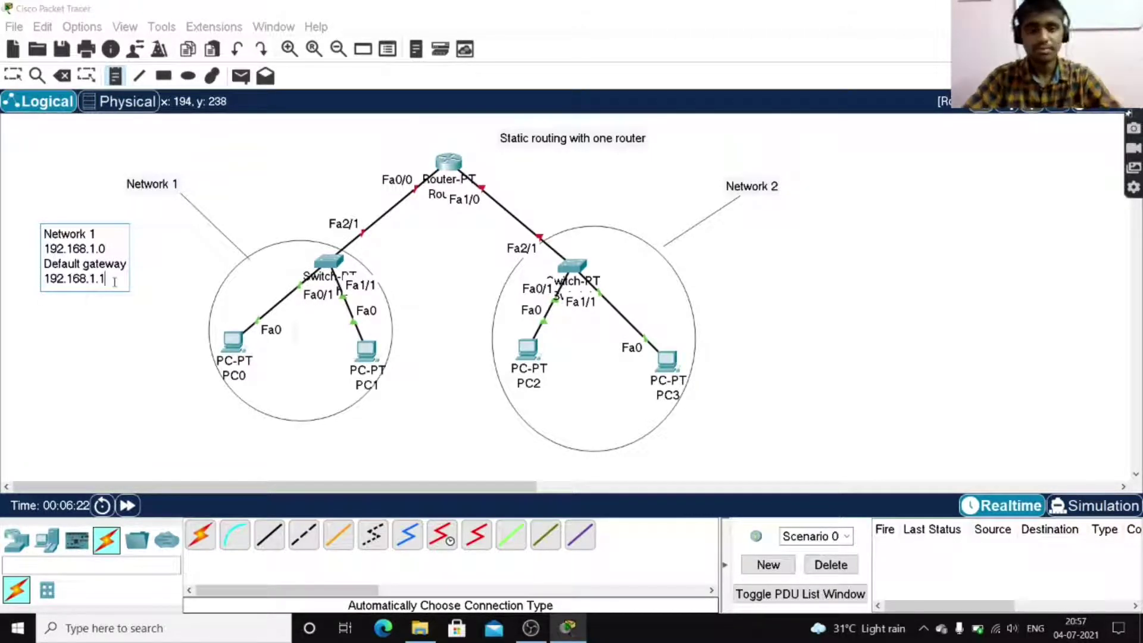
Add PC0 with the address 192.168.1.2 to the Network 1 addressing note.
key("Return")
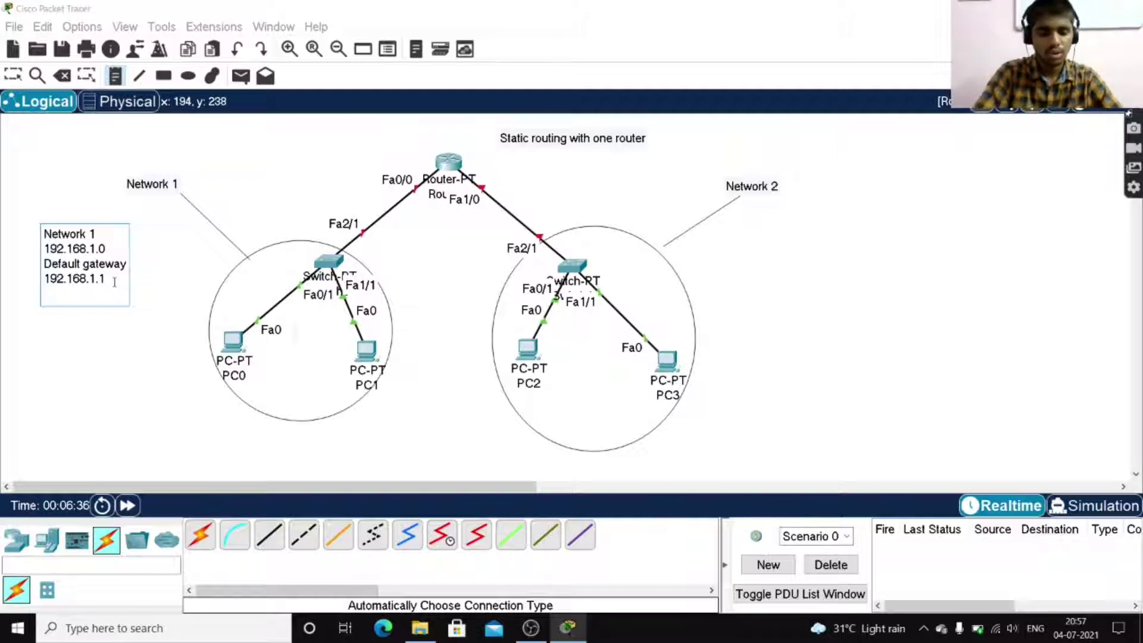
type("PC0")
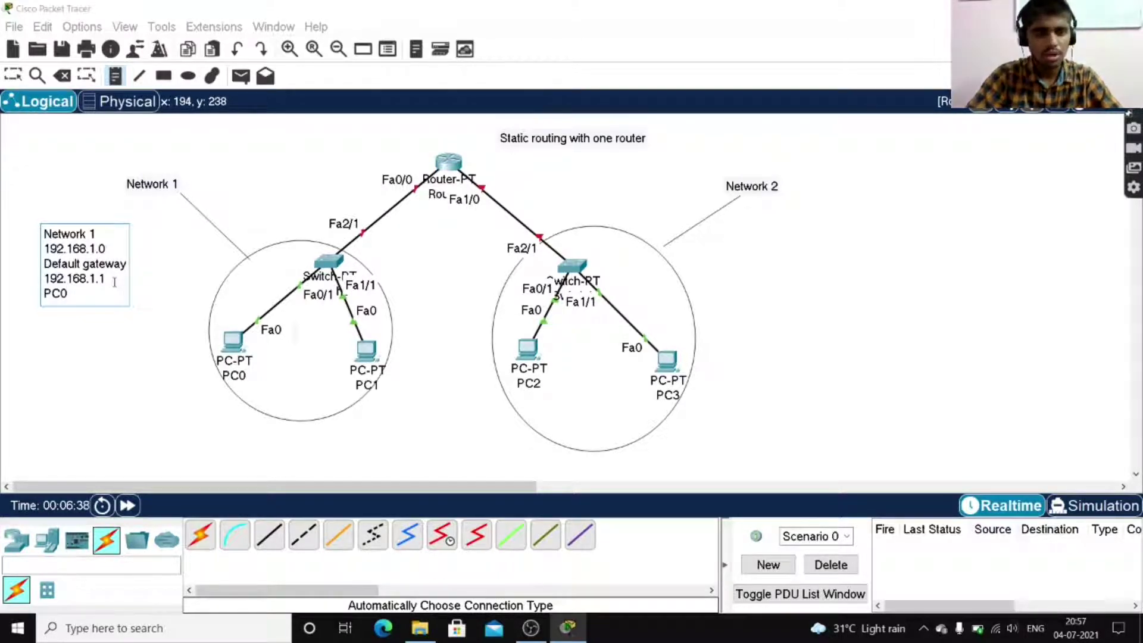
type(" 192.")
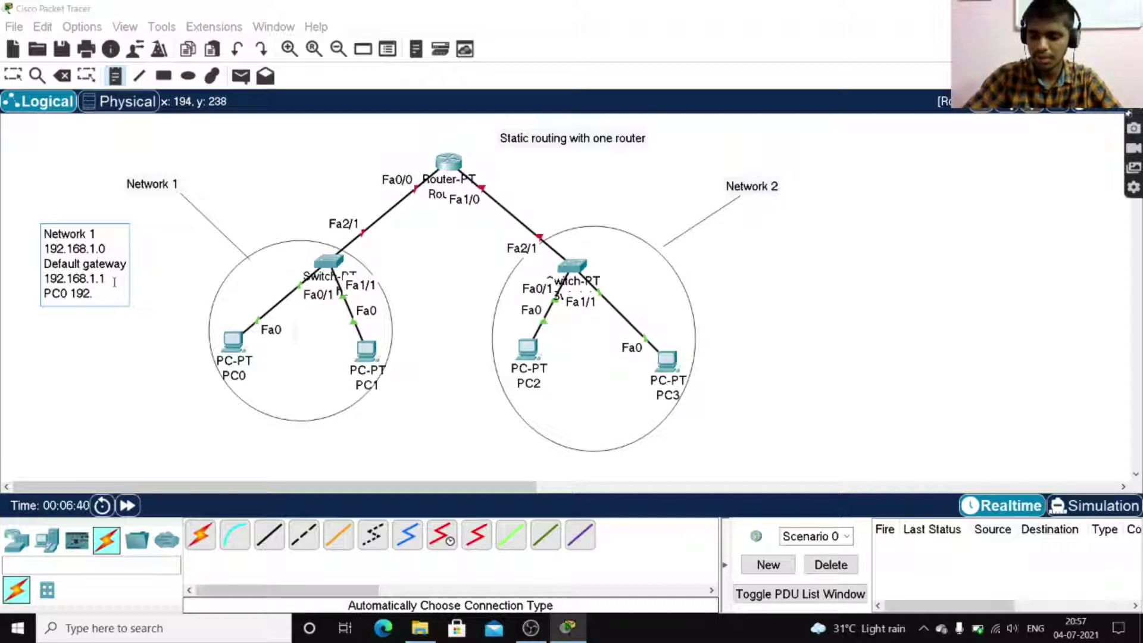
type("1687.1")
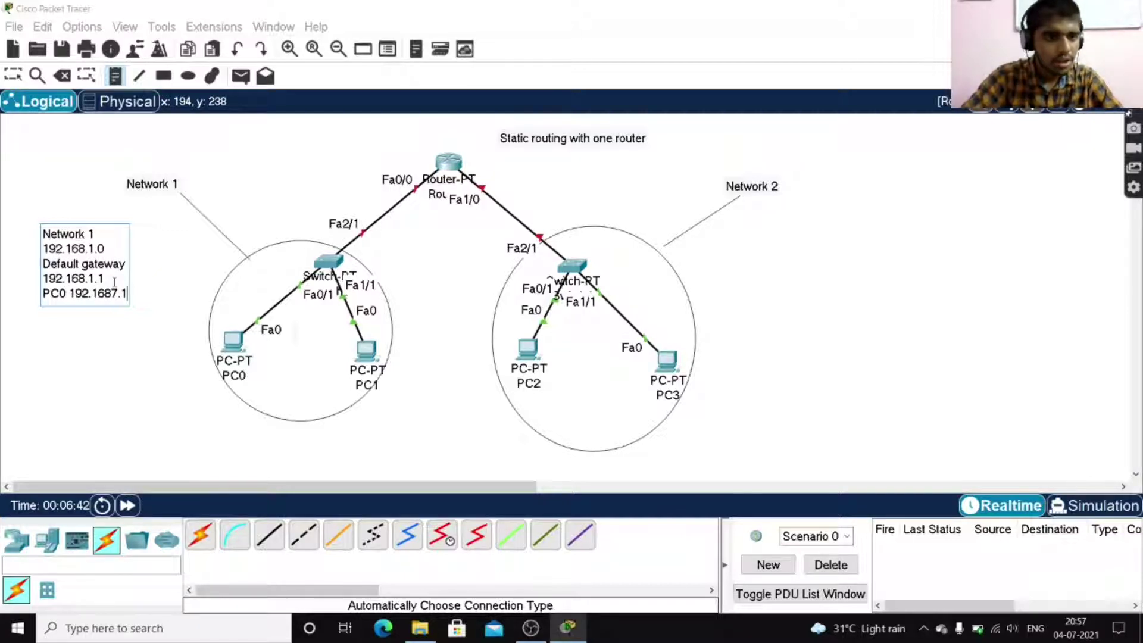
key("BackSpace")
key("BackSpace")
key("BackSpace")
type(".1")
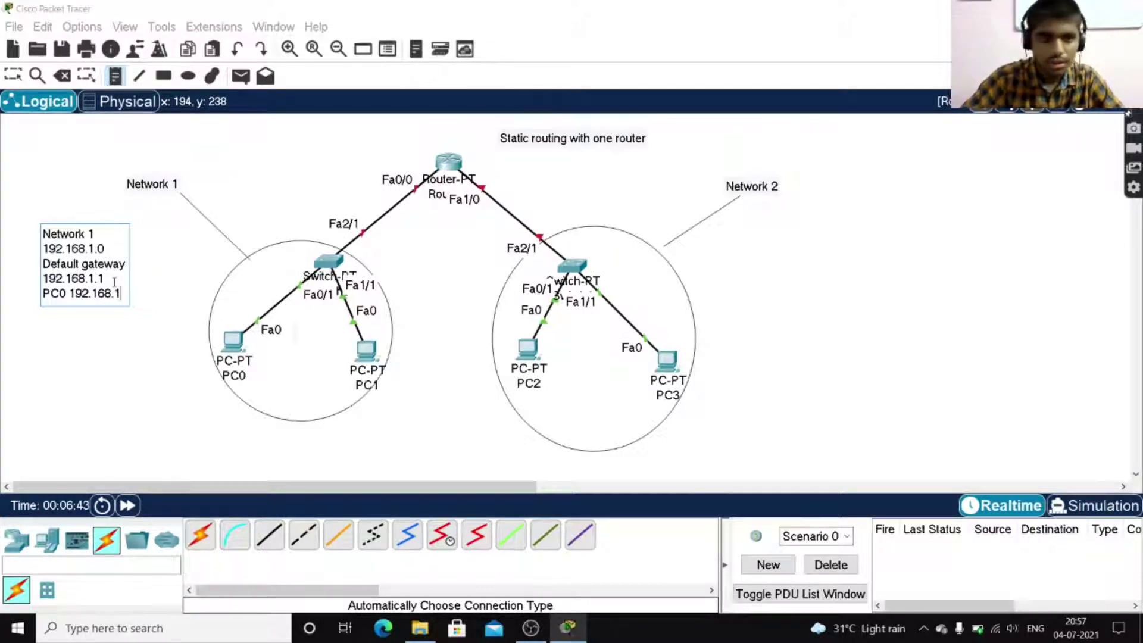
type(".2")
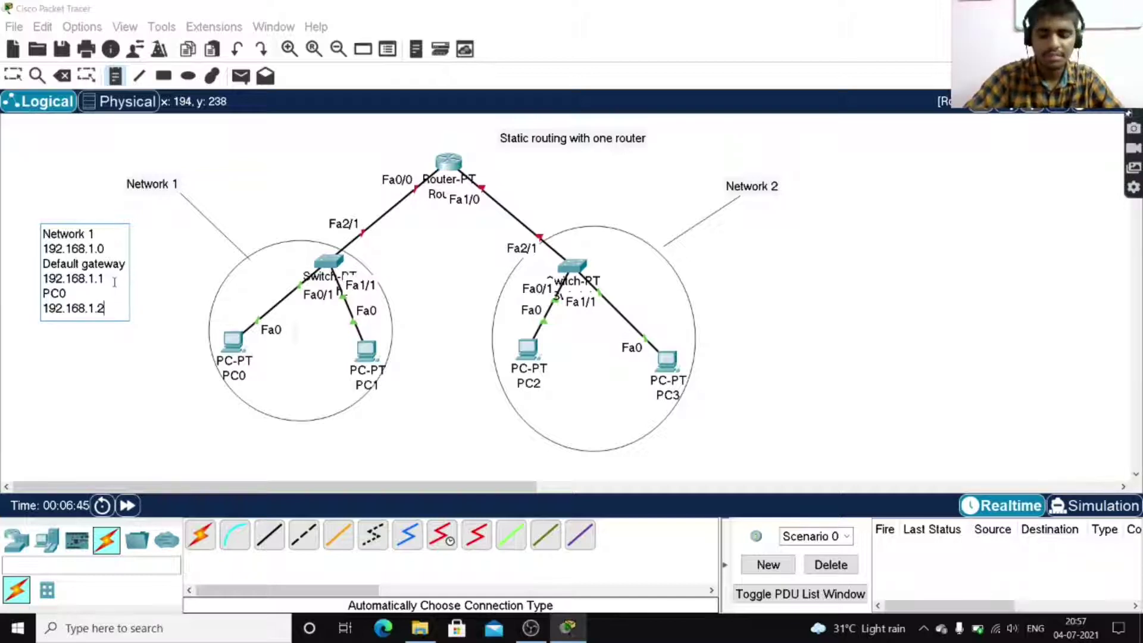
Add PC1 with the address 192.168.1.3 to the Network 1 addressing note.
key("Return")
type("Pc1")
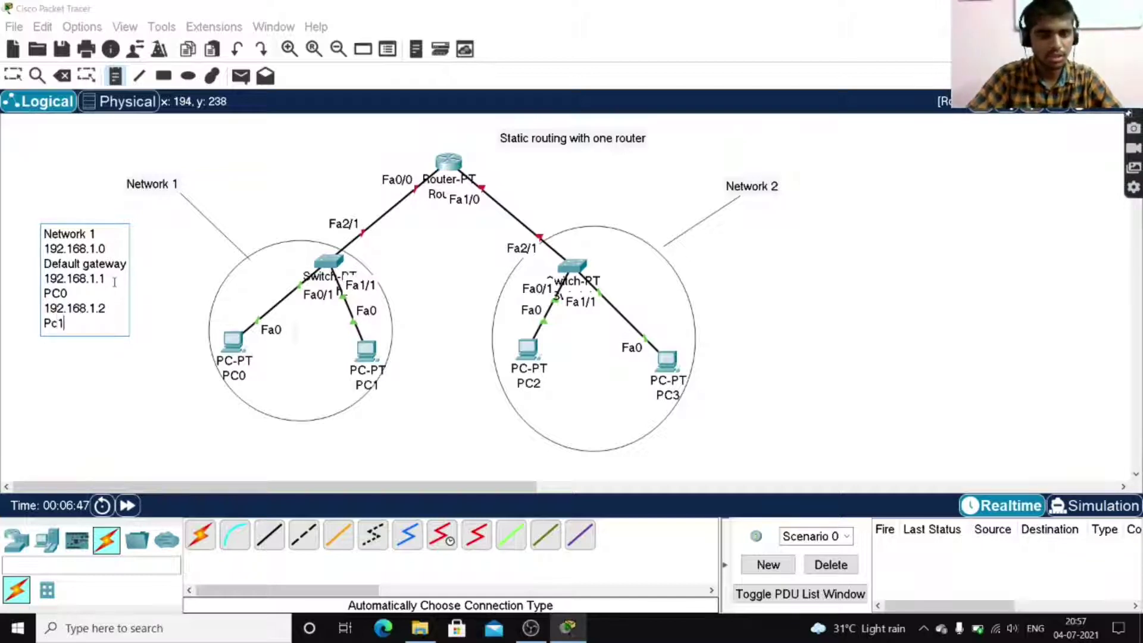
type("C1")
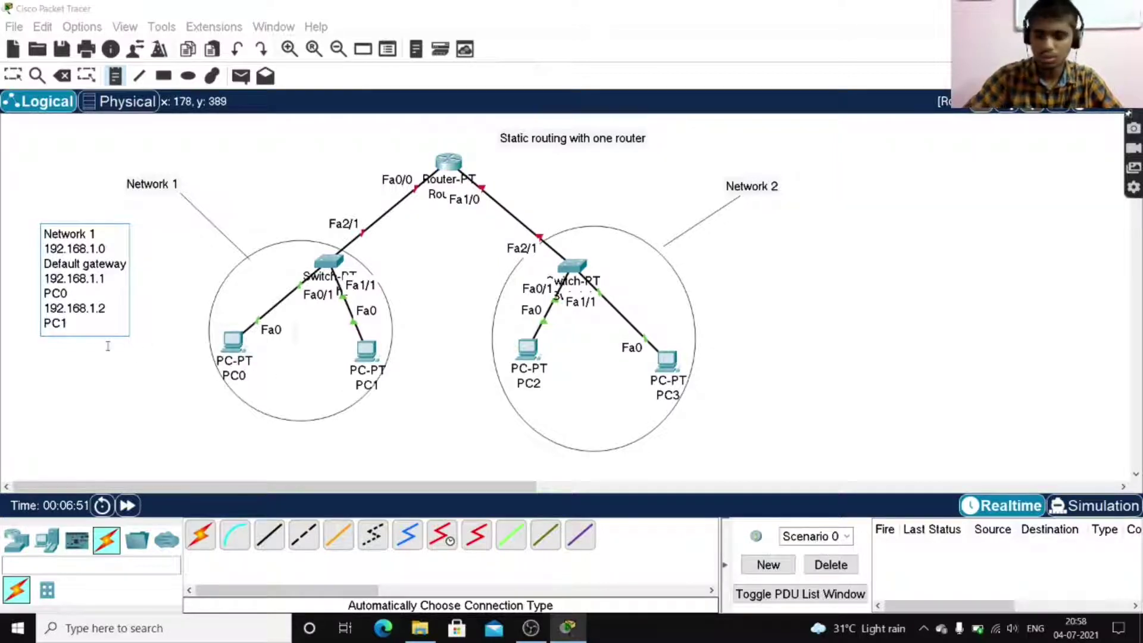
type(" 192.168.")
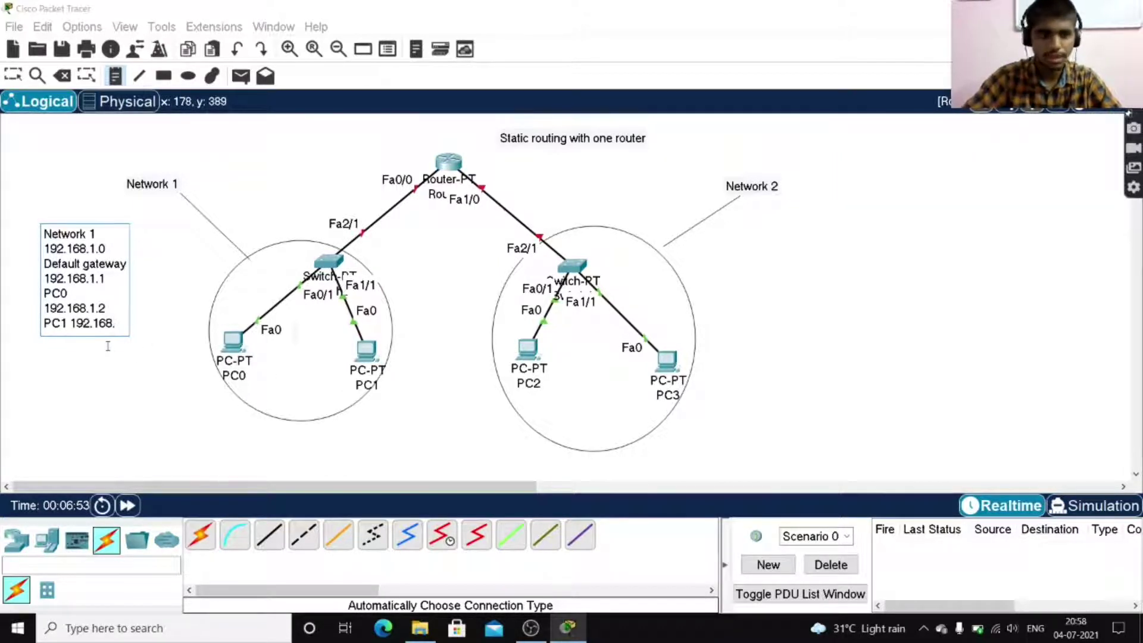
type("1")
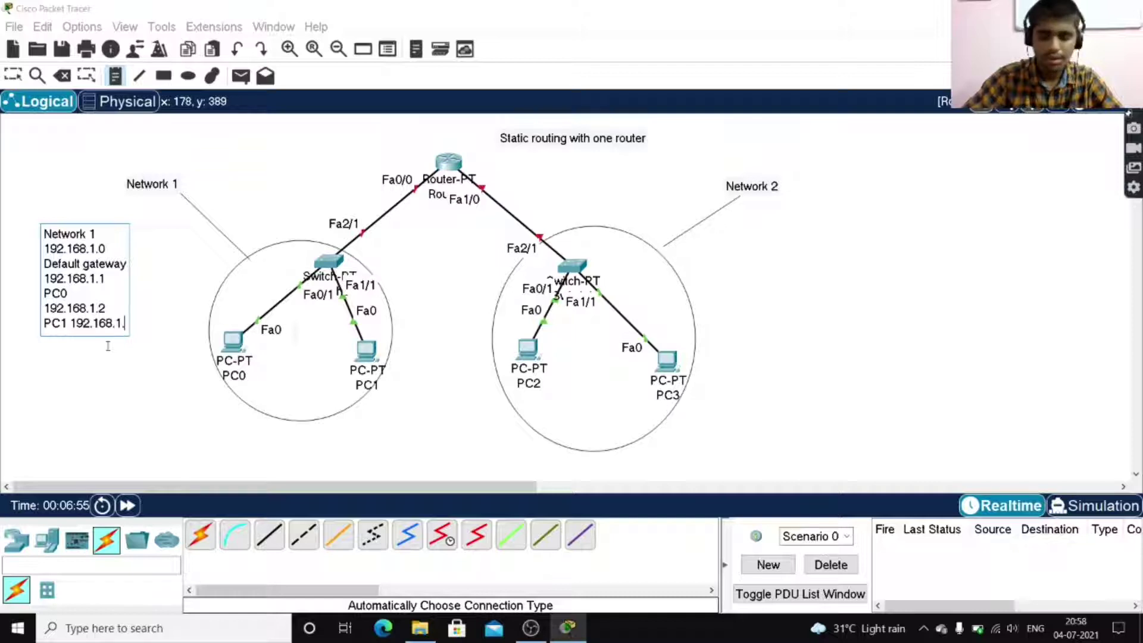
type(".2")
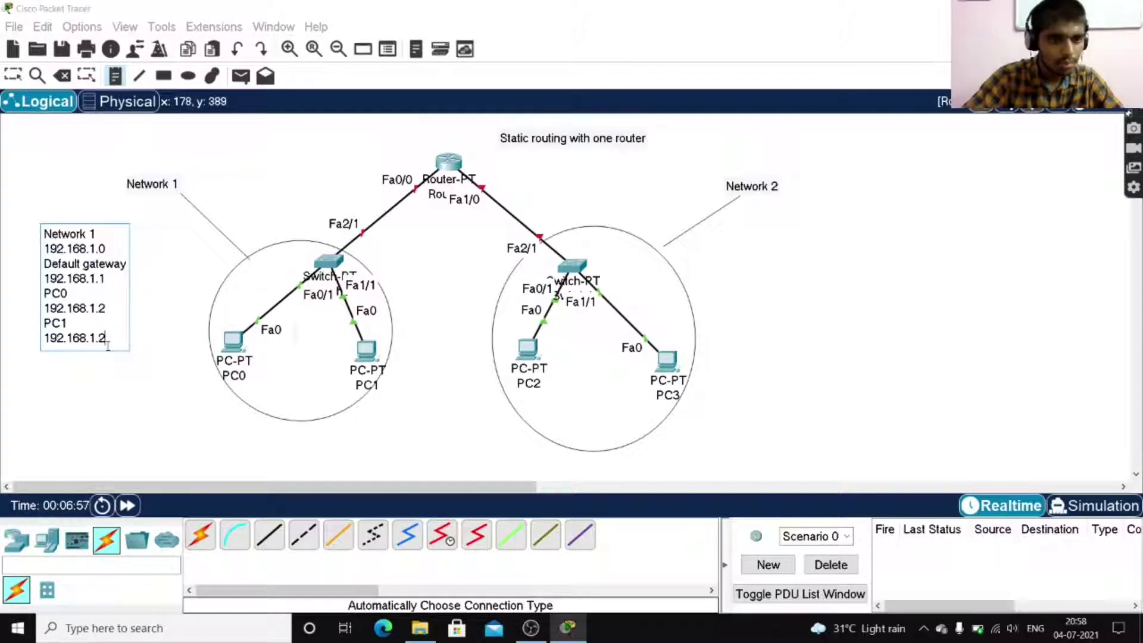
key("BackSpace")
type("3")
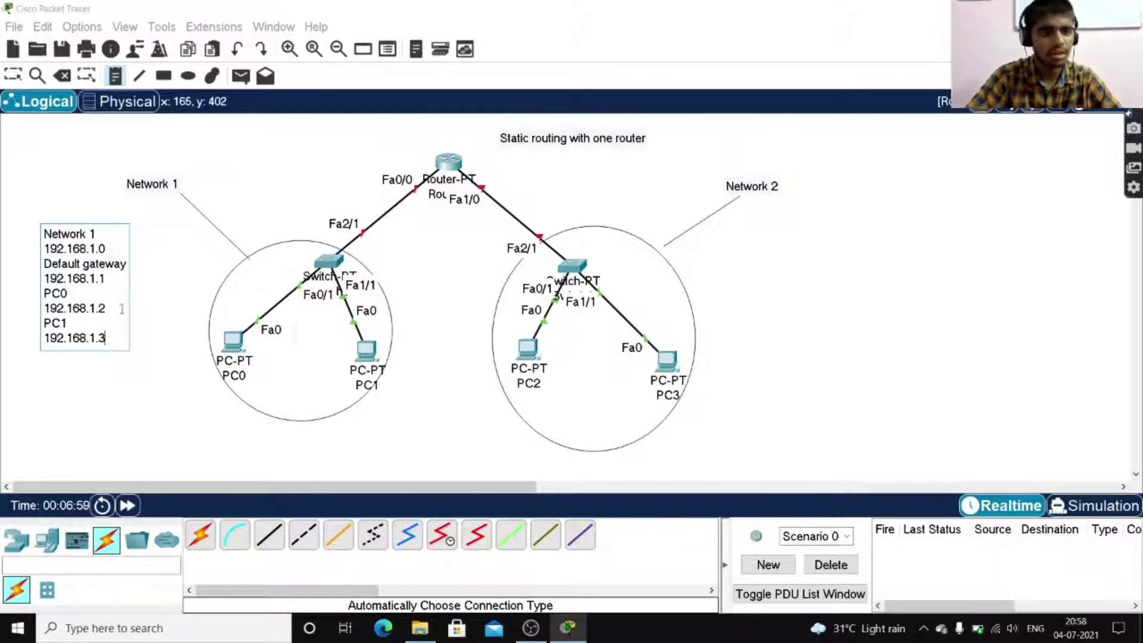
Copy the address 192.168.1.2 from the Network 1 note and append it to PC0's device label.
left_click_drag(110, 308, 42, 308)
key("ctrl+c")
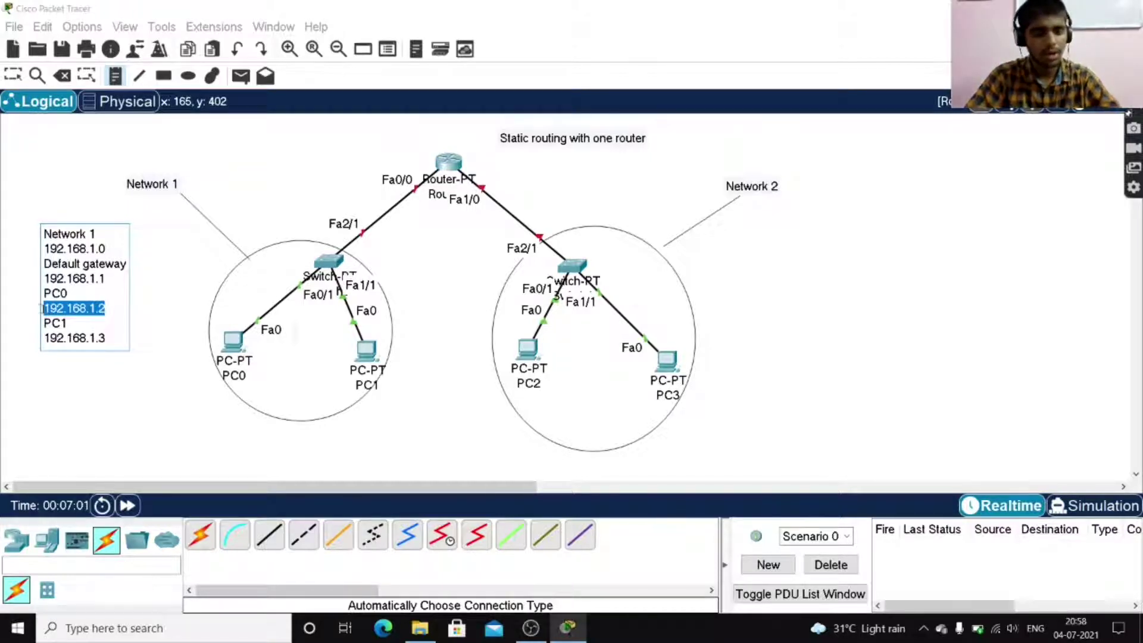
left_click(244, 374)
key("Escape")
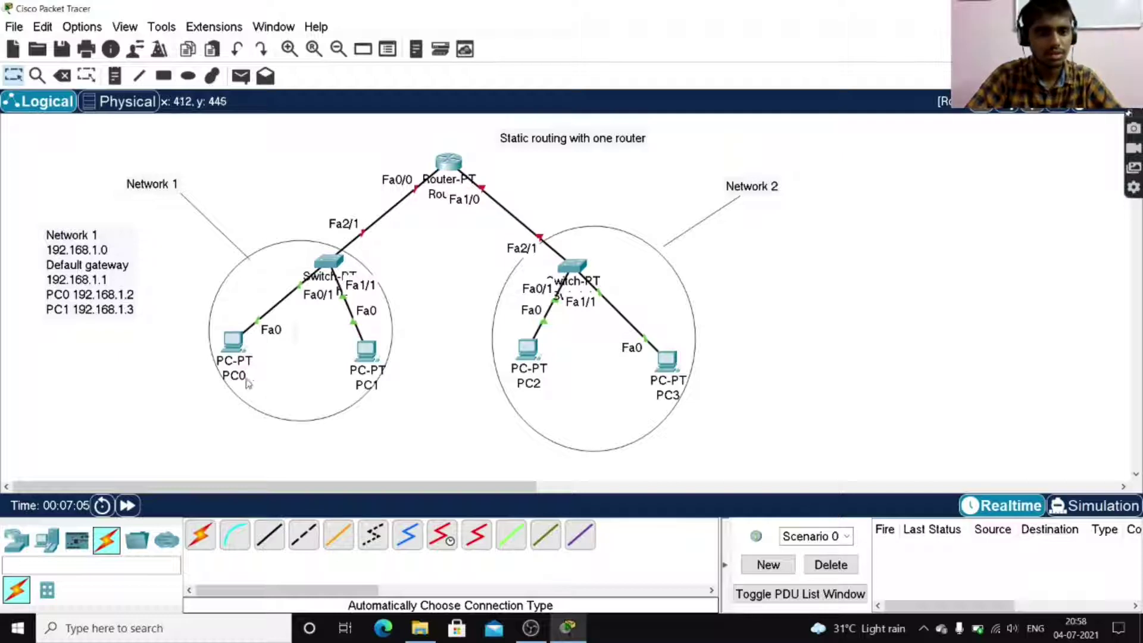
left_click(240, 379)
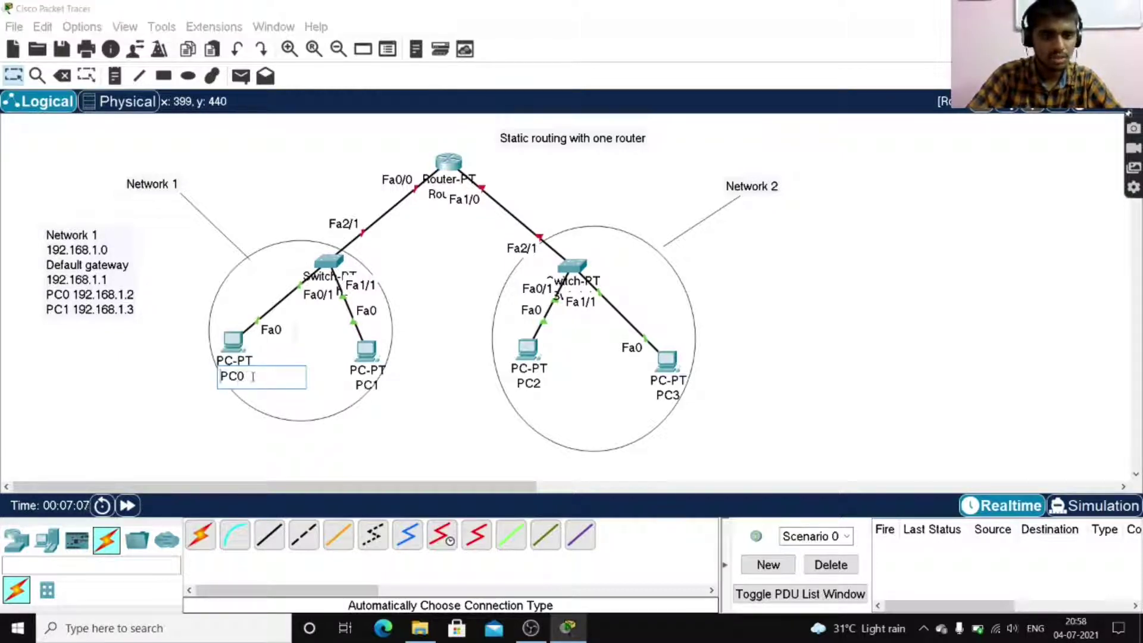
key("Return")
key("ctrl+v")
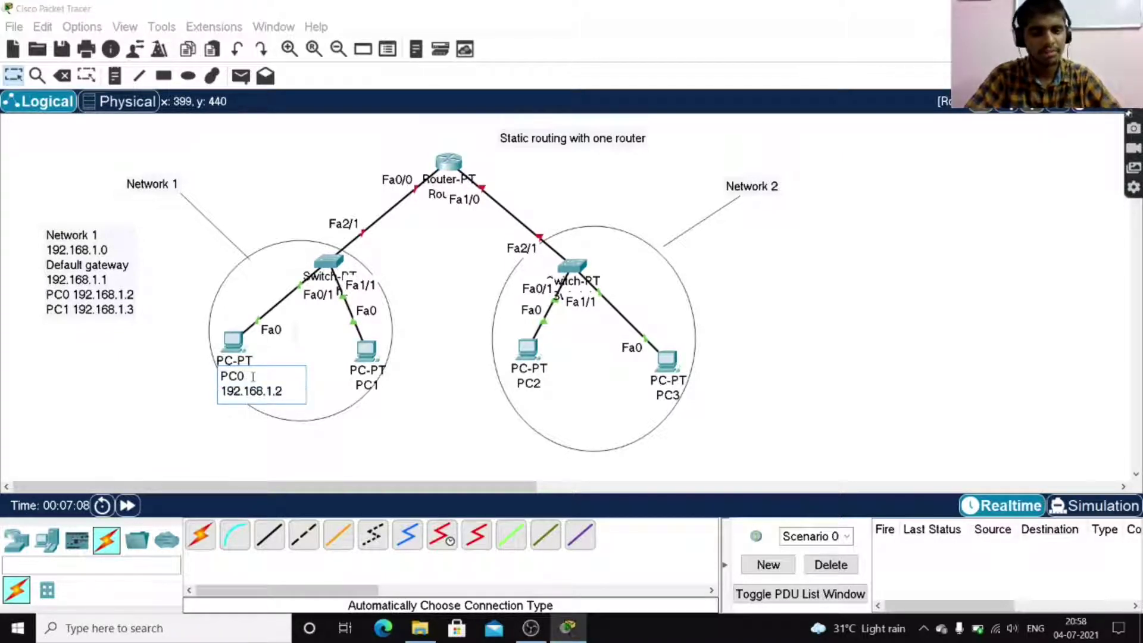
Append the copied address 192.168.1.2 to PC1's device label.
left_click(368, 385)
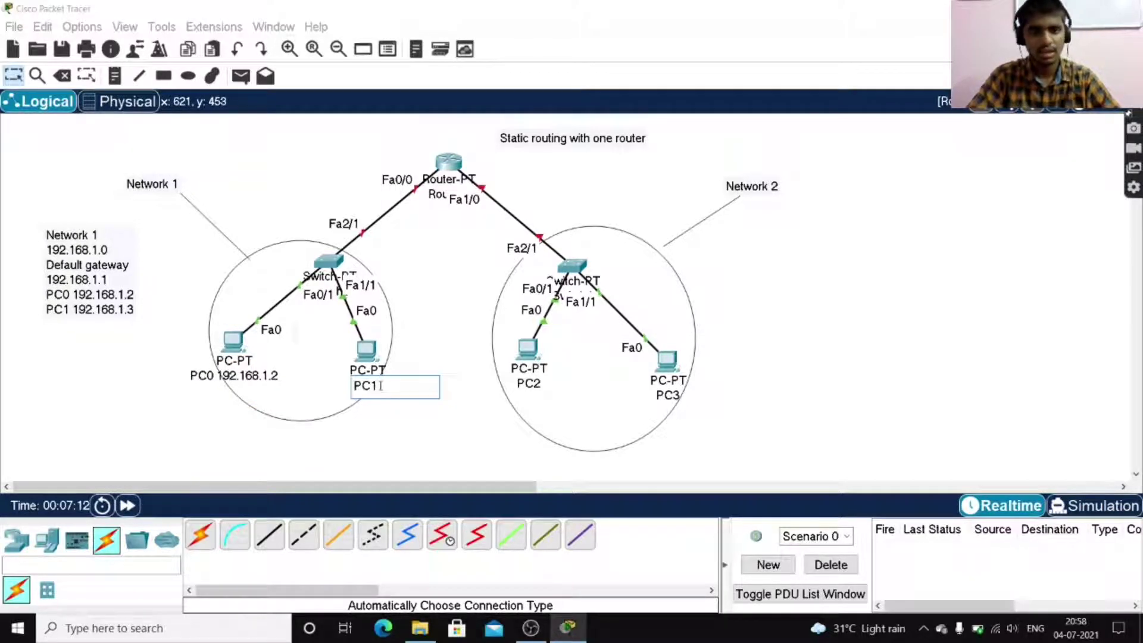
key("Return")
key("ctrl+v")
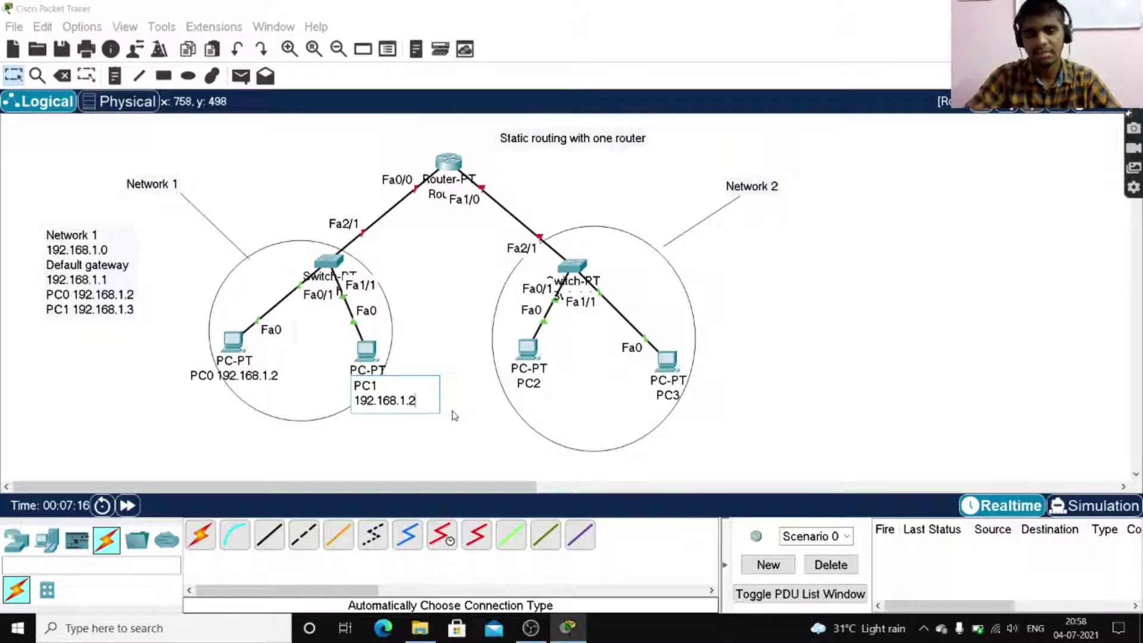
left_click(454, 415)
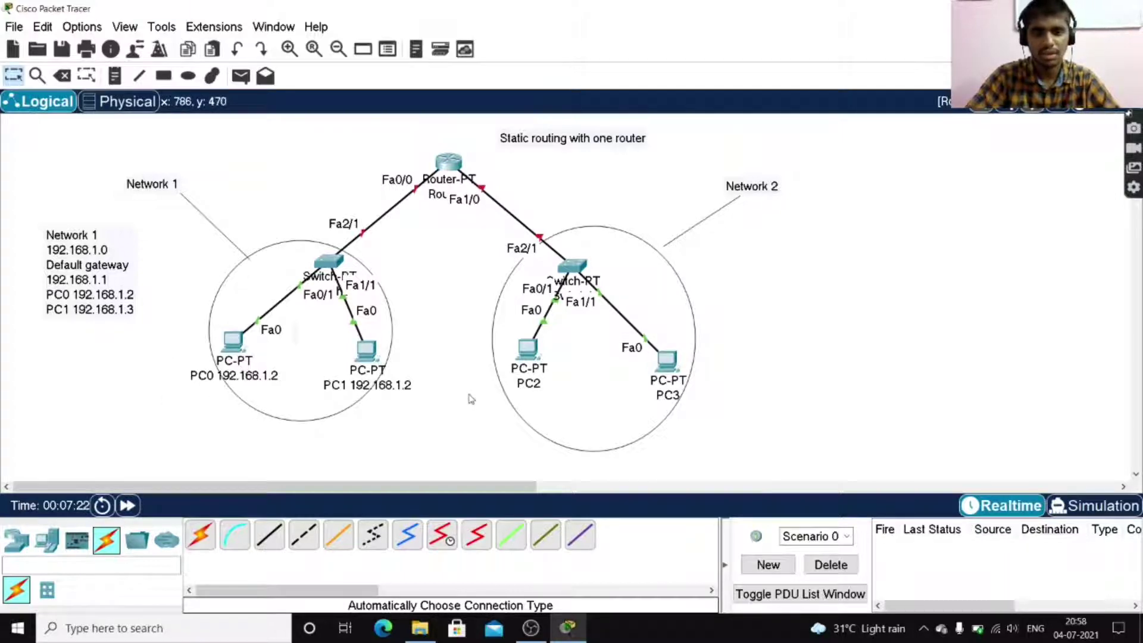
Turn off the display of device model labels in the preferences, keeping the device name labels shown.
left_click(83, 31)
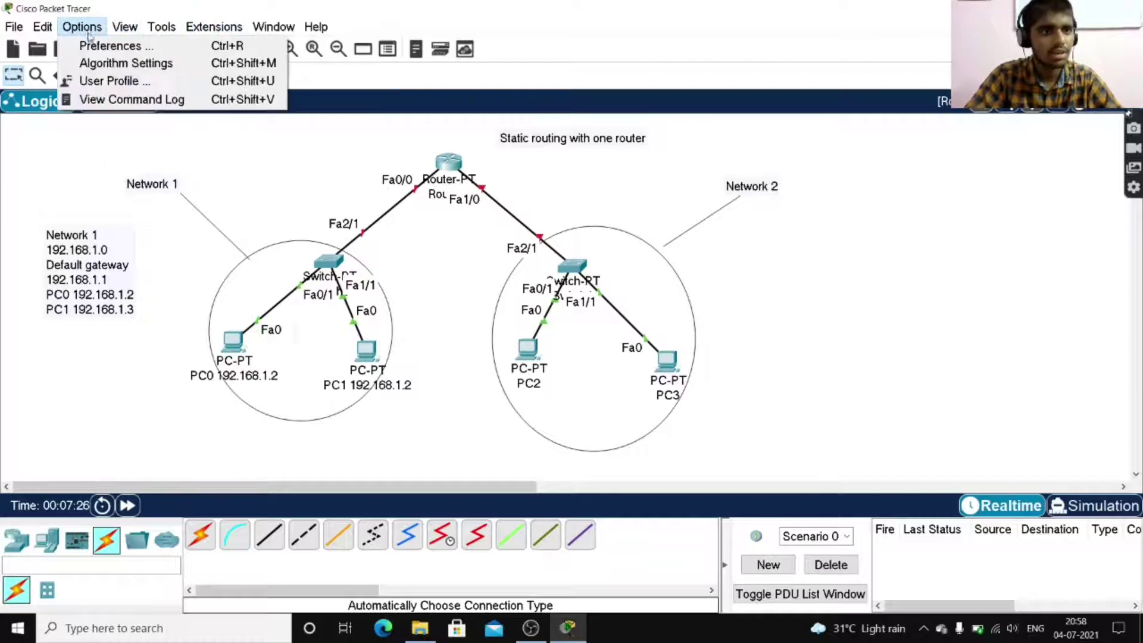
left_click(90, 47)
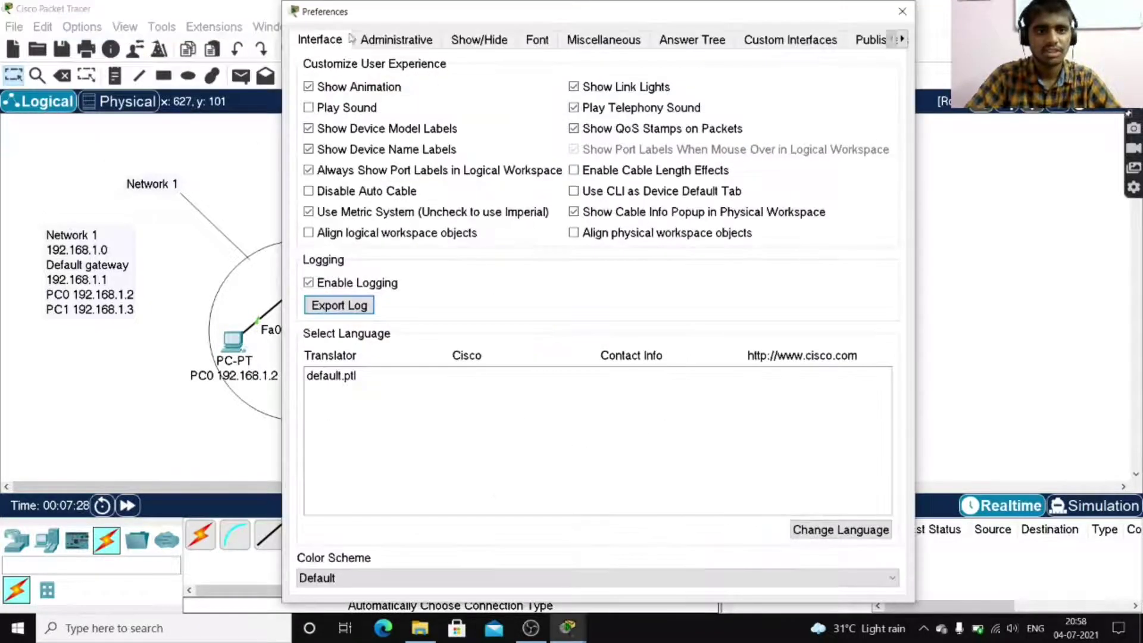
left_click_drag(356, 21, 391, 23)
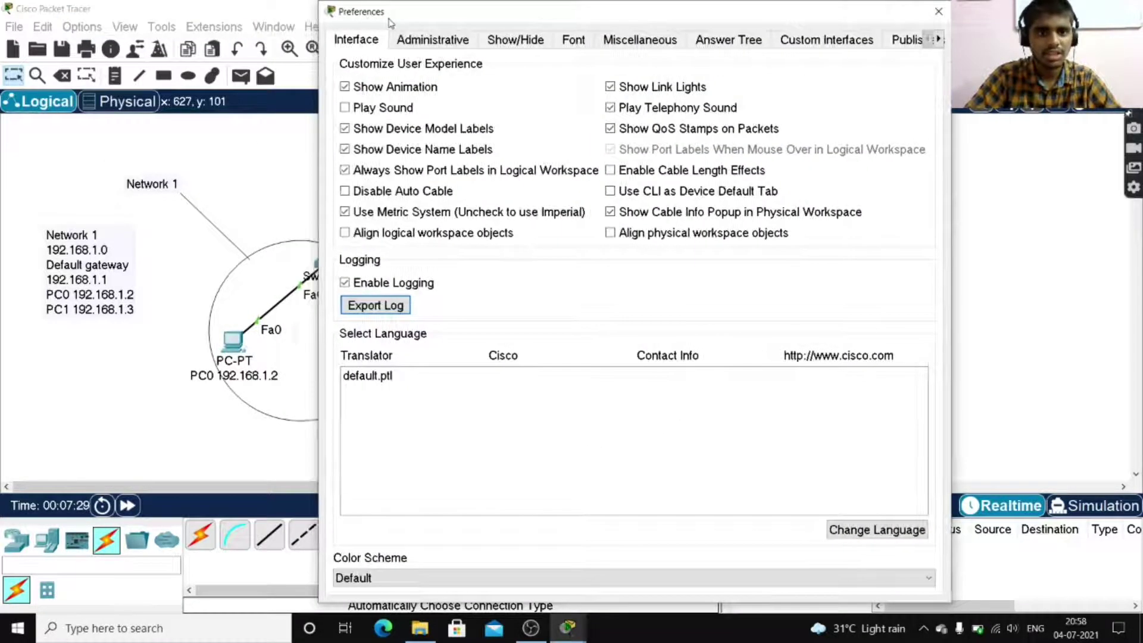
left_click(353, 132)
left_click_drag(425, 17, 608, 58)
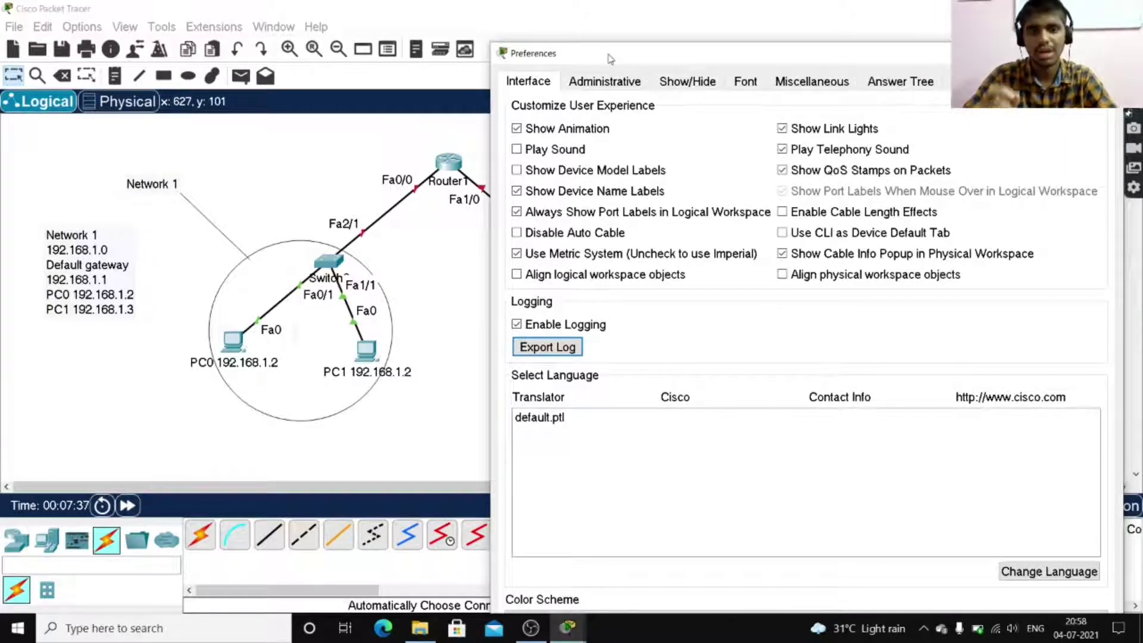
left_click_drag(609, 57, 534, 49)
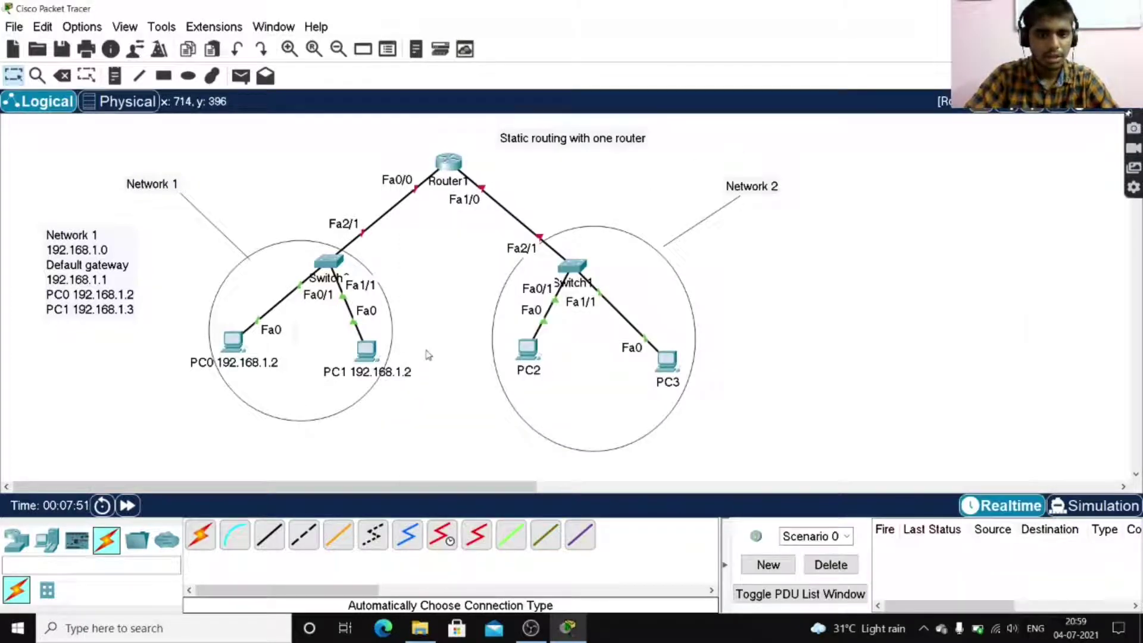
Start a note to the right of the Network 2 ellipse with the line "Network 2".
left_click(539, 374)
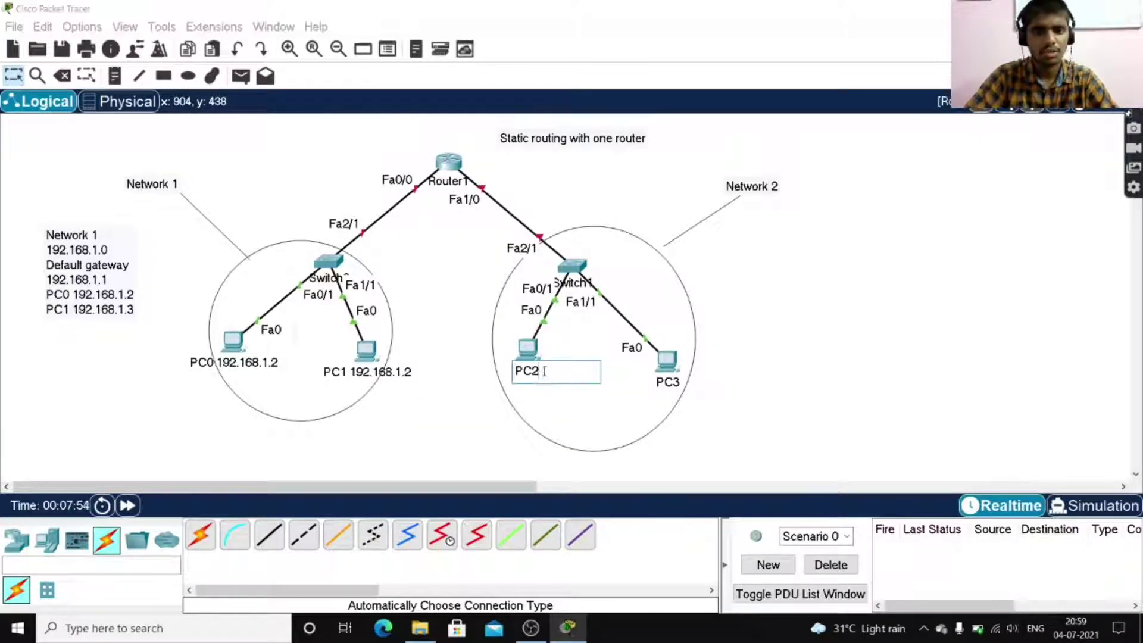
left_click(765, 282)
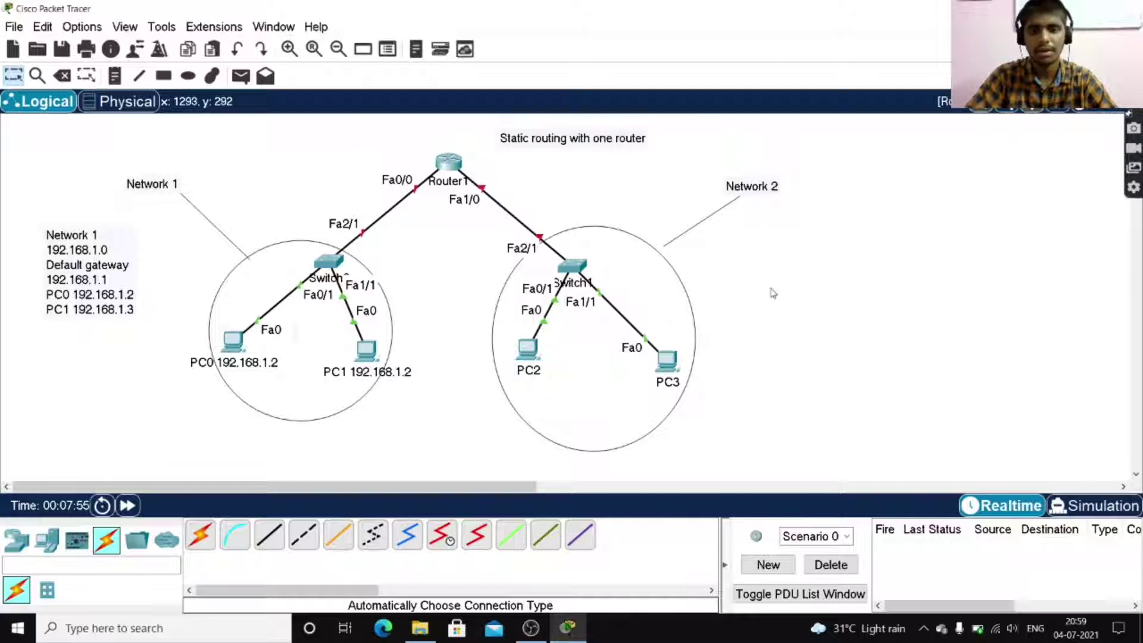
left_click(117, 77)
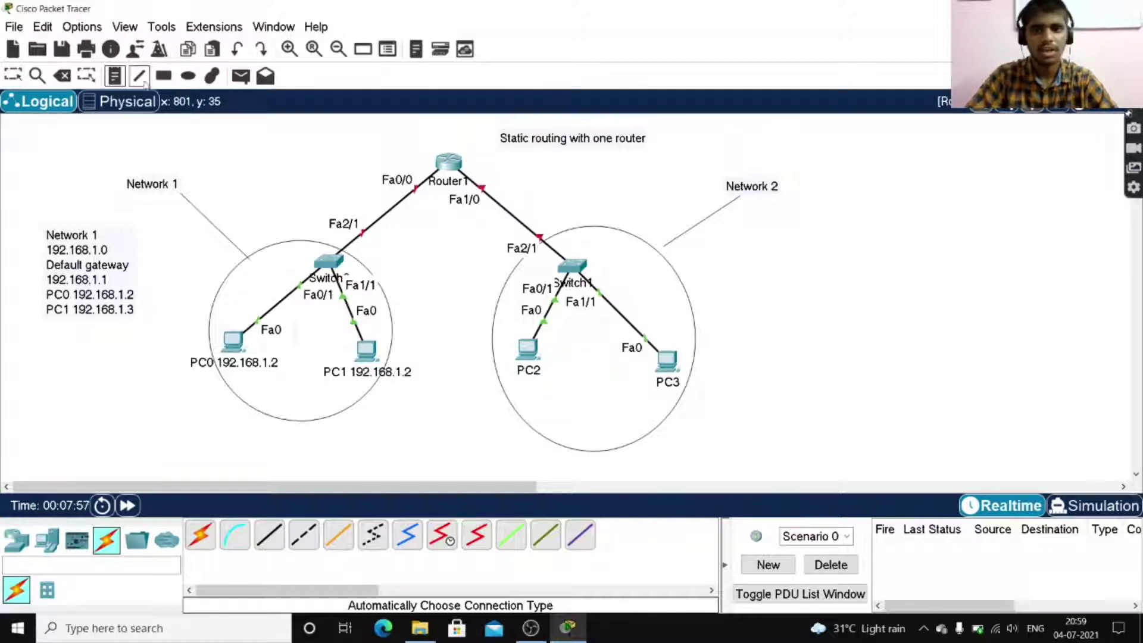
left_click(804, 241)
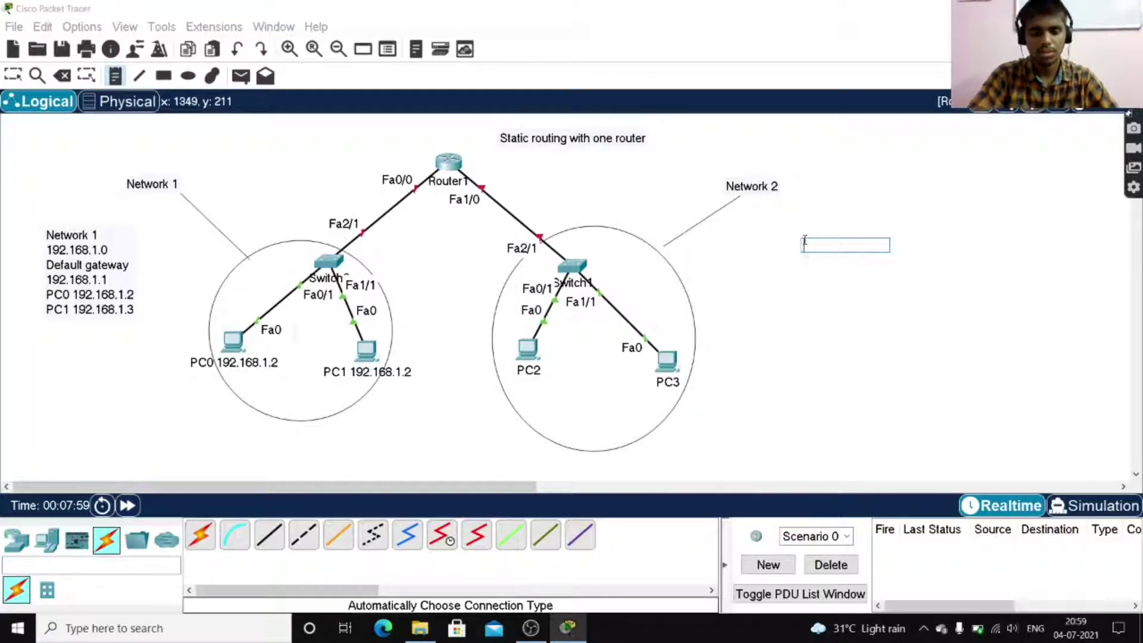
type("Networkm 2")
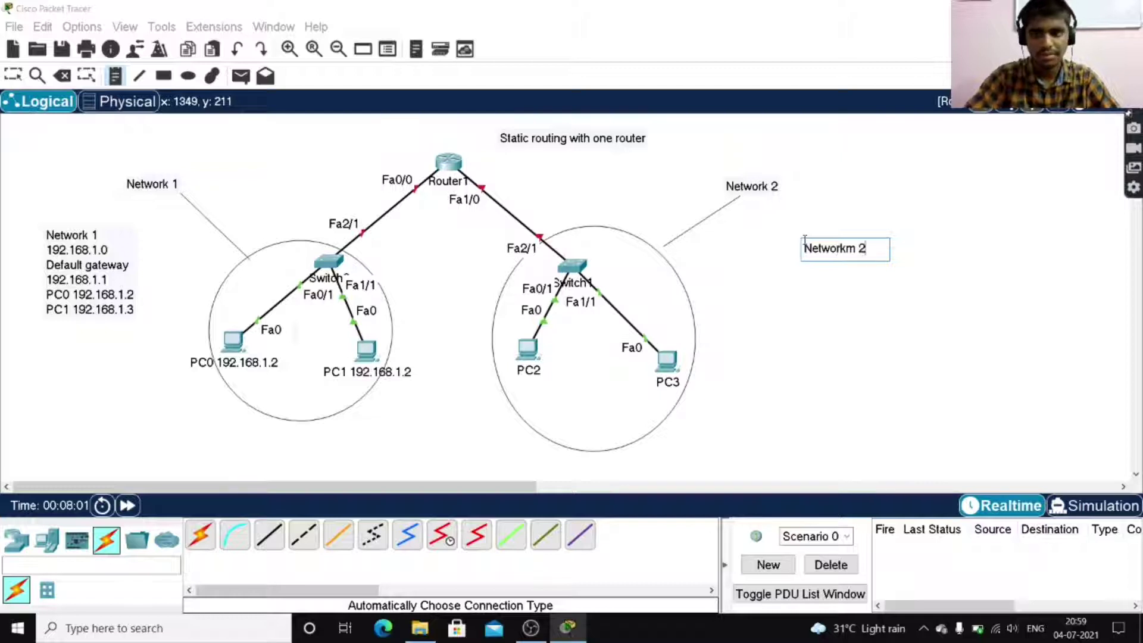
key("BackSpace")
key("BackSpace")
key("BackSpace")
type("2")
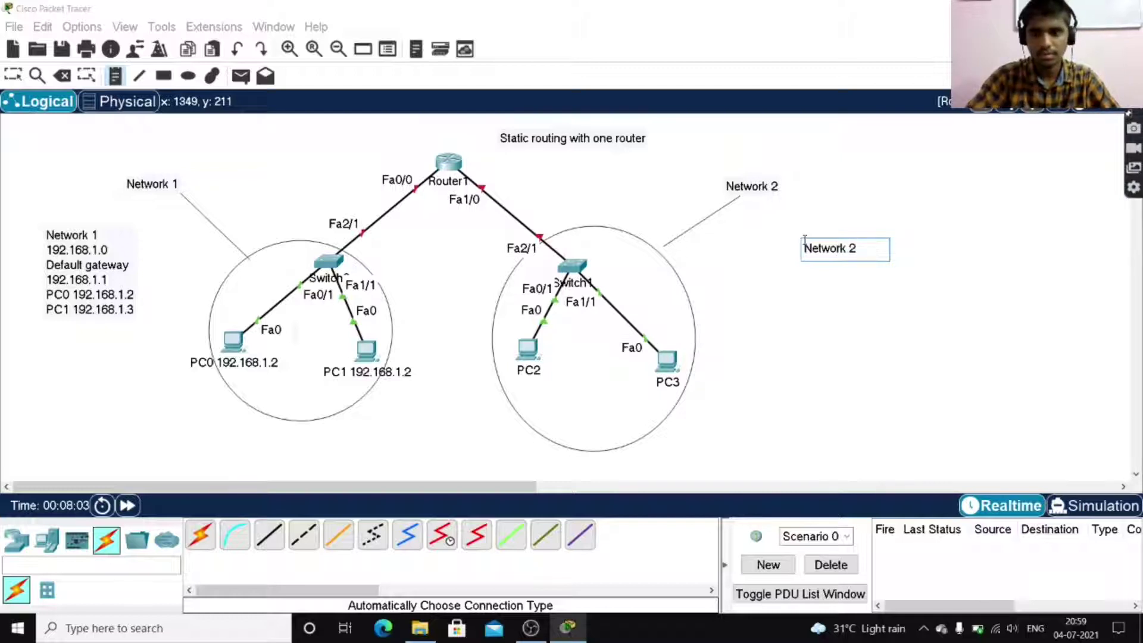
Add the network address 192.168.2.0 as the second line of the Network 2 addressing note.
key("Return")
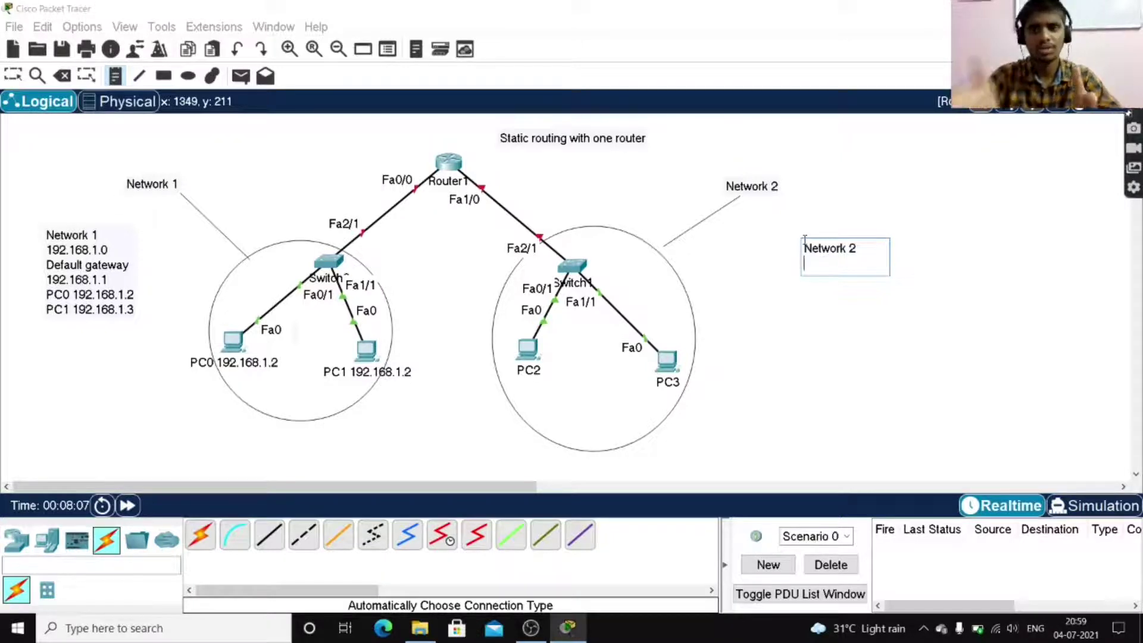
type("192")
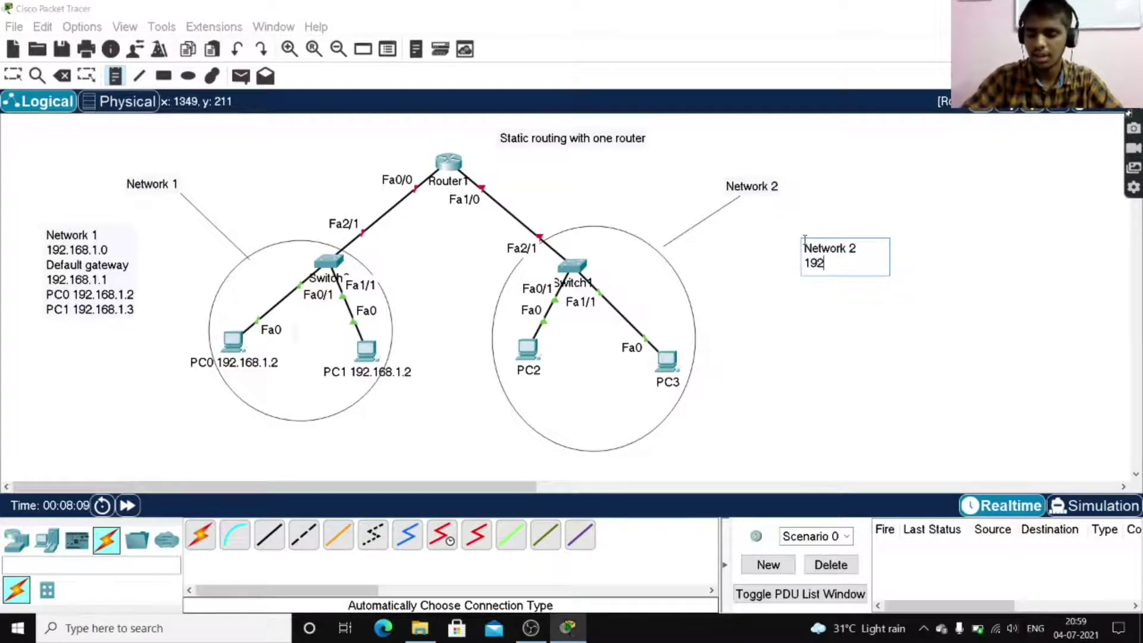
type(".168.")
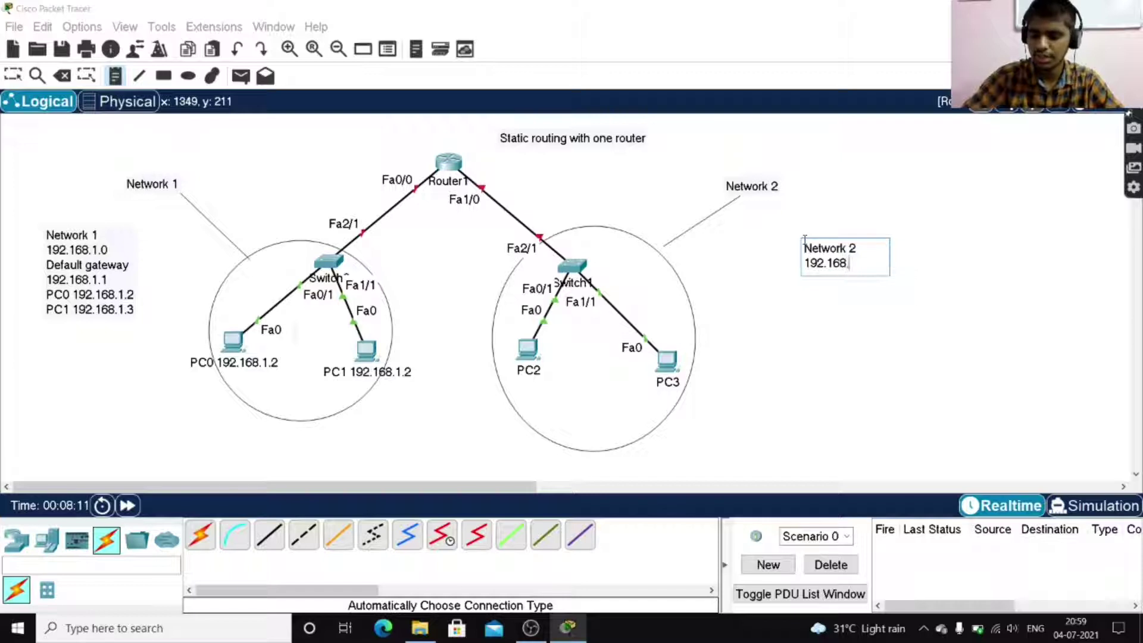
type("2.0")
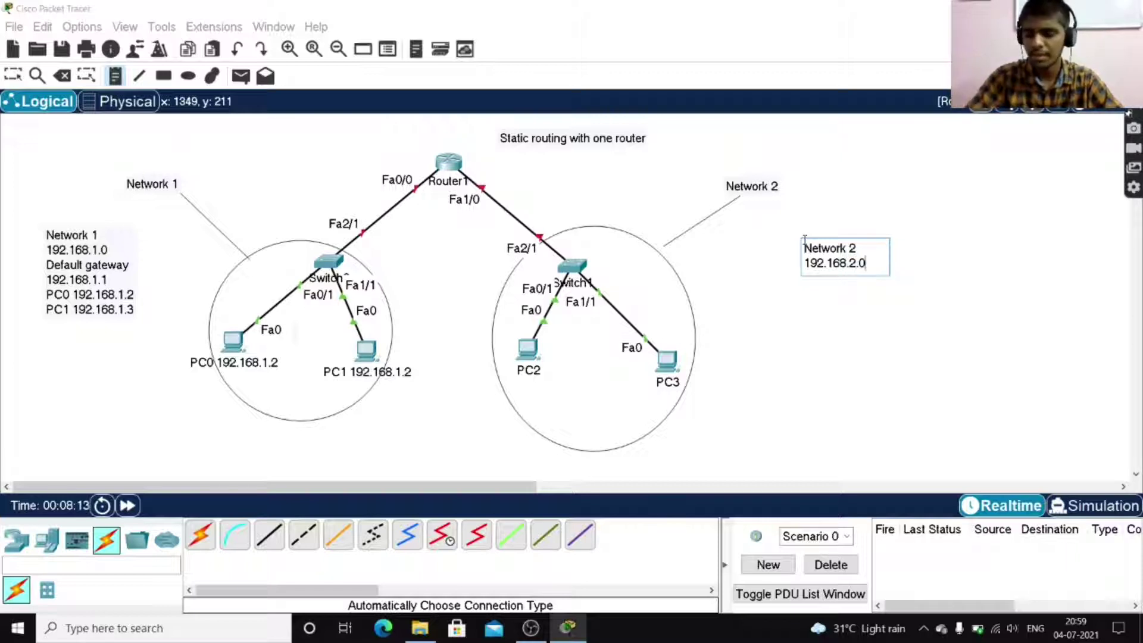
Add the line "Default Gateway:" below the network address in the Network 2 note.
key("Return")
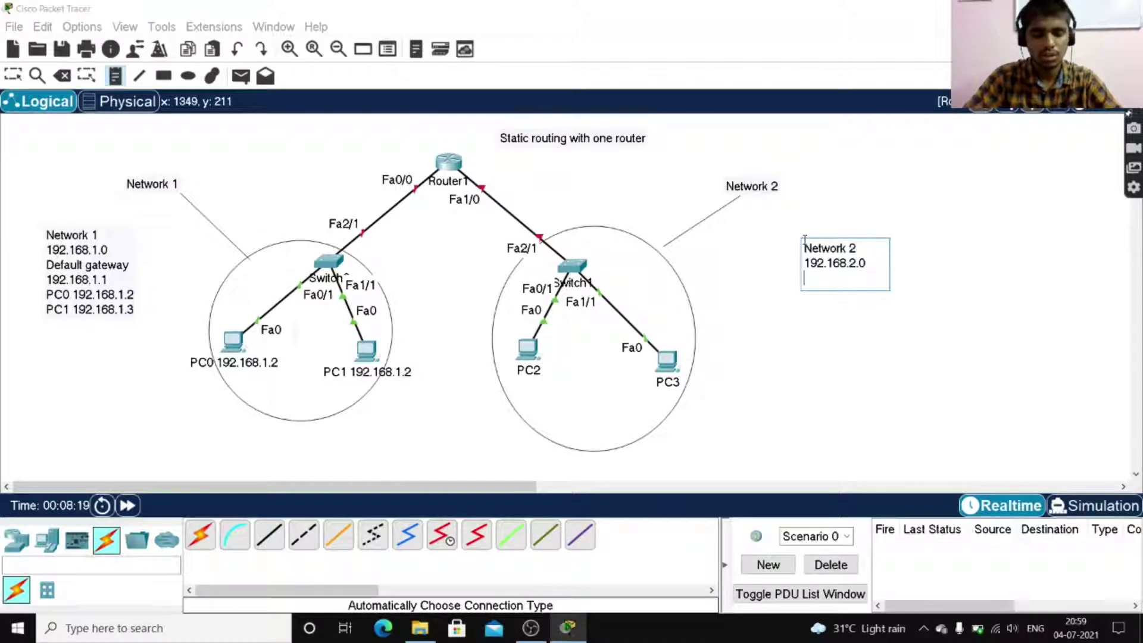
type("DEfault")
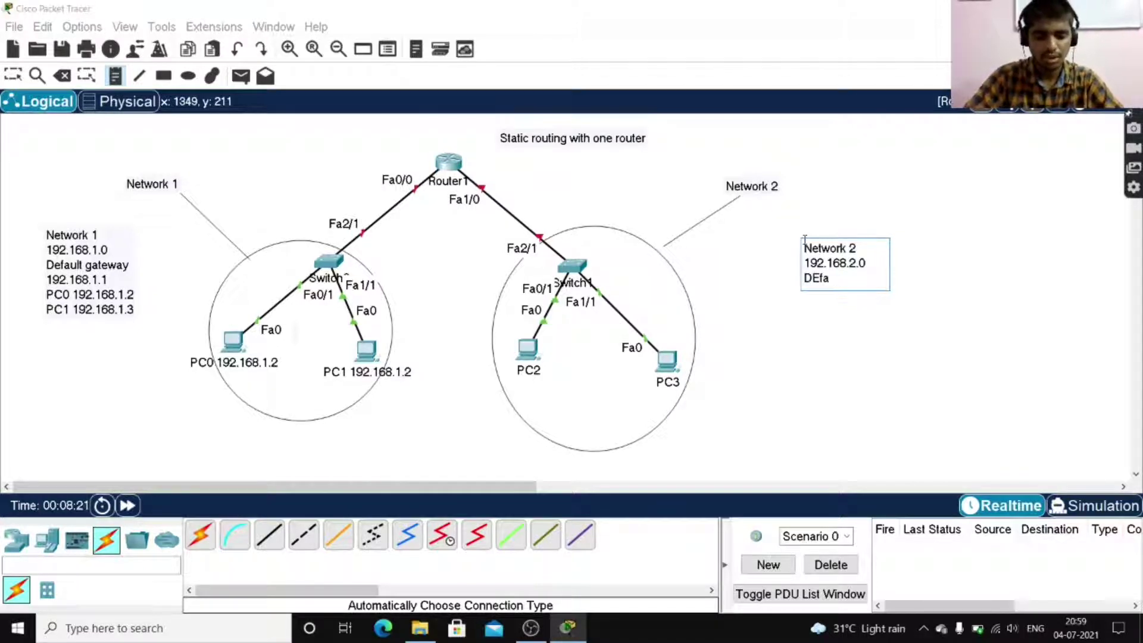
key("BackSpace")
key("BackSpace")
key("BackSpace")
key("BackSpace")
key("BackSpace")
key("BackSpace")
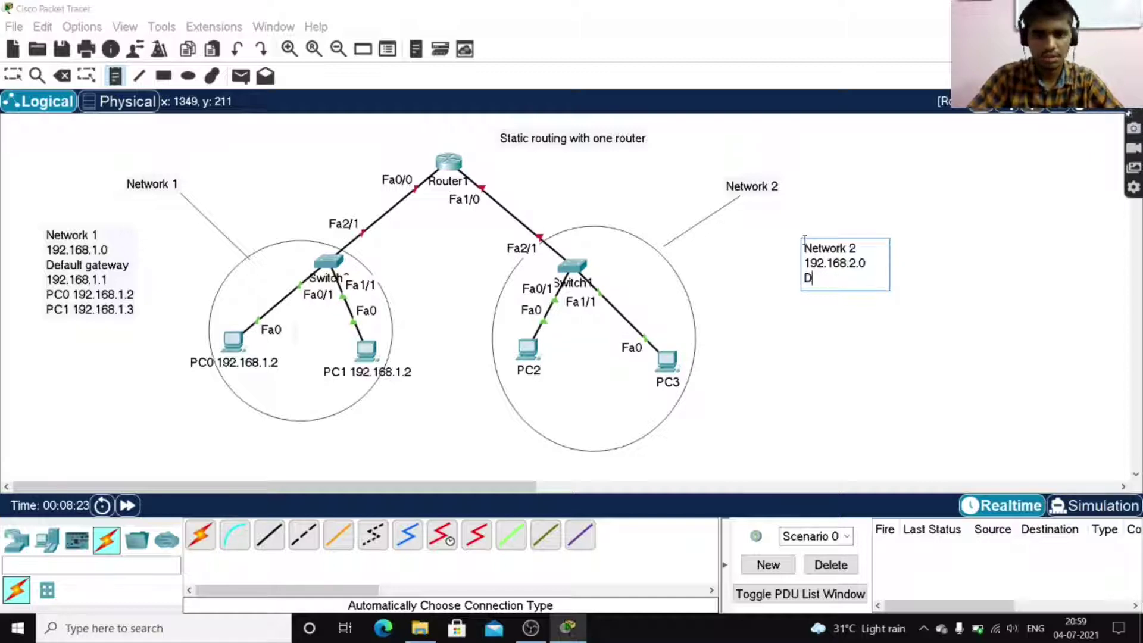
type("efault")
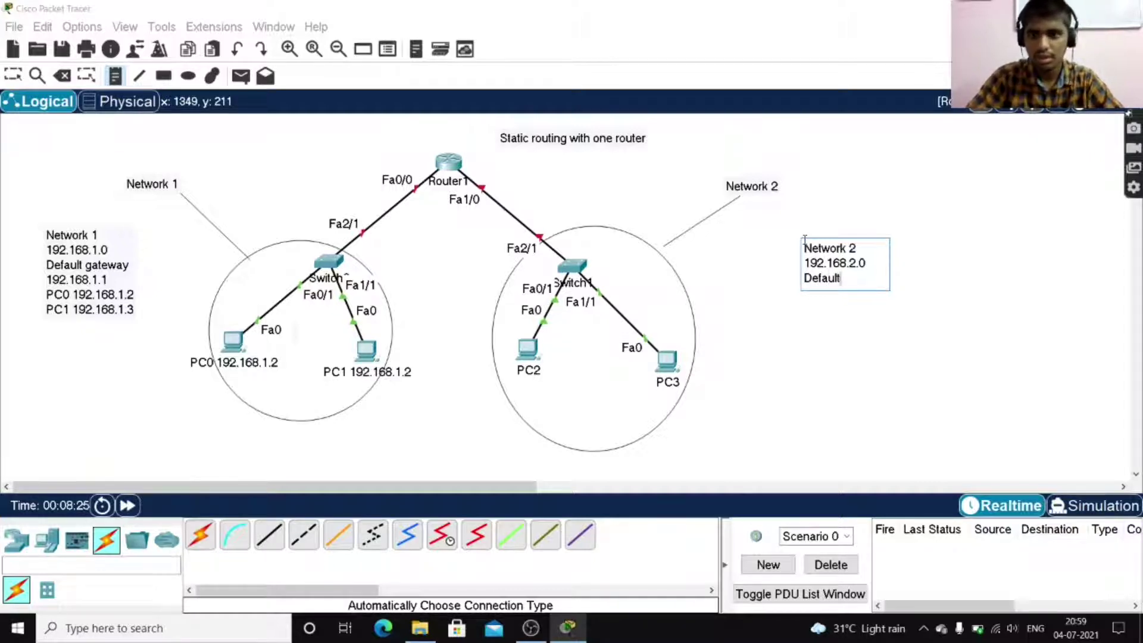
type(" Gatew")
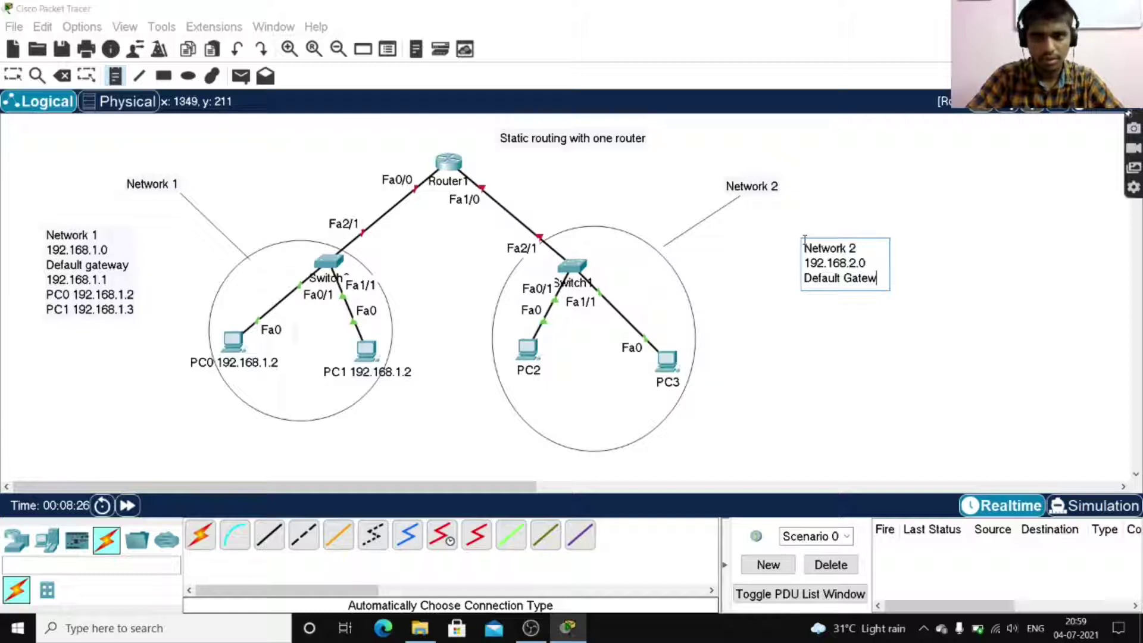
type("ay: ")
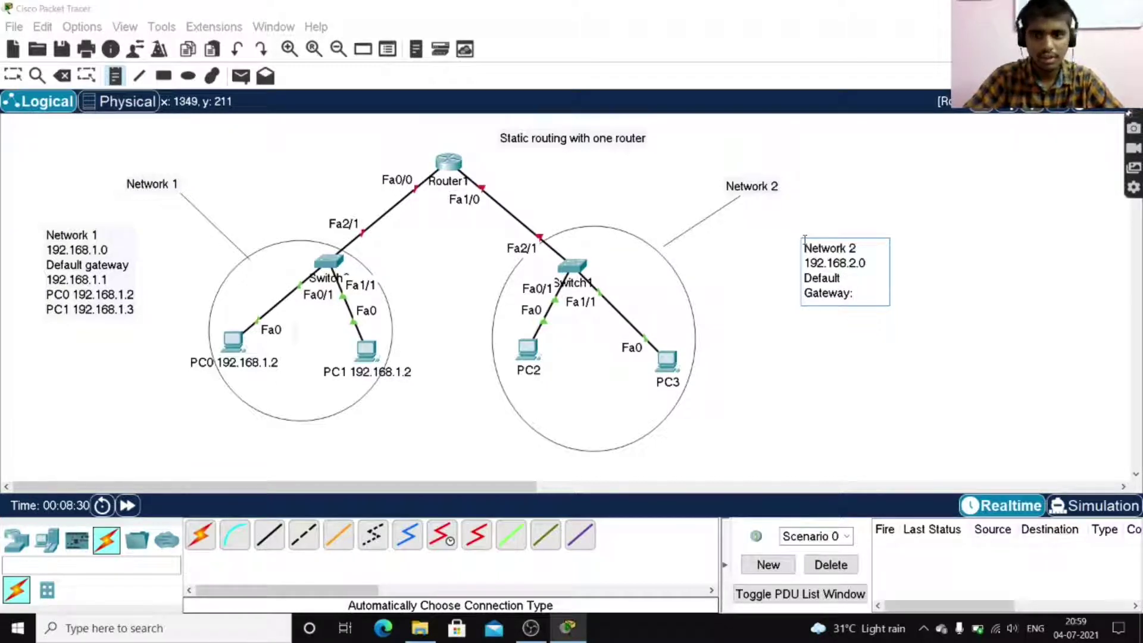
Enter the gateway address 192.168.2.1 on its own line below "Default Gateway:" in the Network 2 note.
type("192")
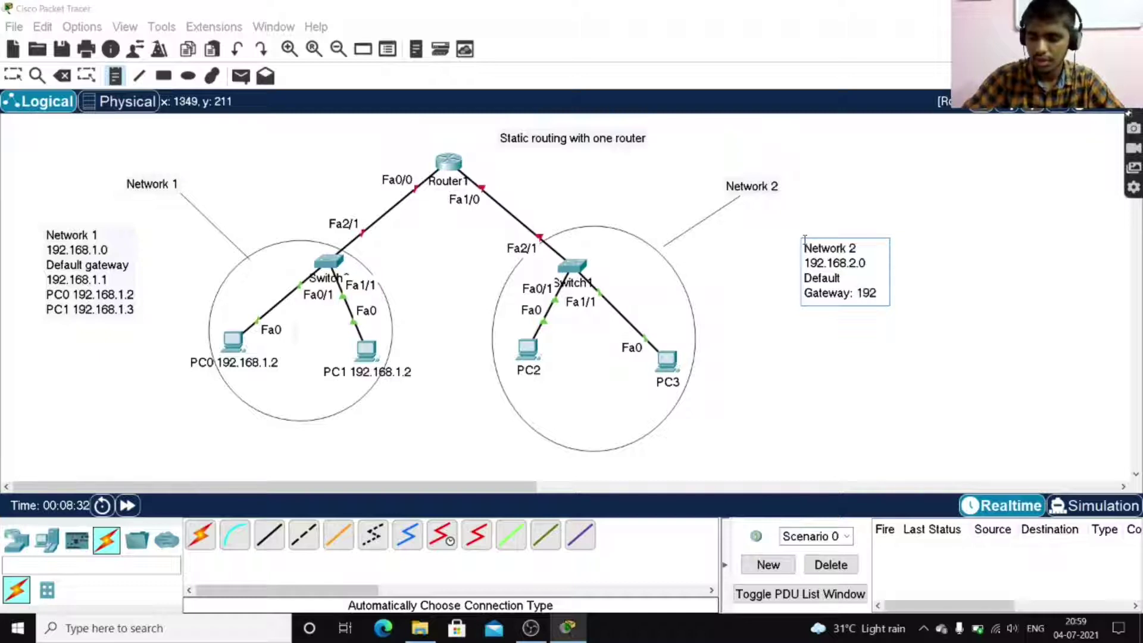
key("BackSpace")
key("BackSpace")
key("BackSpace")
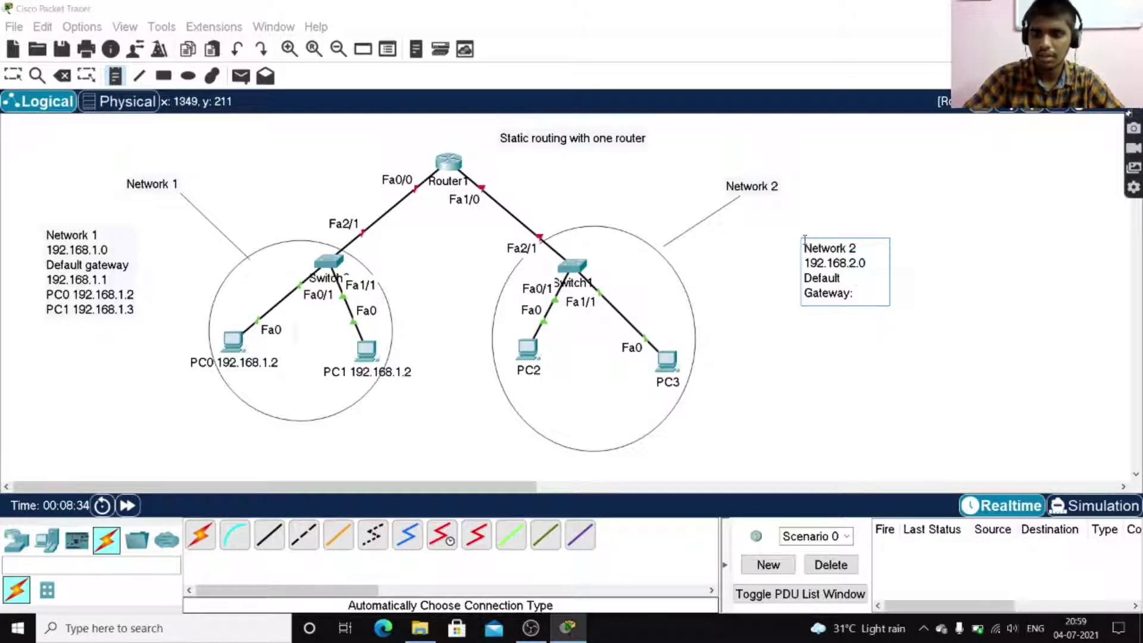
key("Return")
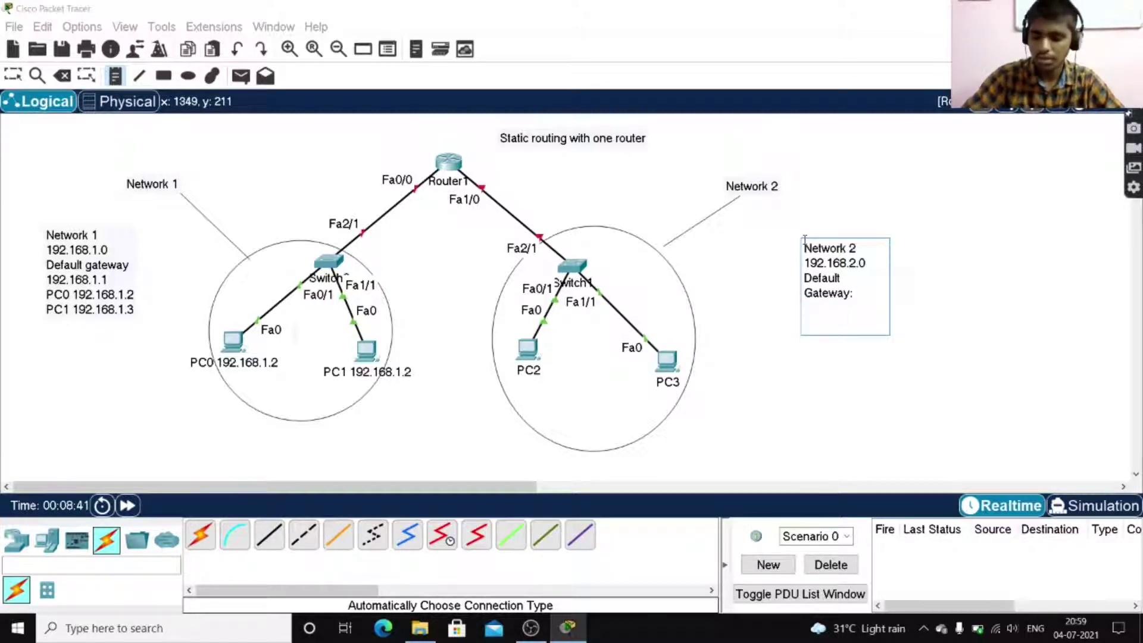
type("192.168.1")
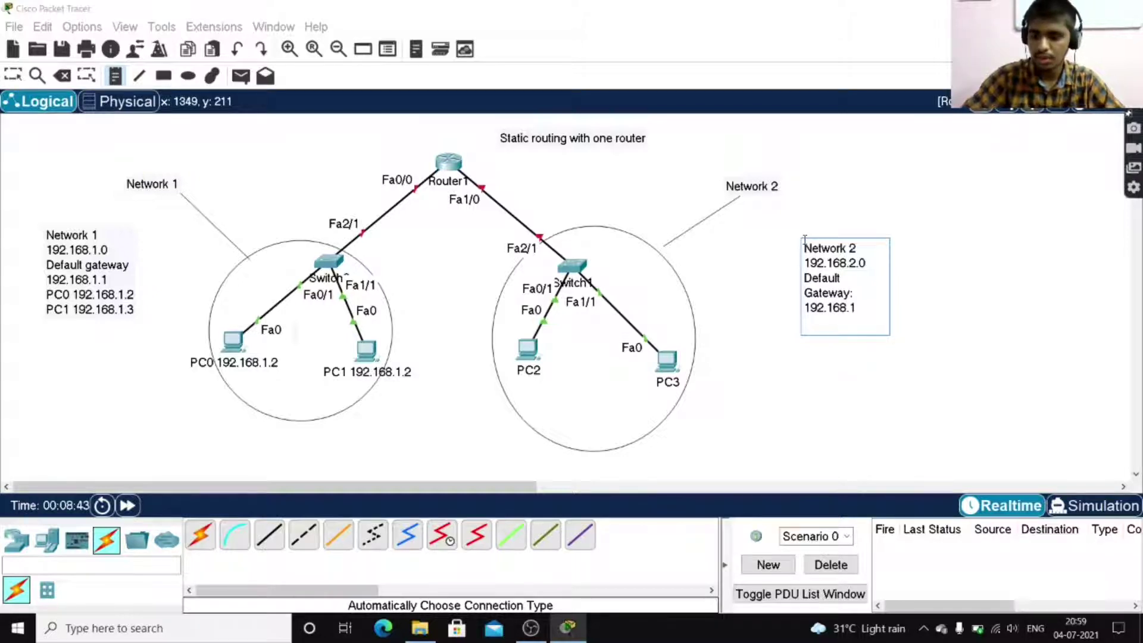
type(".2.1")
key("BackSpace")
type("2.1")
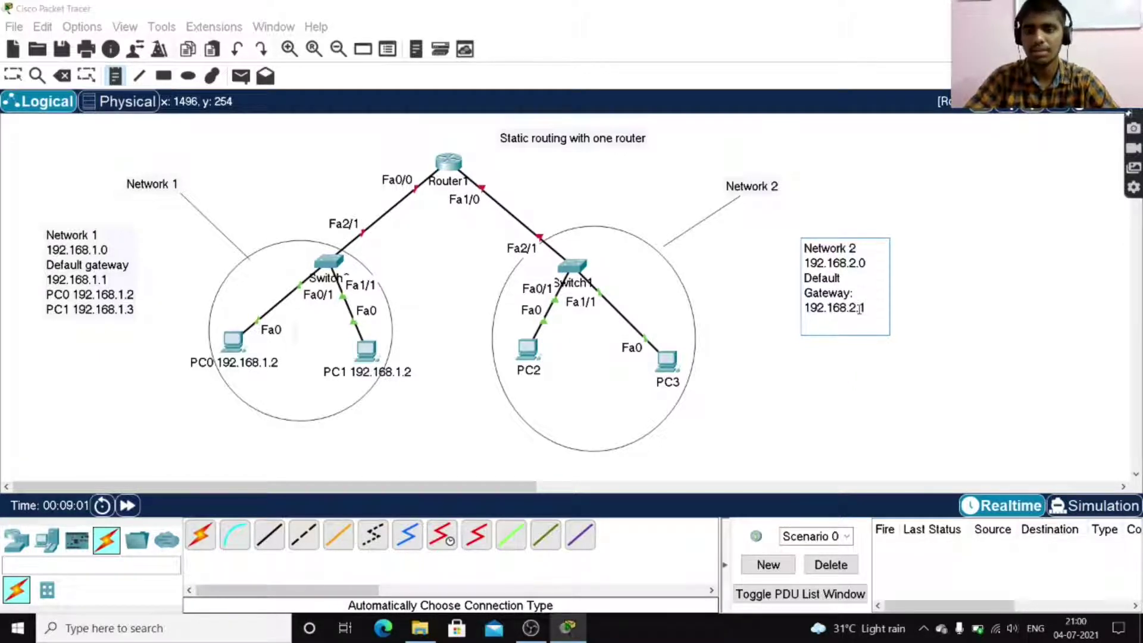
Add PC2 with its address 192.168.2.2 below the gateway address in the Network 2 note.
key("Return")
type("Pc2")
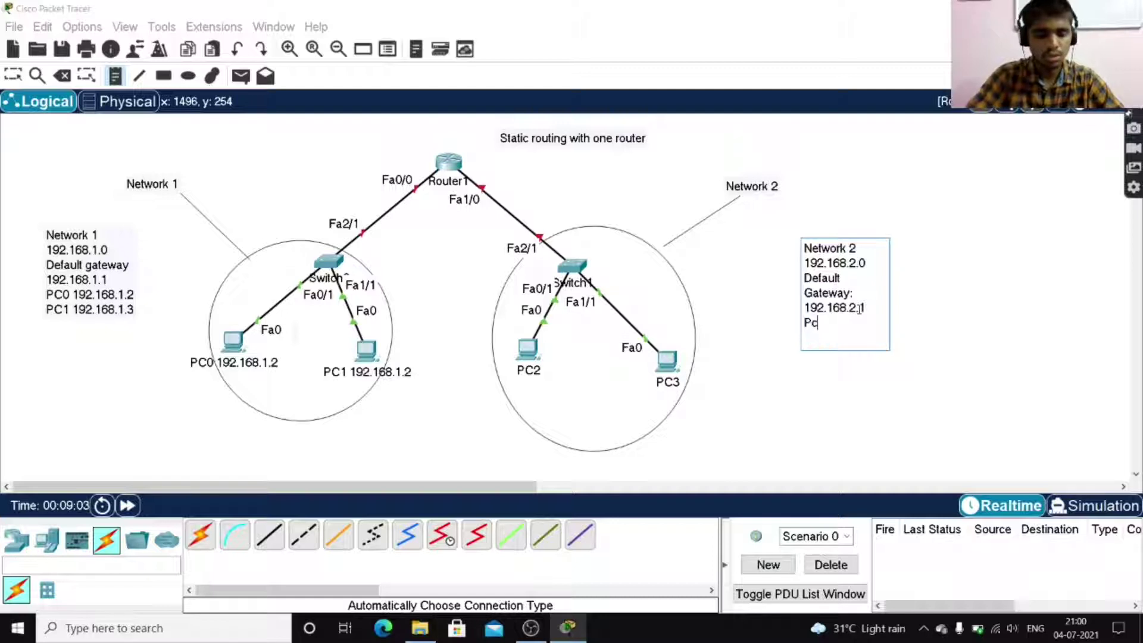
key("BackSpace")
key("BackSpace")
key("BackSpace")
key("BackSpace")
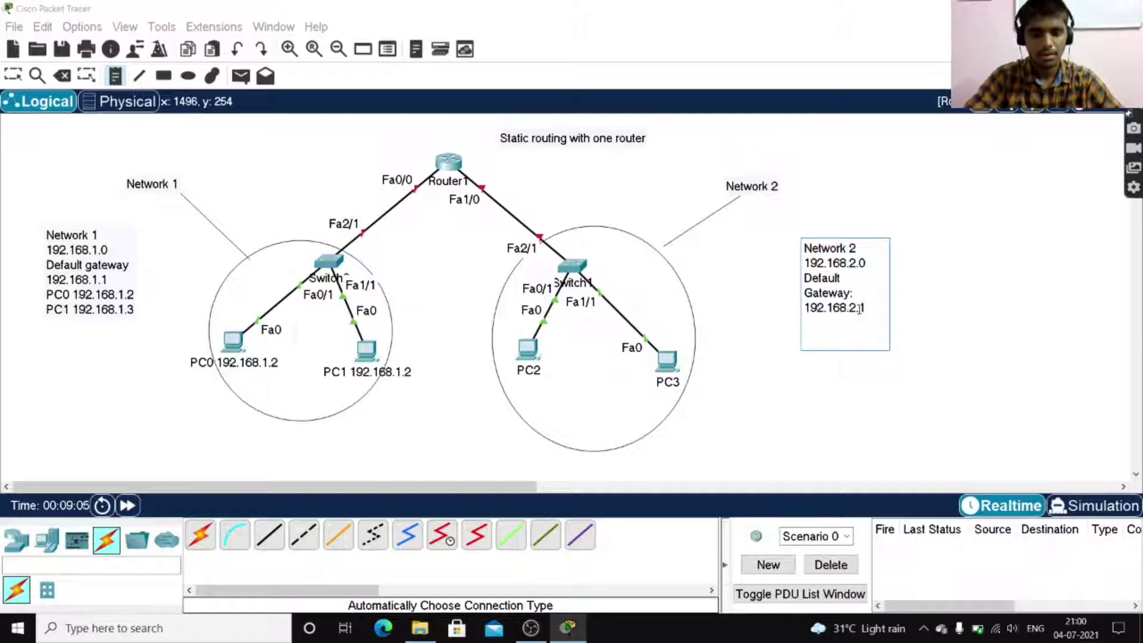
type("PC2")
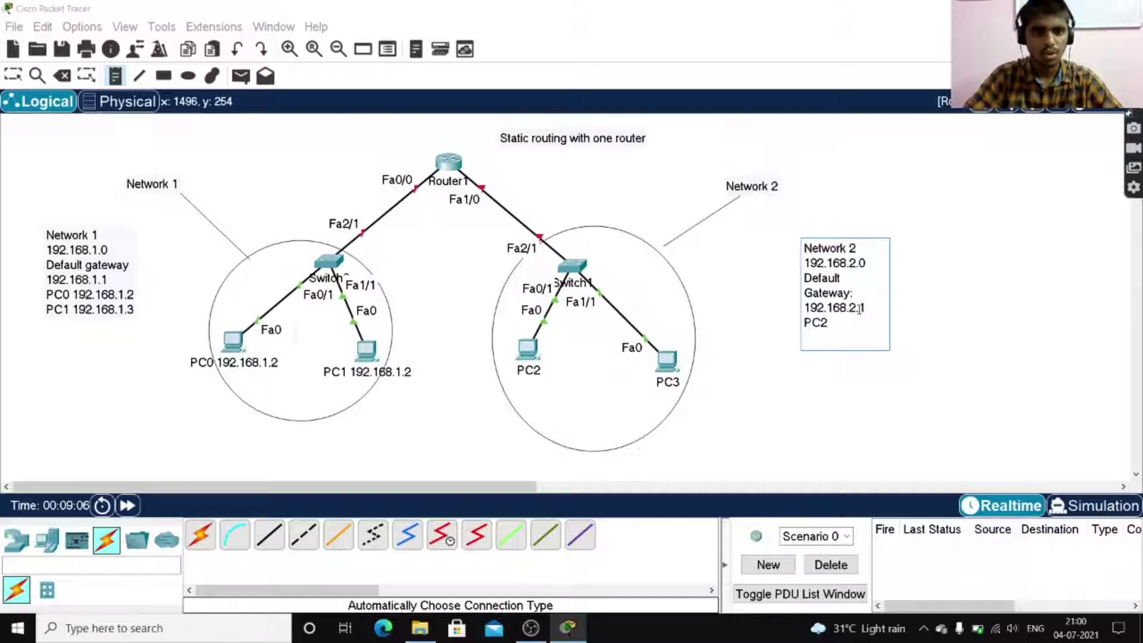
type(" 192.168")
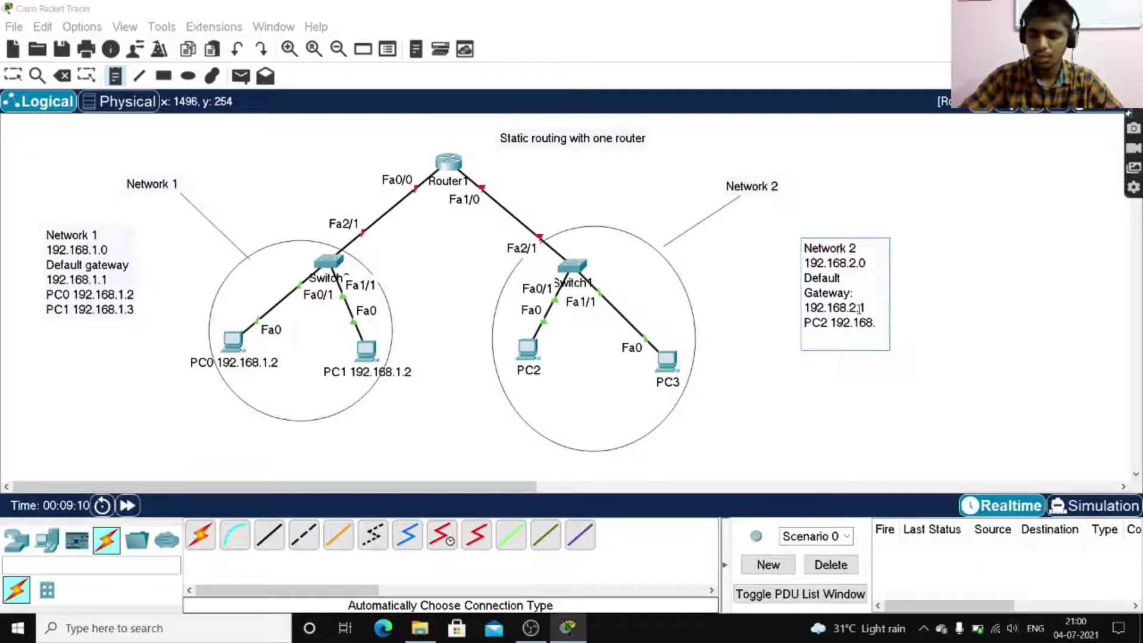
type(".1.")
key("BackSpace")
key("BackSpace")
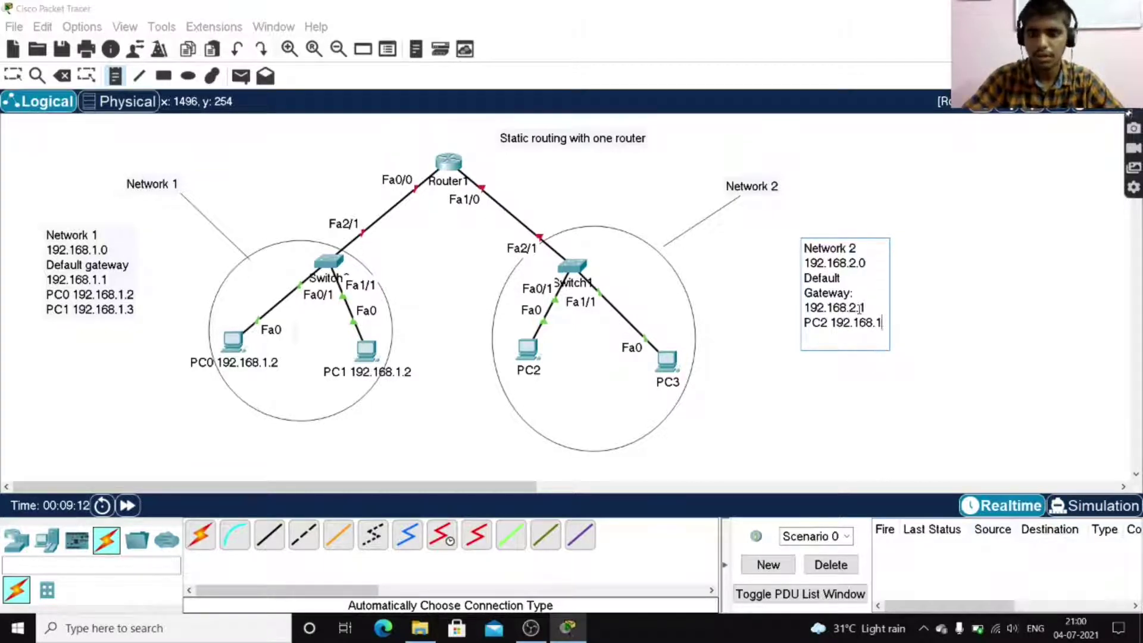
type("2.2")
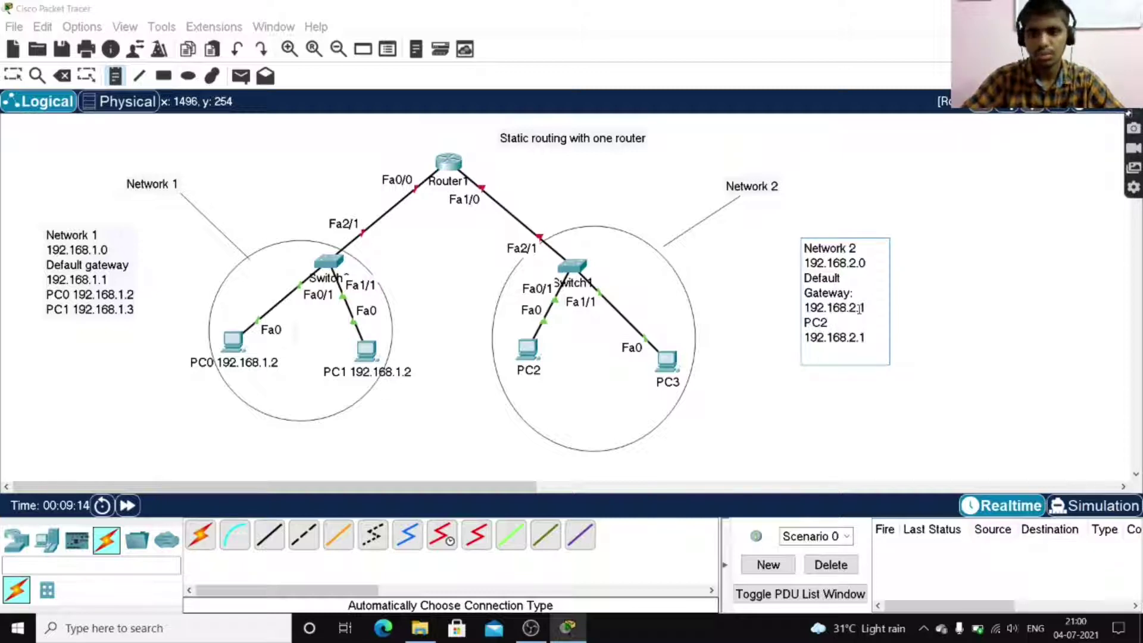
Add PC3 with its address 192.168.2.3 as the last entry of the Network 2 note and finish the note.
key("Return")
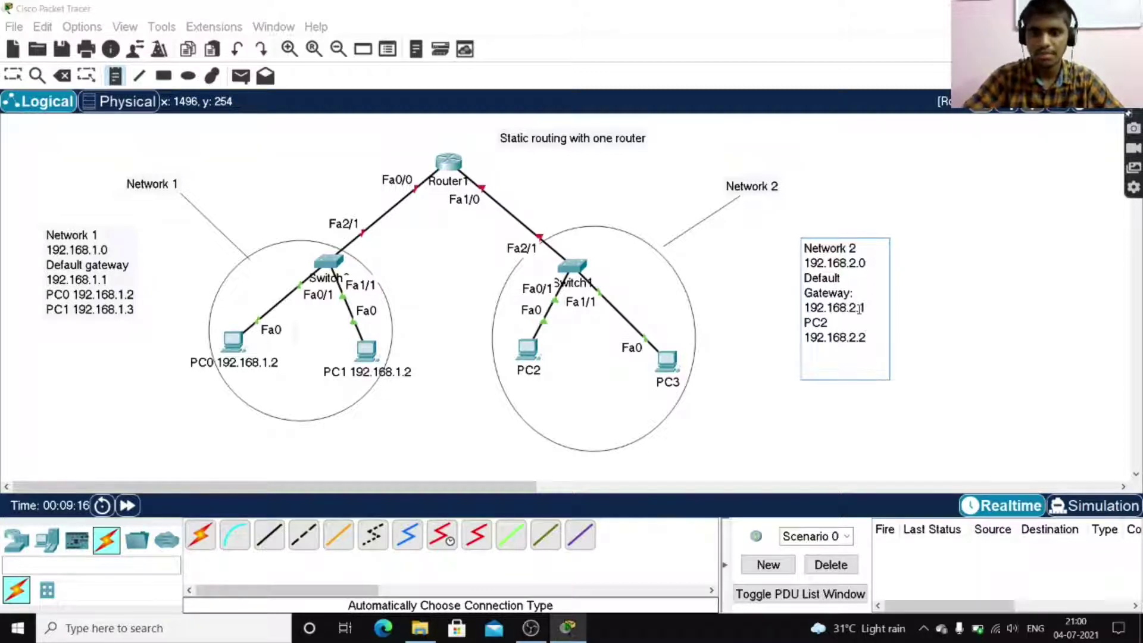
type("Pc3")
key("BackSpace")
key("BackSpace")
type("C3")
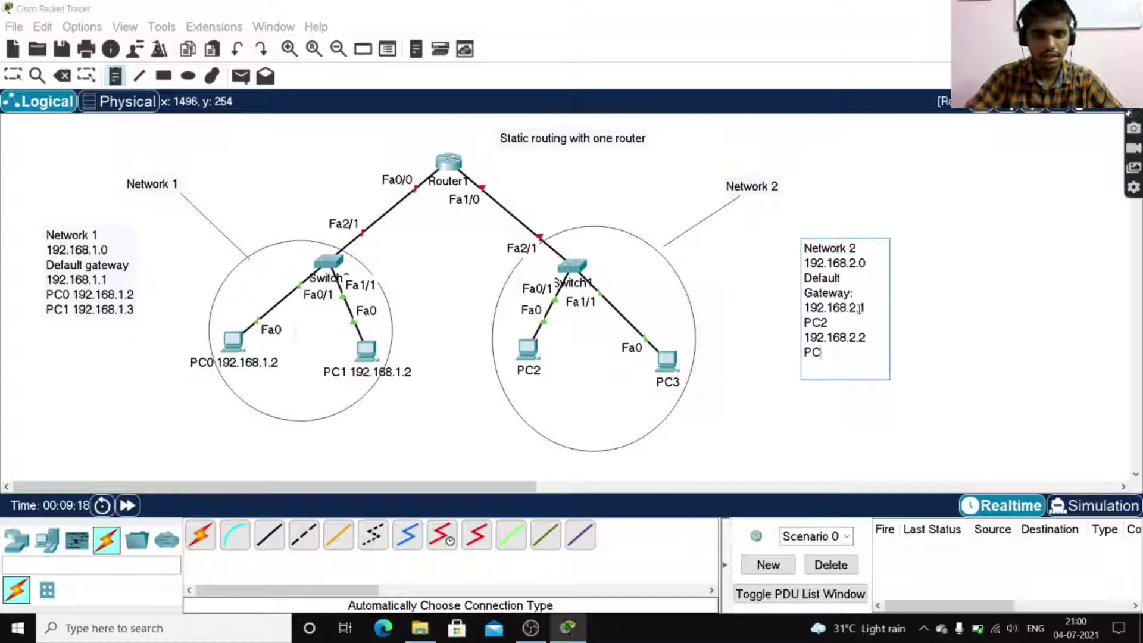
key("Return")
type("192.168.2.3")
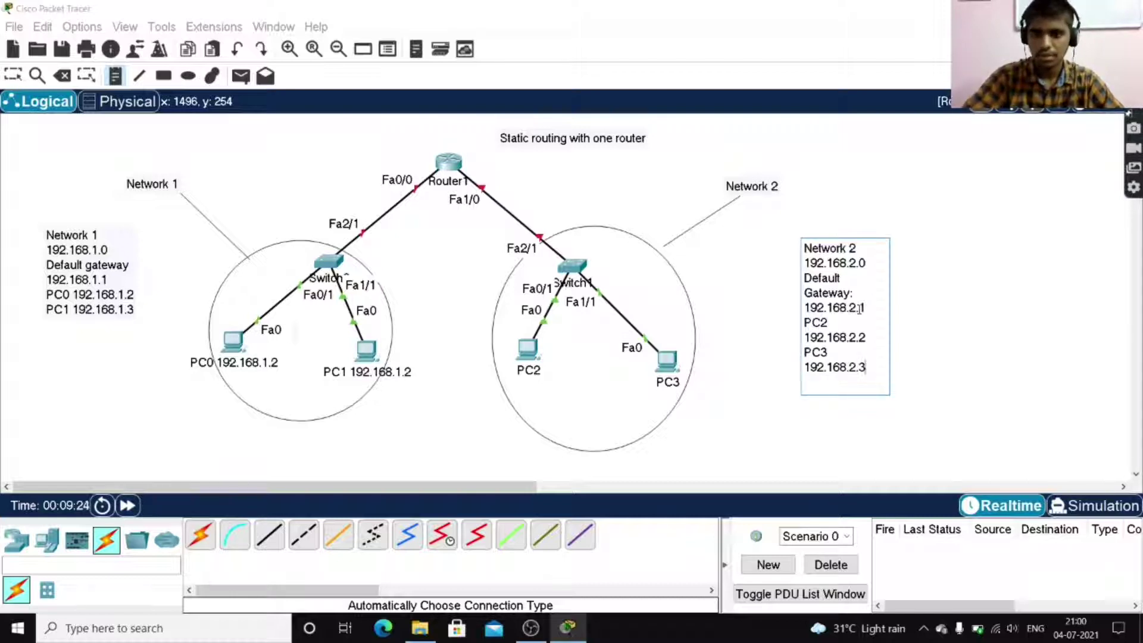
key("Return")
key("Escape")
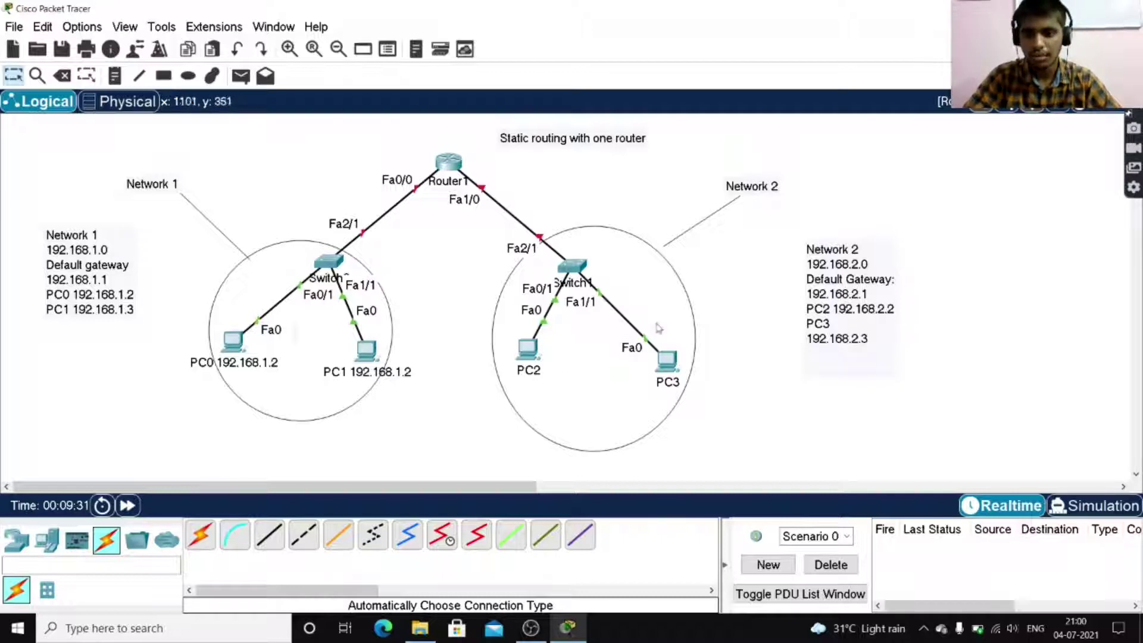
Shift PC2 slightly and append 192.168.2.2 to its label and 192.168.2.3 to PC3's label, copying both addresses from the Network 2 note.
mouse_move(543, 371)
left_mouse_down()
mouse_move(500, 374)
mouse_move(536, 369)
left_mouse_up()
double_click(872, 309)
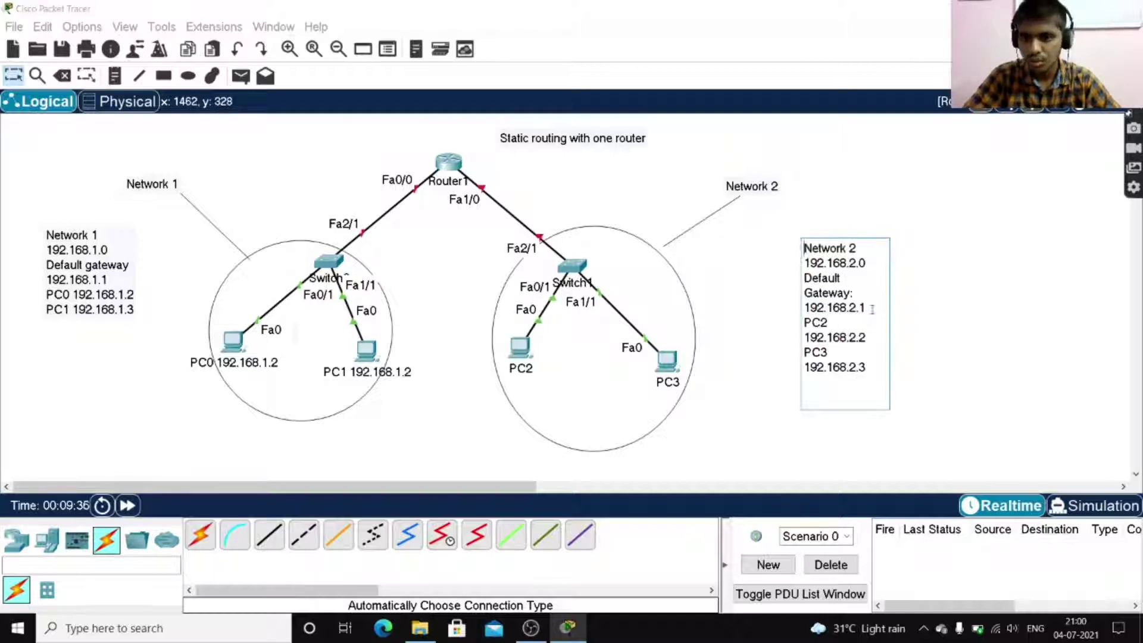
left_click_drag(867, 337, 803, 337)
key("ctrl+c")
left_click(520, 368)
key("ctrl+v")
double_click(873, 367)
left_click_drag(867, 367, 654, 392)
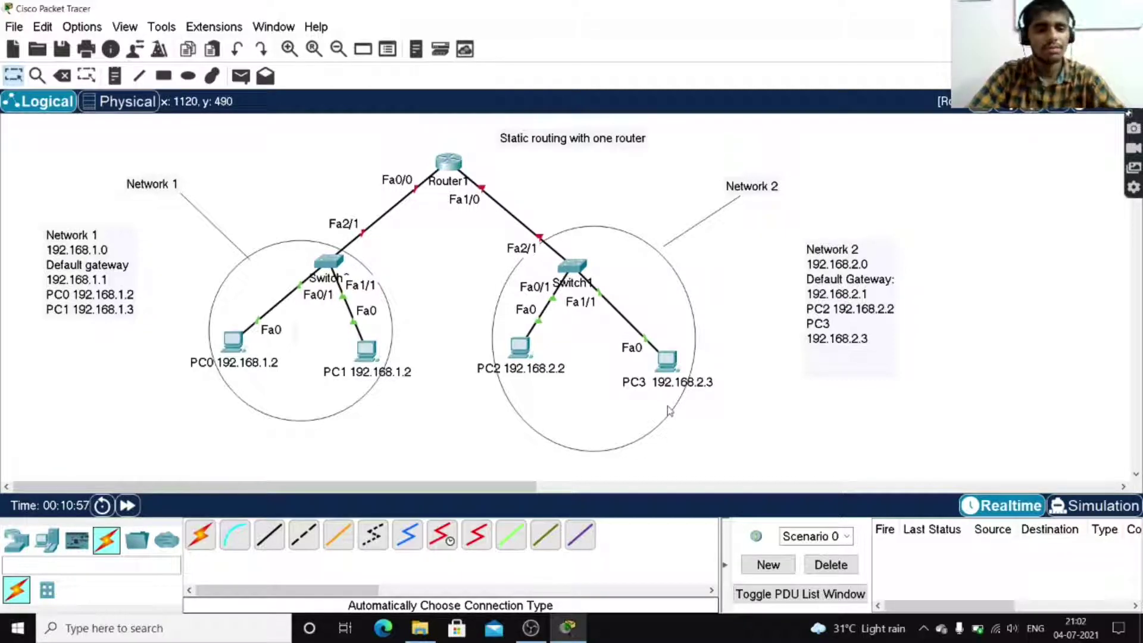
Give PC0's FastEthernet0 interface the static IPv4 address 192.168.1.2 with subnet mask 255.255.255.0.
left_click(231, 343)
left_click(462, 114)
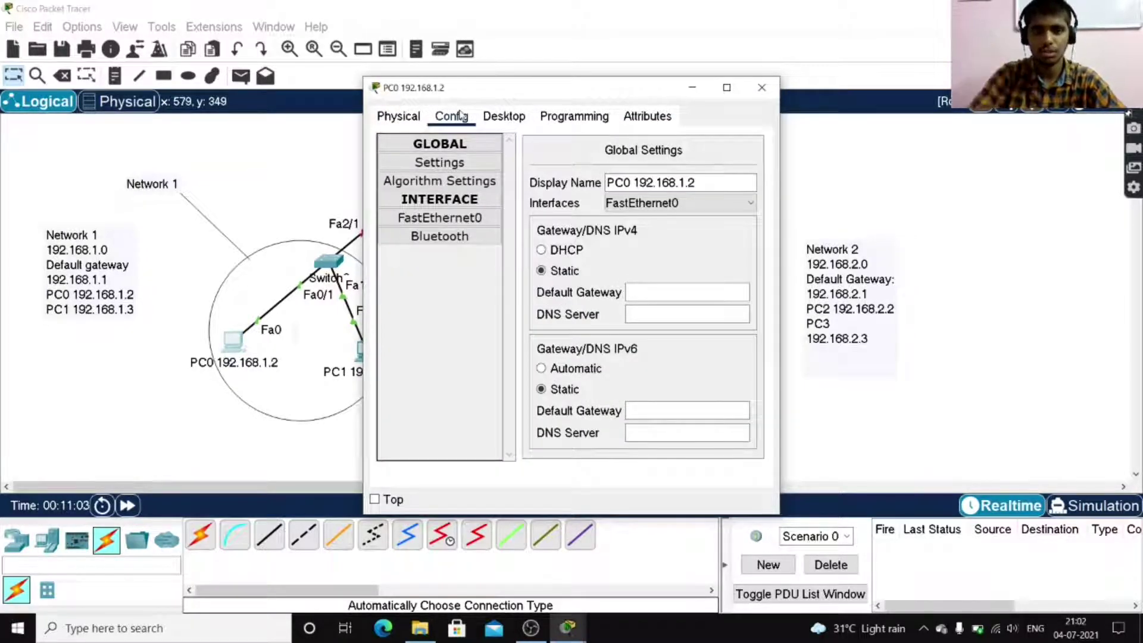
left_click(456, 219)
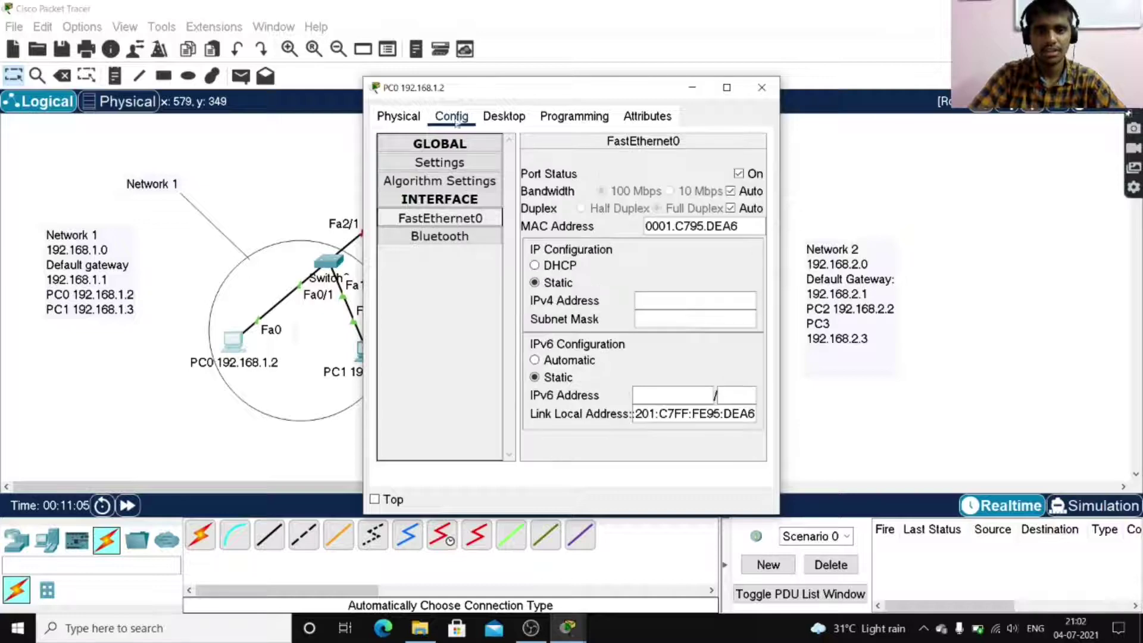
left_click_drag(435, 79, 543, 92)
left_click(706, 302)
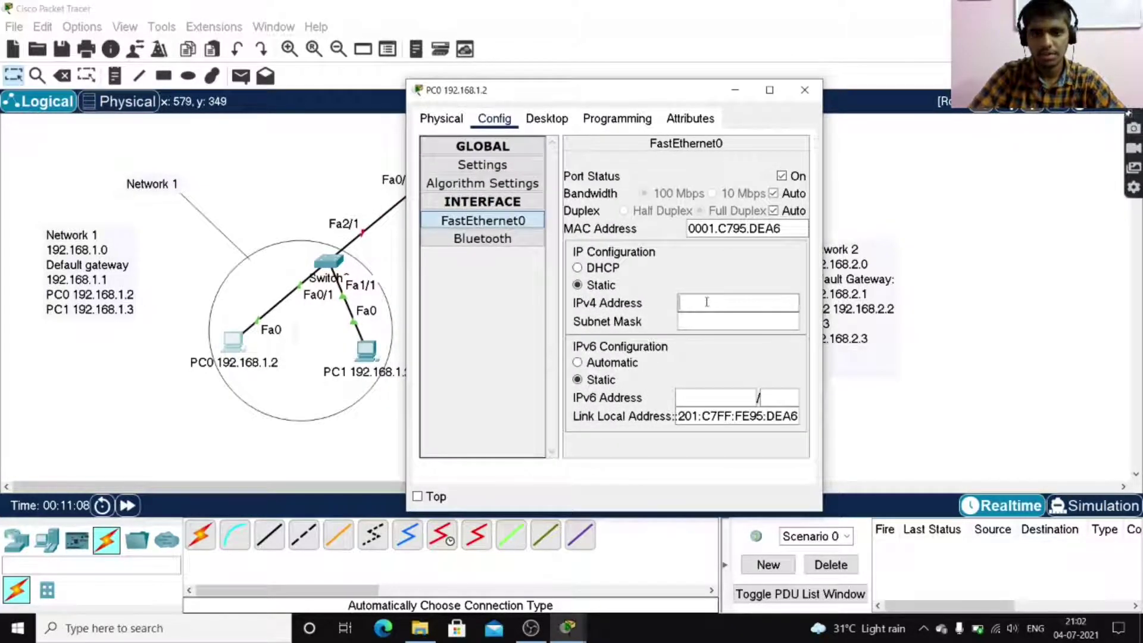
left_click_drag(554, 99, 643, 95)
type("1")
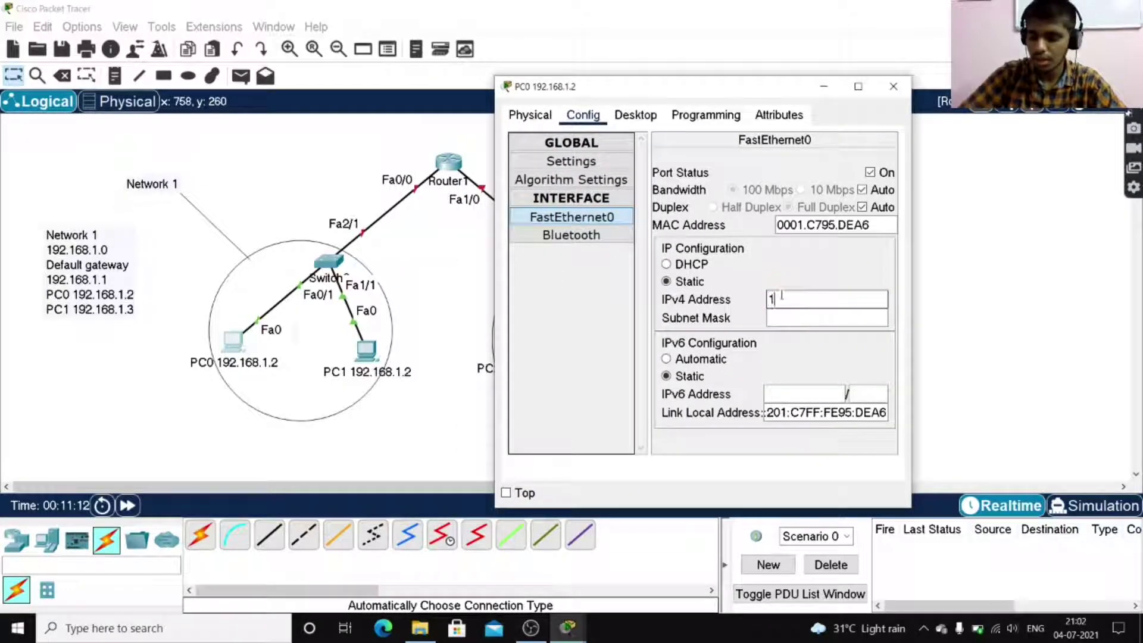
type("92.168.1.2")
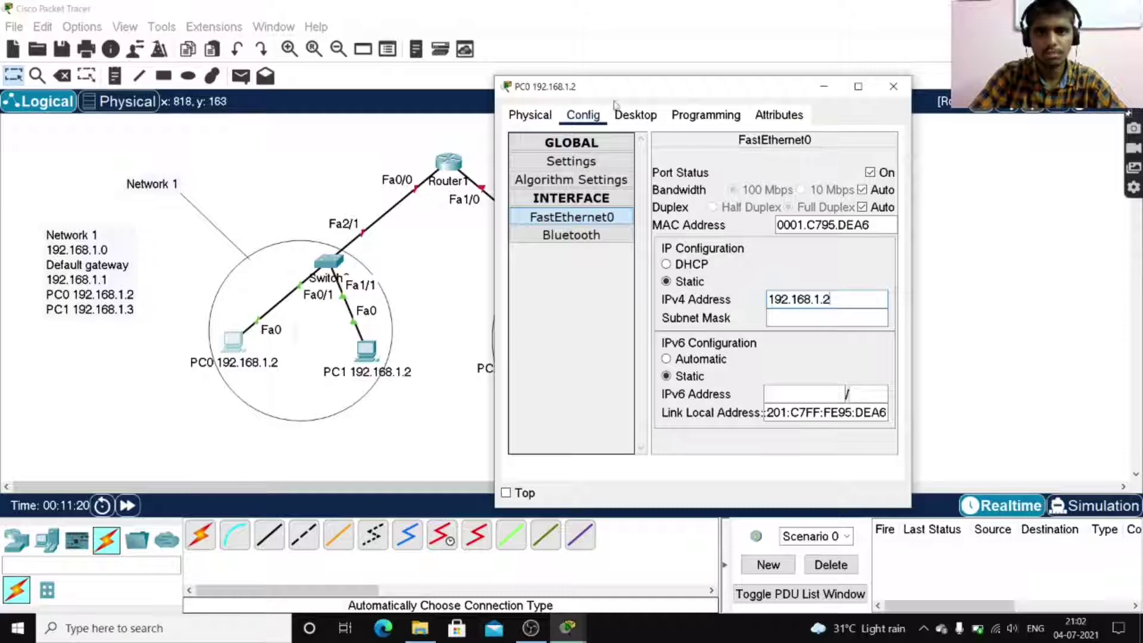
left_click(851, 314)
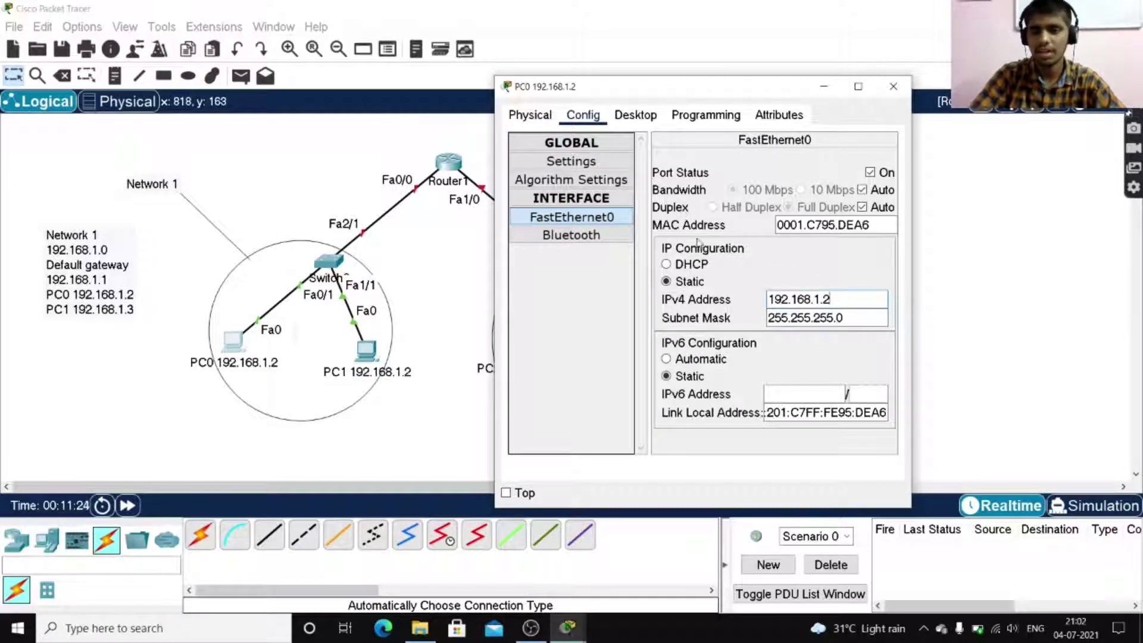
left_click(776, 317)
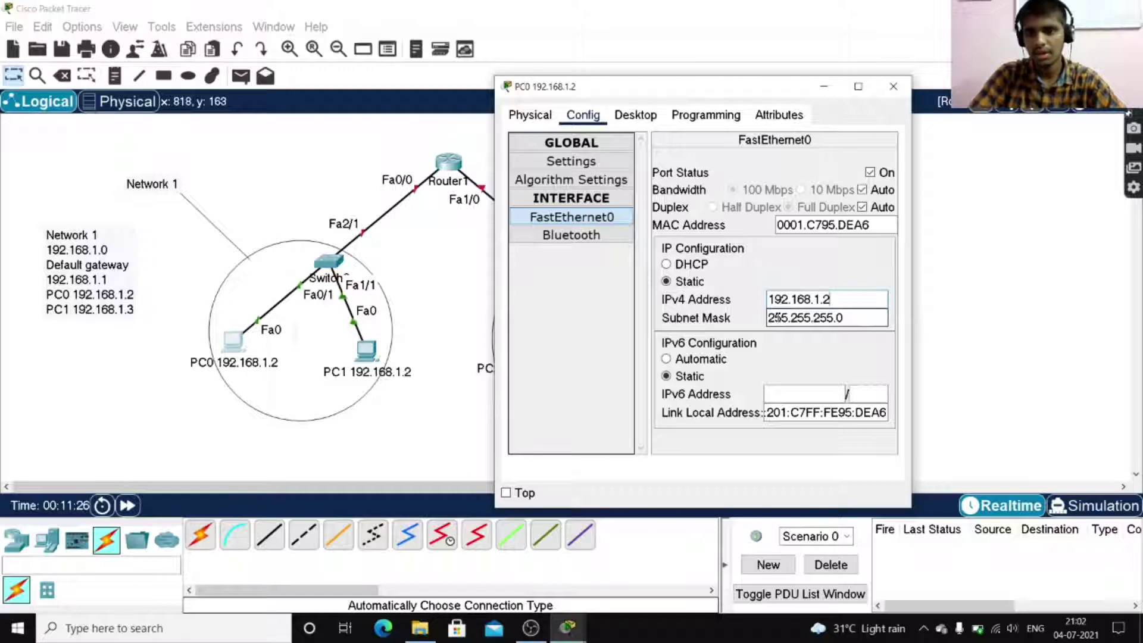
left_click(893, 86)
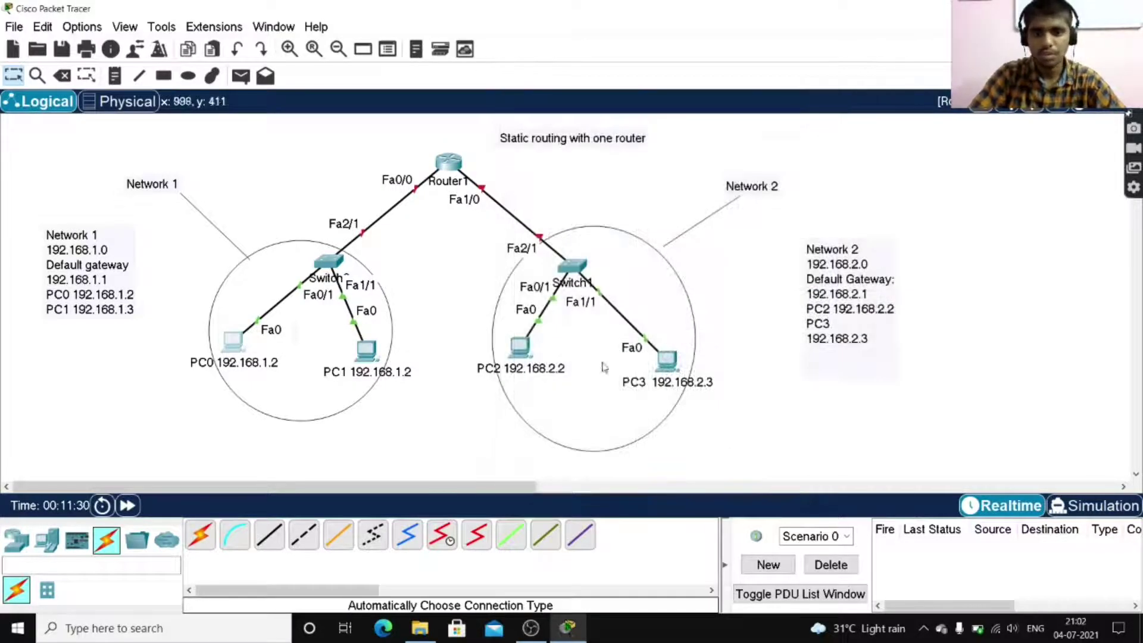
left_click(369, 357)
left_click(451, 116)
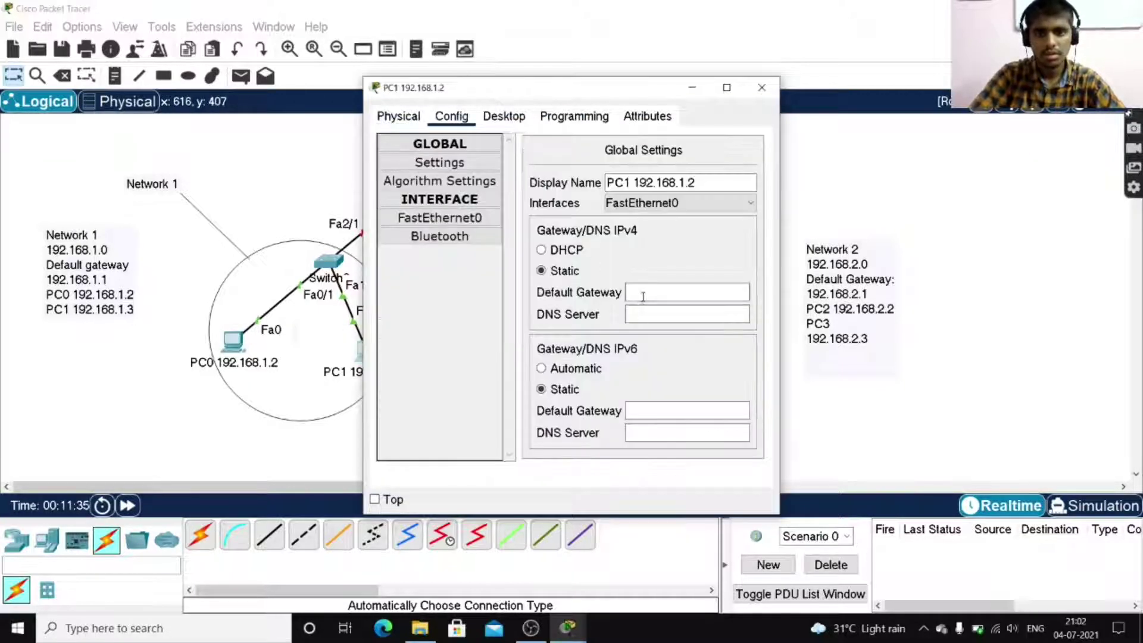
left_click(408, 216)
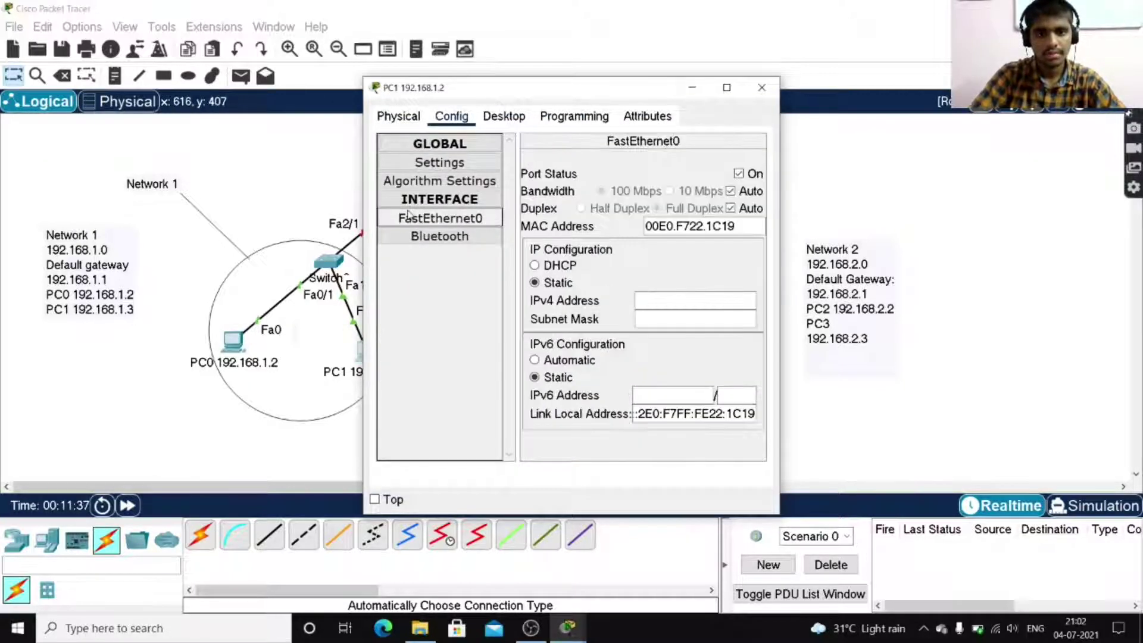
left_click(760, 89)
Set PC0's IPv4 default gateway to 192.168.1.1 in its global settings and close its configuration.
left_click(232, 340)
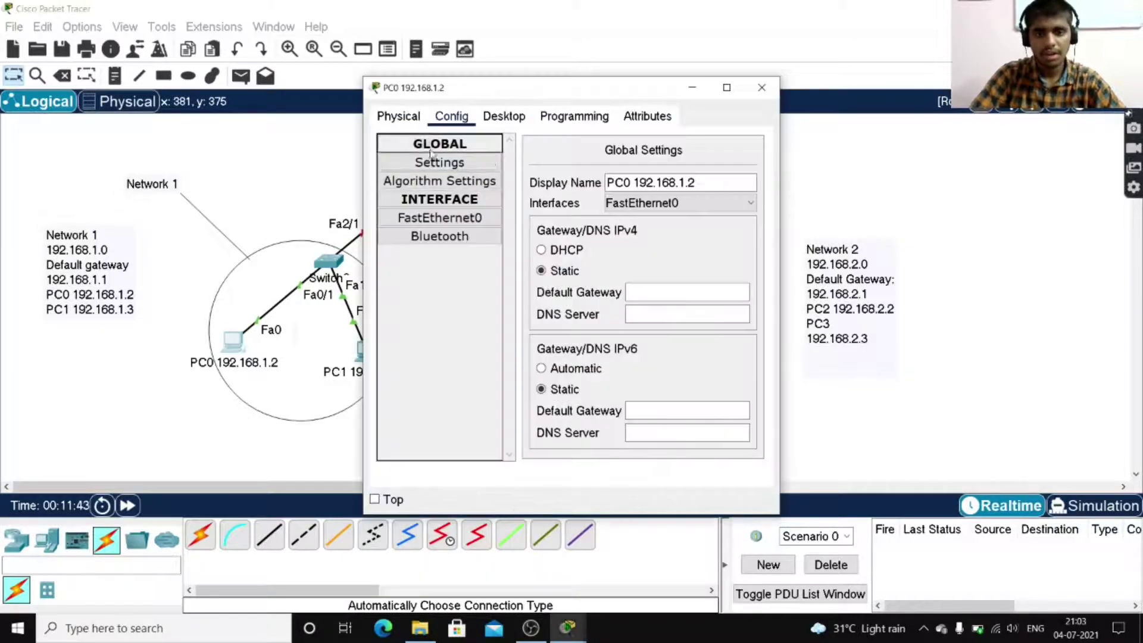
left_click(436, 169)
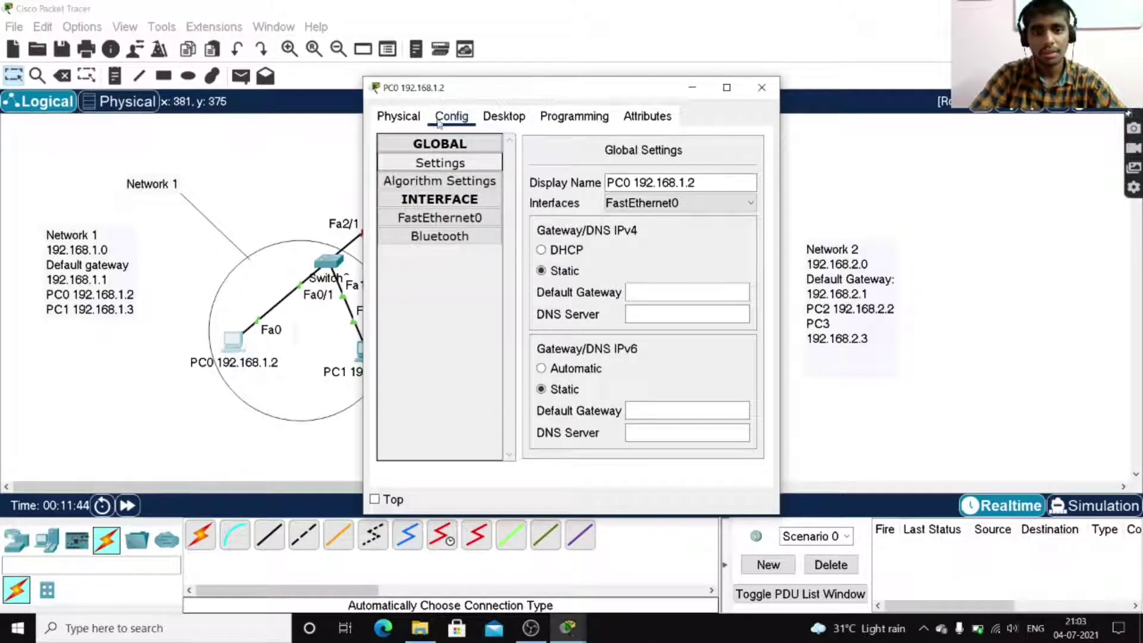
left_click(441, 150)
left_click(440, 148)
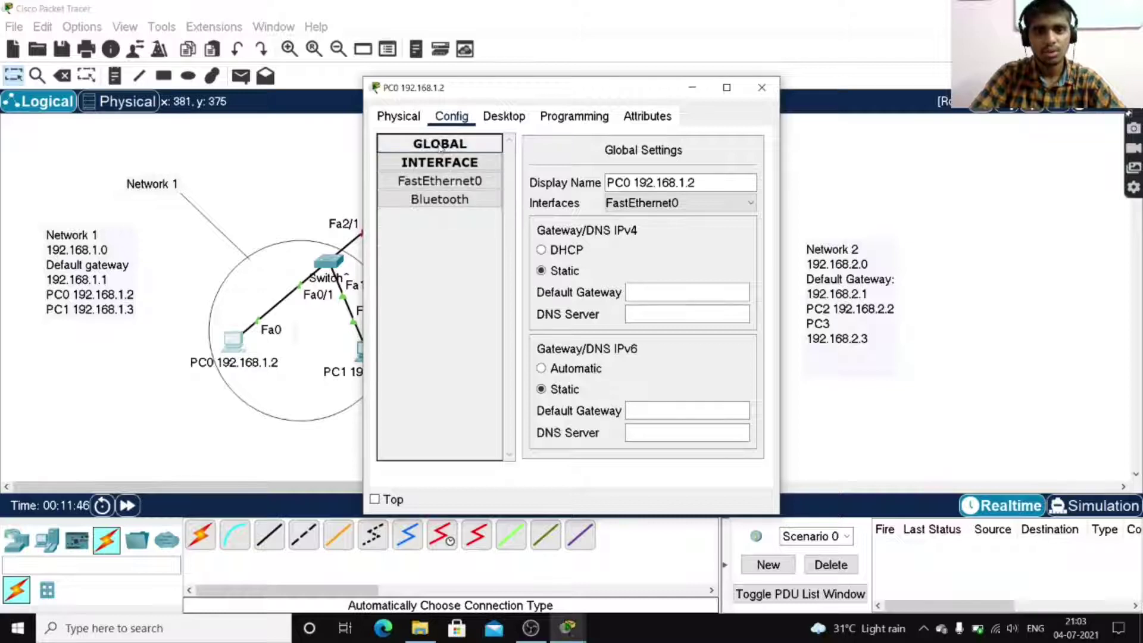
left_click(450, 147)
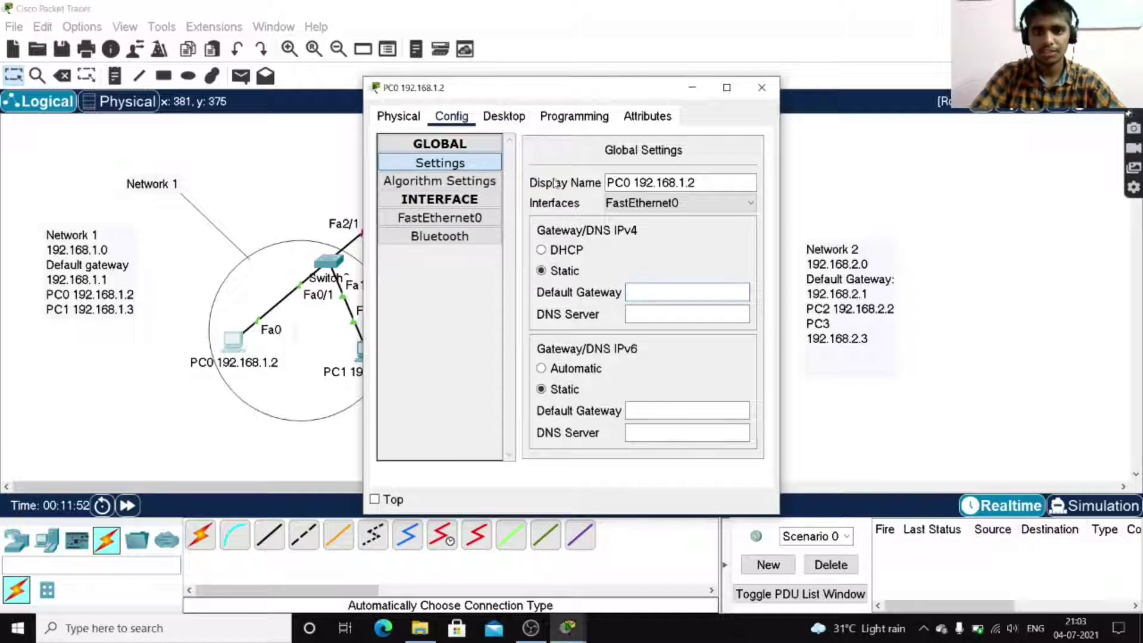
left_click_drag(454, 92, 475, 91)
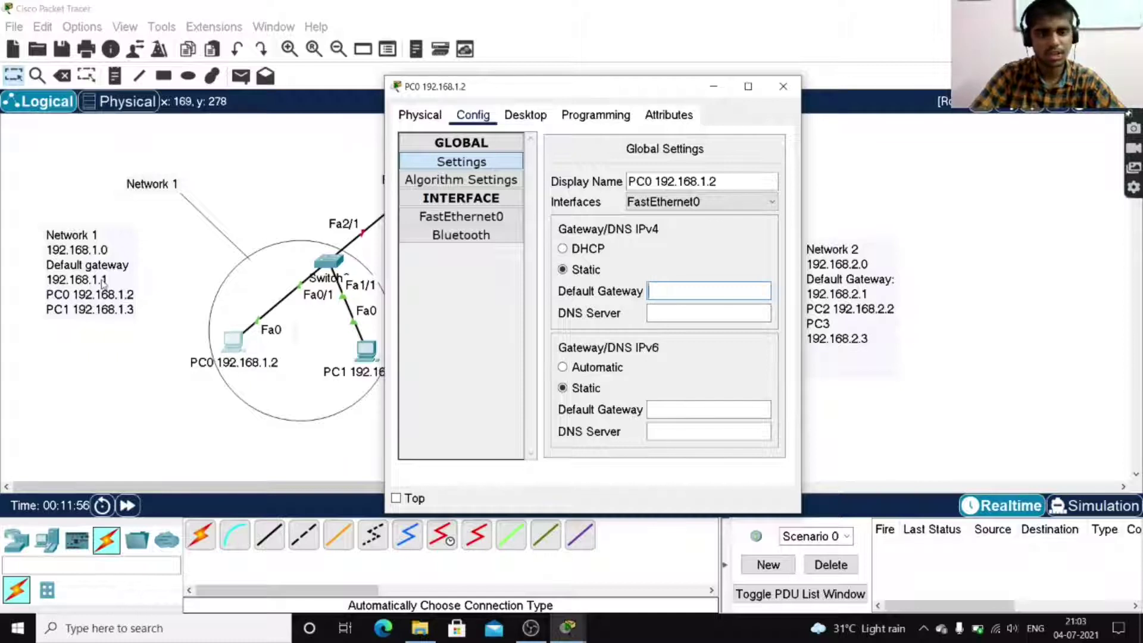
type("19")
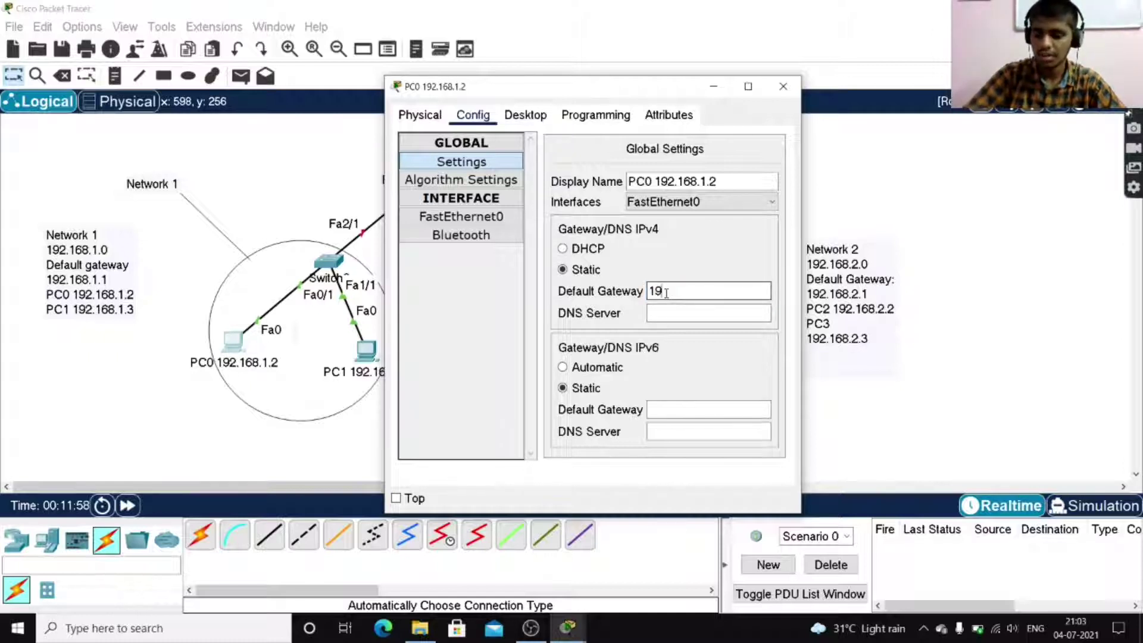
type("2.168.1.1")
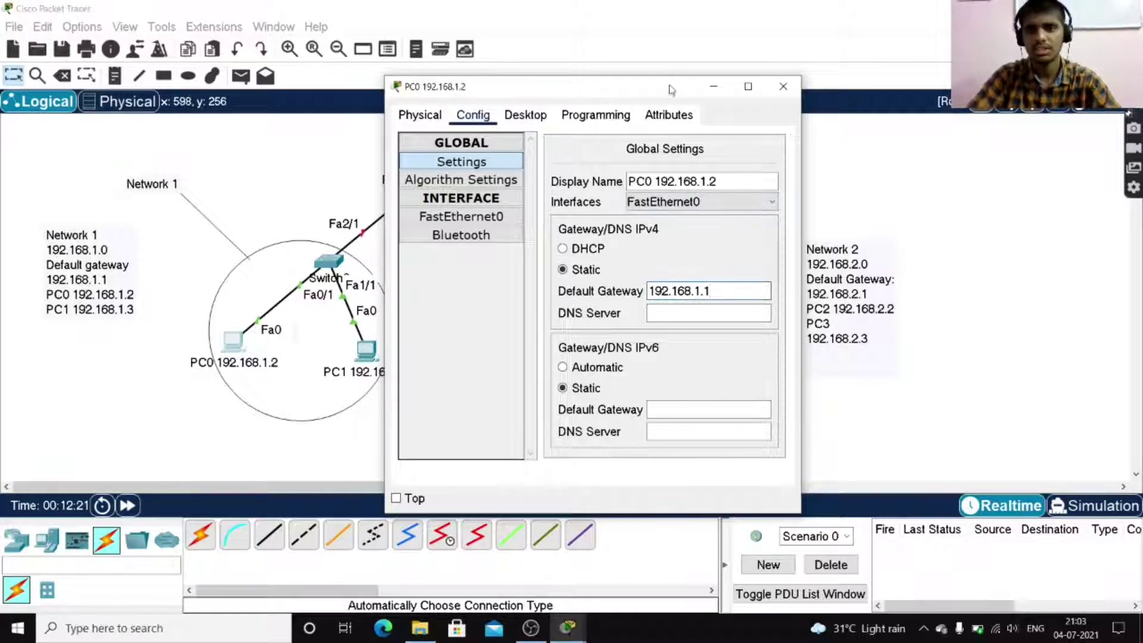
left_click_drag(670, 90, 529, 100)
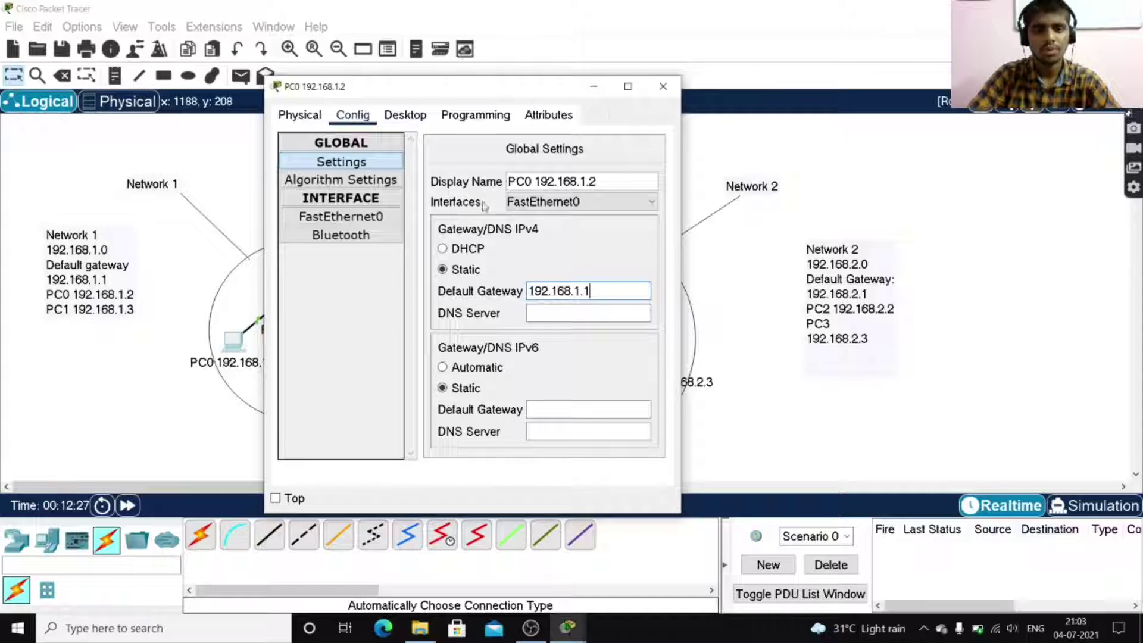
left_click(665, 88)
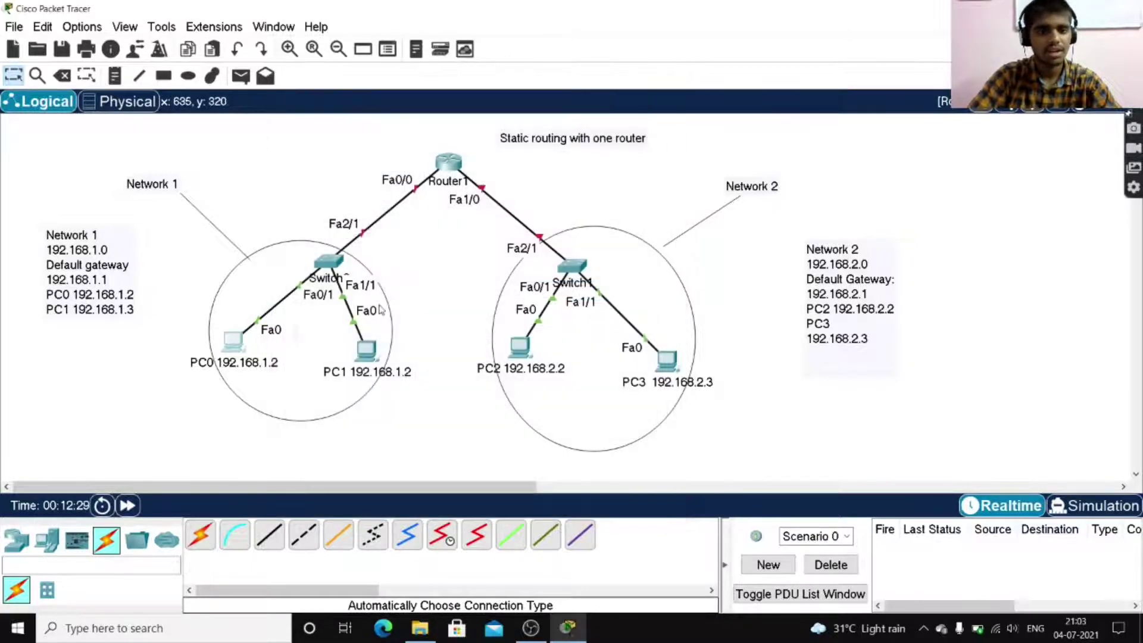
Set PC1's IPv4 default gateway to 192.168.1.1 in its global settings.
left_click(365, 361)
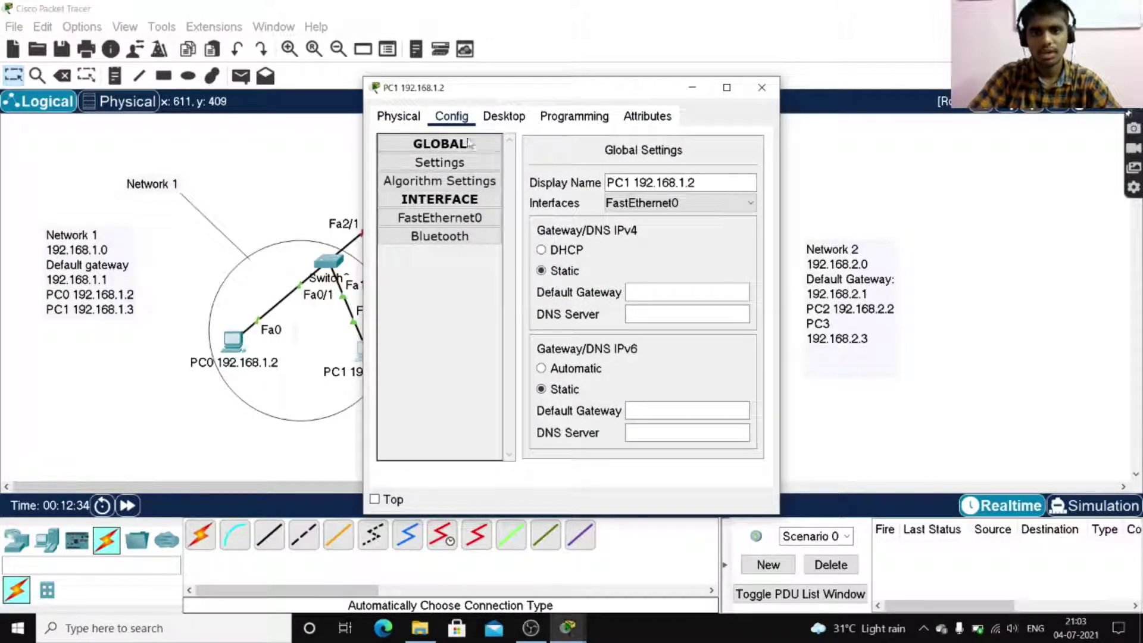
left_click(658, 291)
left_click_drag(519, 96, 606, 83)
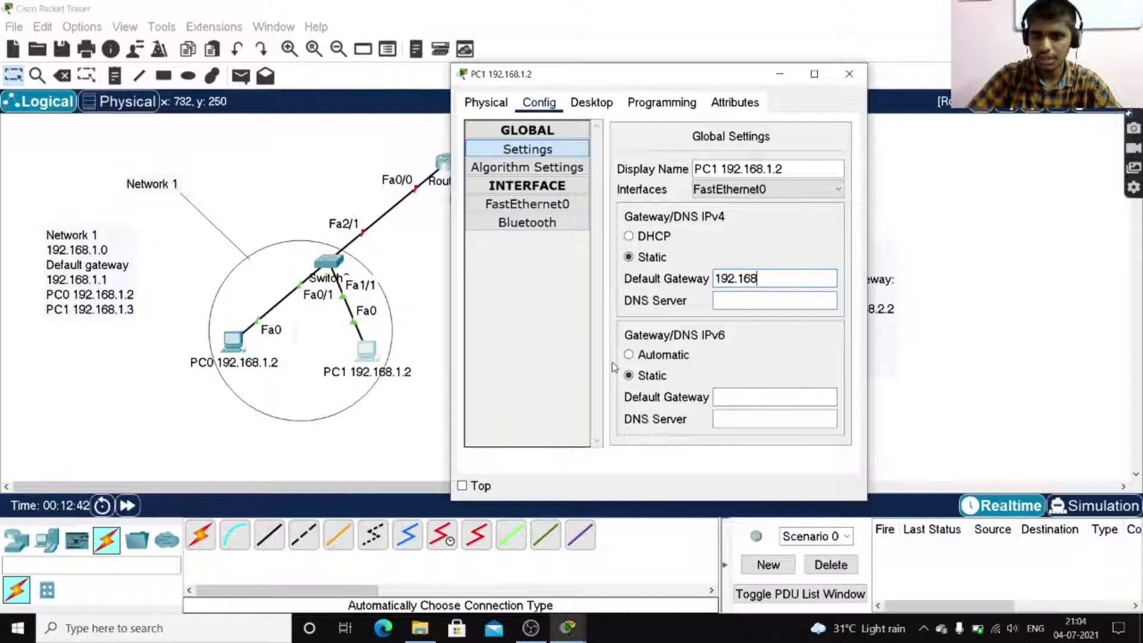
type("192.168")
key("Return")
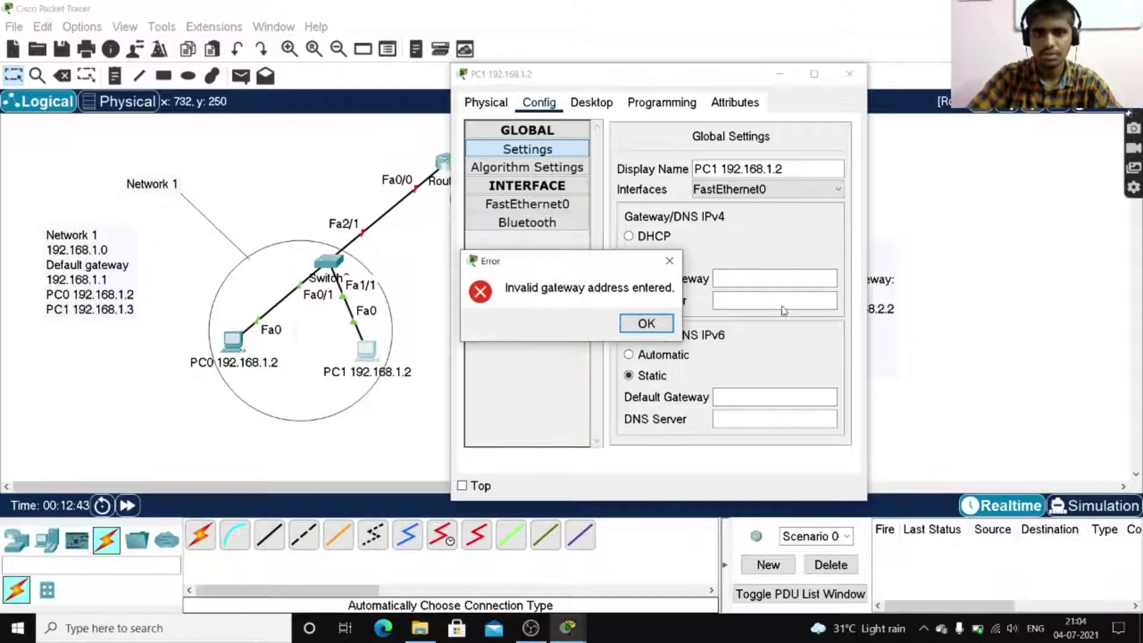
left_click(646, 323)
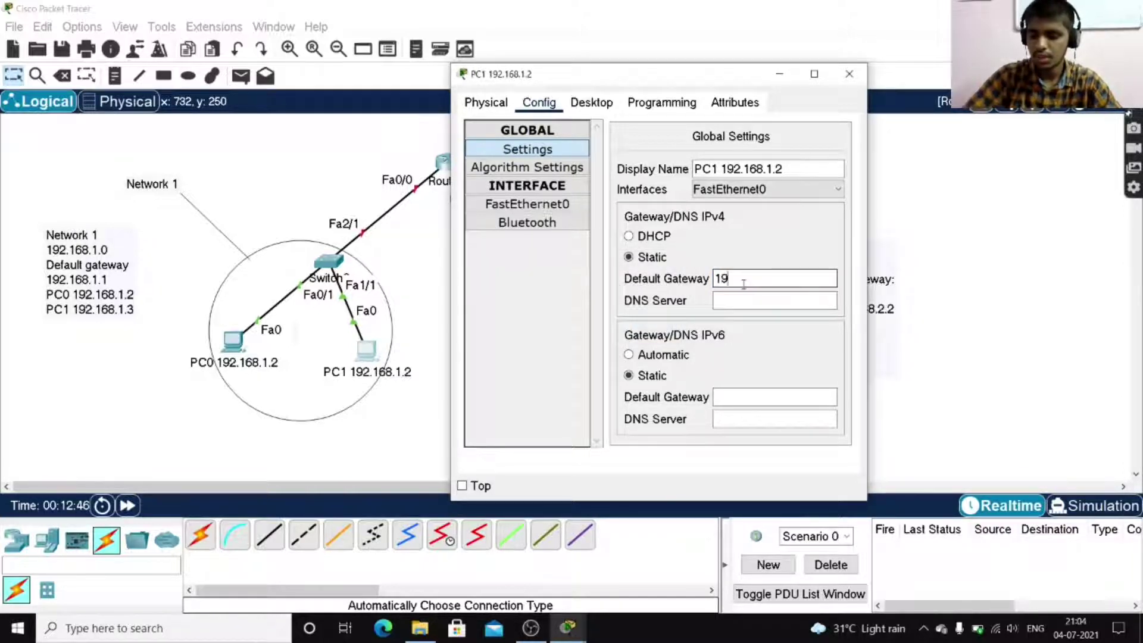
type("192.168.1.")
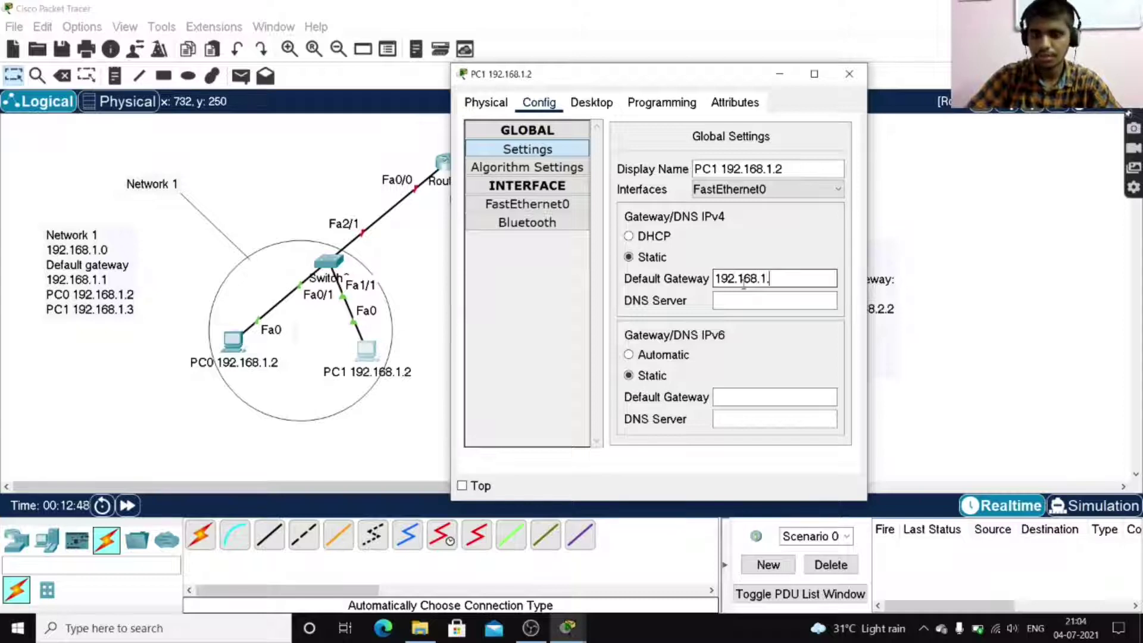
type("1")
Give PC1's FastEthernet0 the static IPv4 address 192.168.1.3 with subnet mask 255.255.255.0, reusing the copied gateway address, and close its configuration.
double_click(784, 279)
key("ctrl+c")
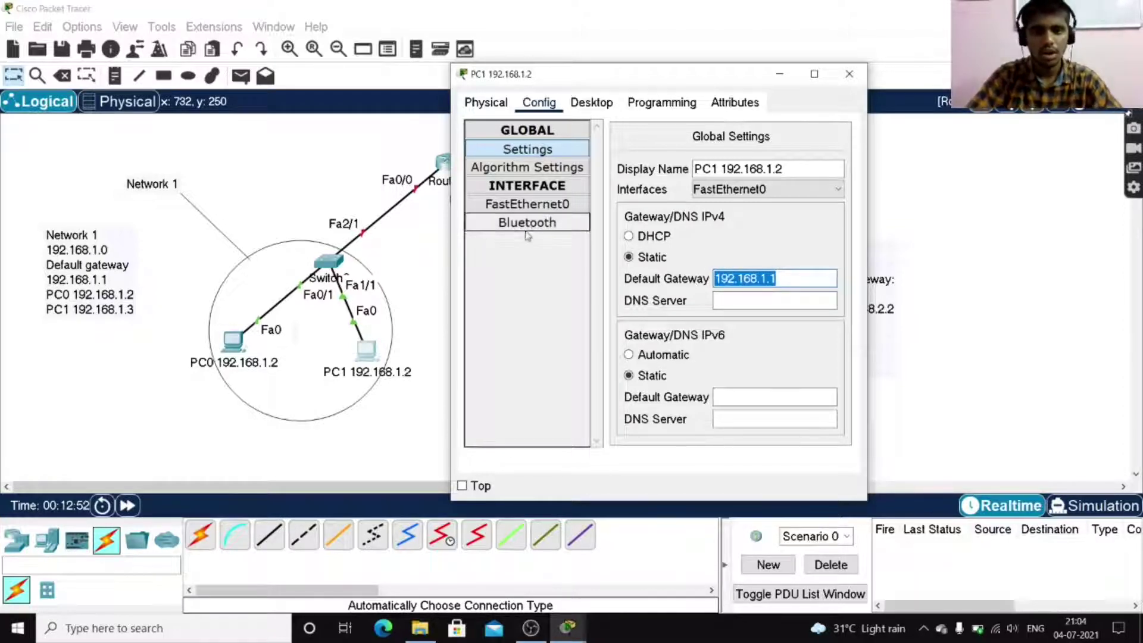
left_click(527, 205)
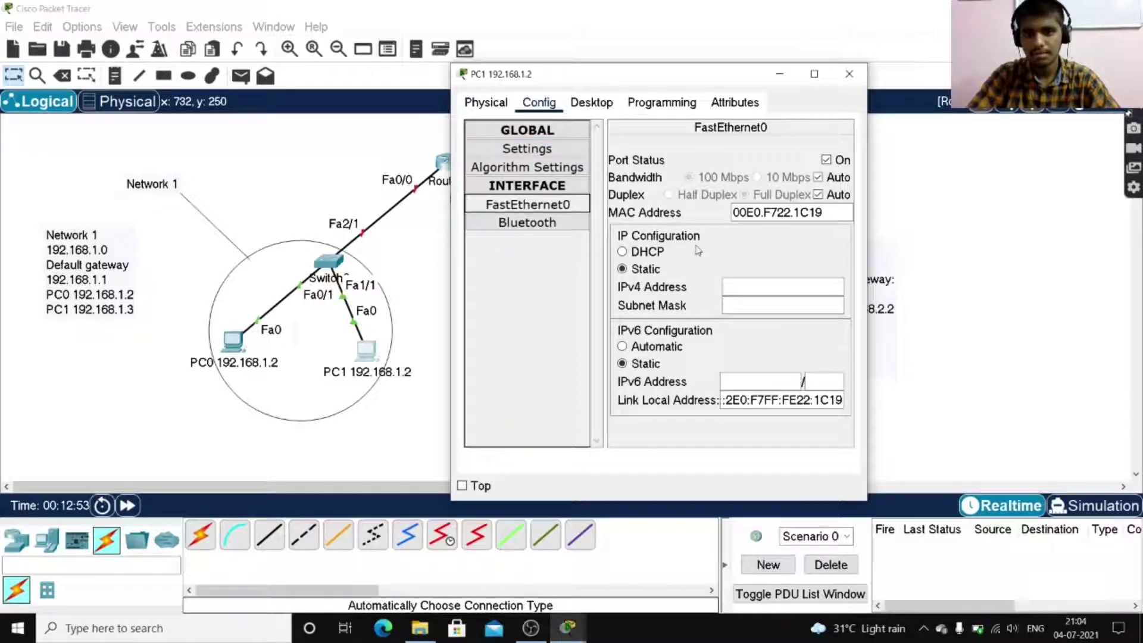
left_click(739, 290)
key("ctrl+v")
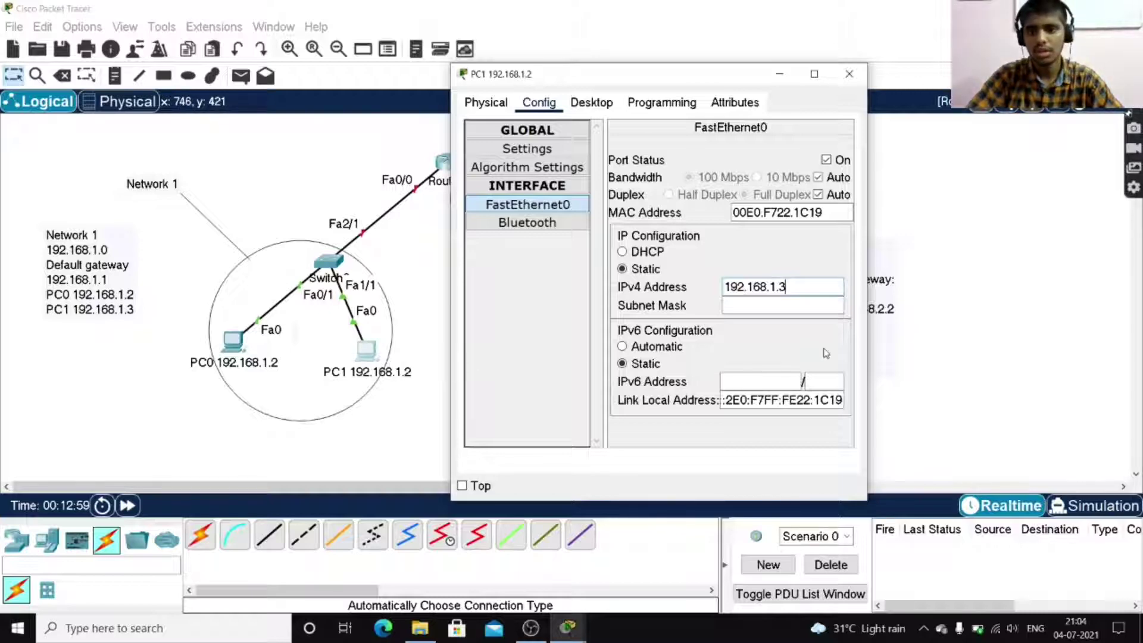
key("Tab")
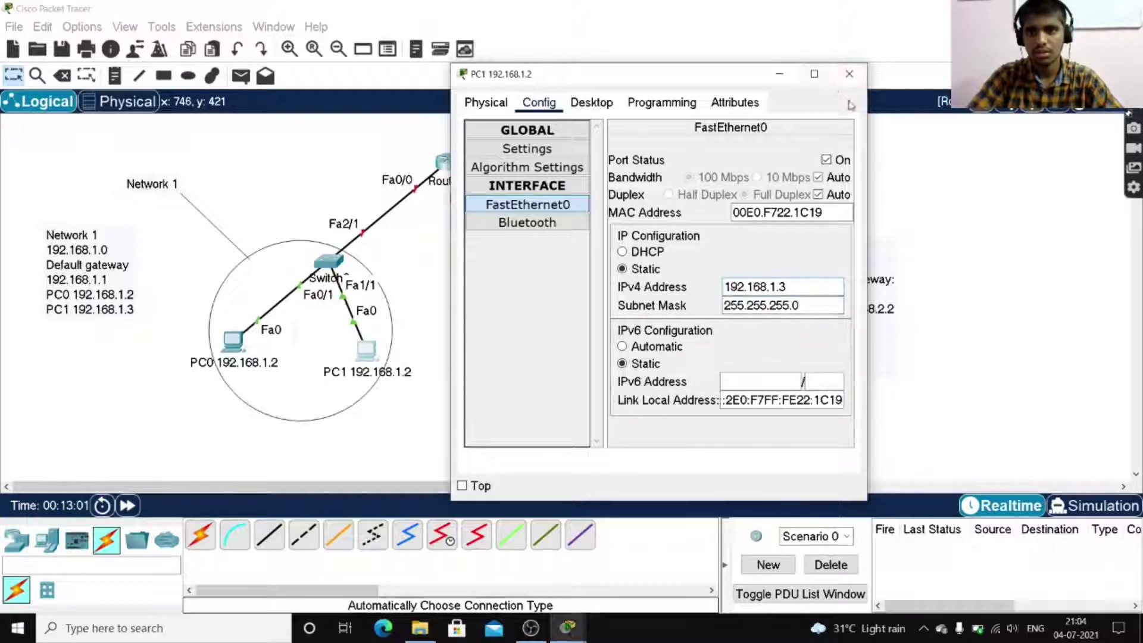
left_click(849, 74)
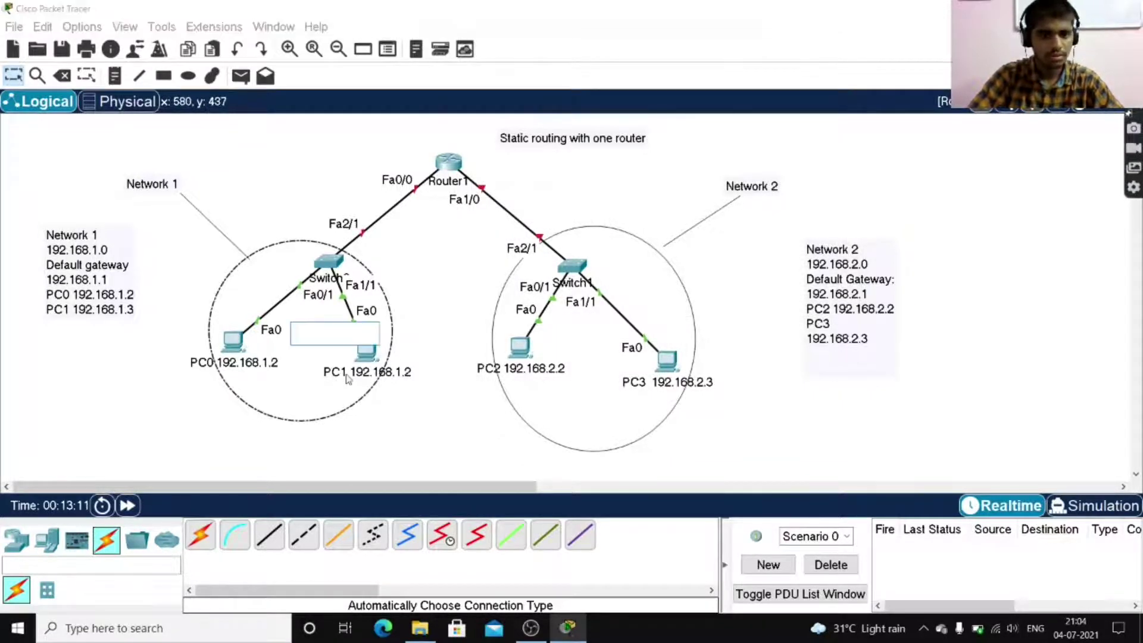
Correct PC1's display name to PC1 192.168.1.3, check its settings and close its configuration.
left_click(366, 350)
left_click(702, 182)
key("BackSpace")
type("3")
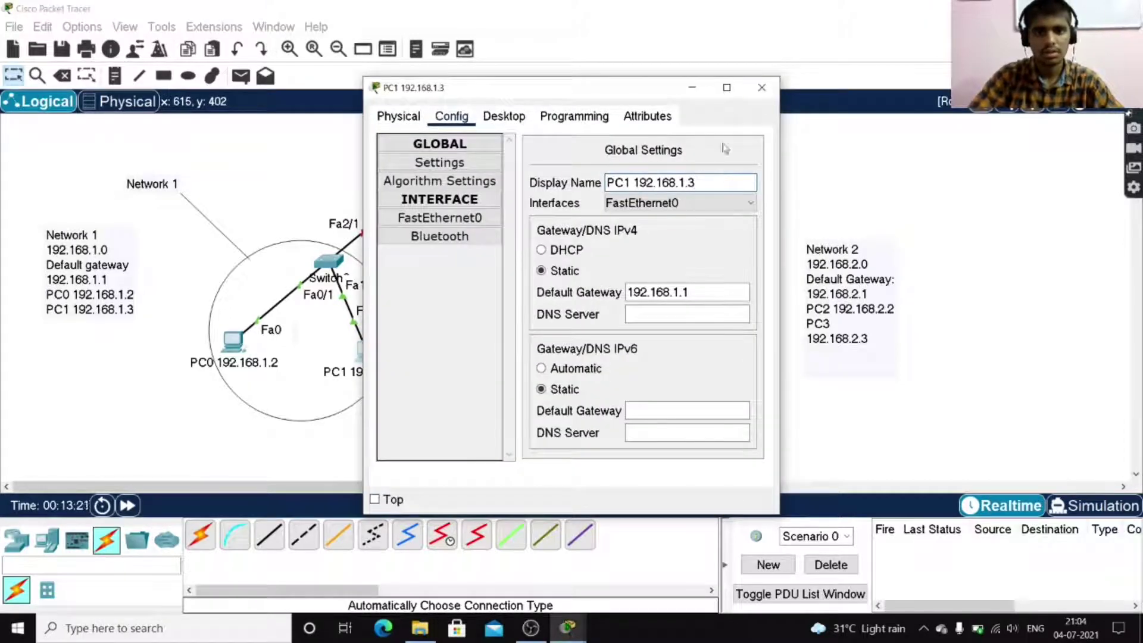
left_click(439, 218)
left_click(440, 163)
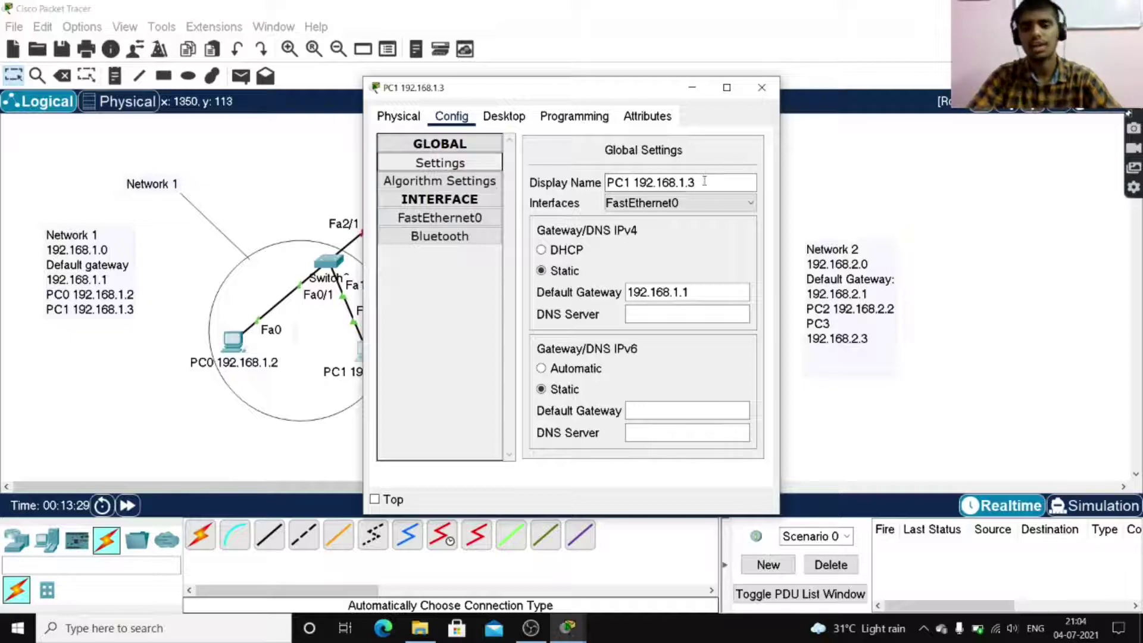
left_click(761, 87)
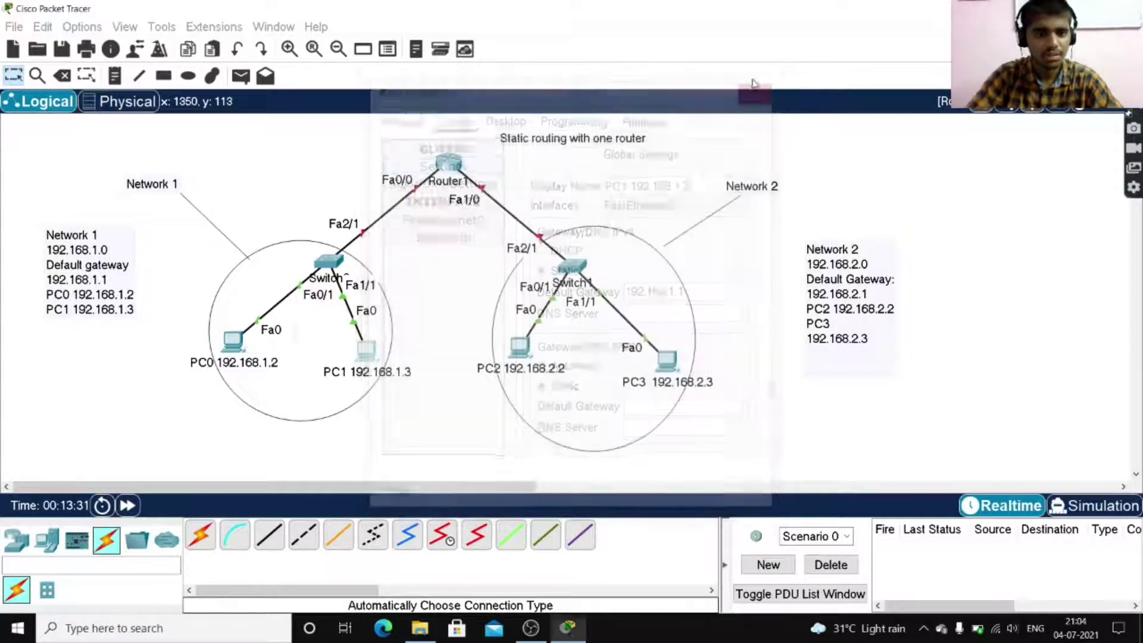
Set PC2's IPv4 default gateway to 192.168.2.1 in its global settings.
left_click(518, 350)
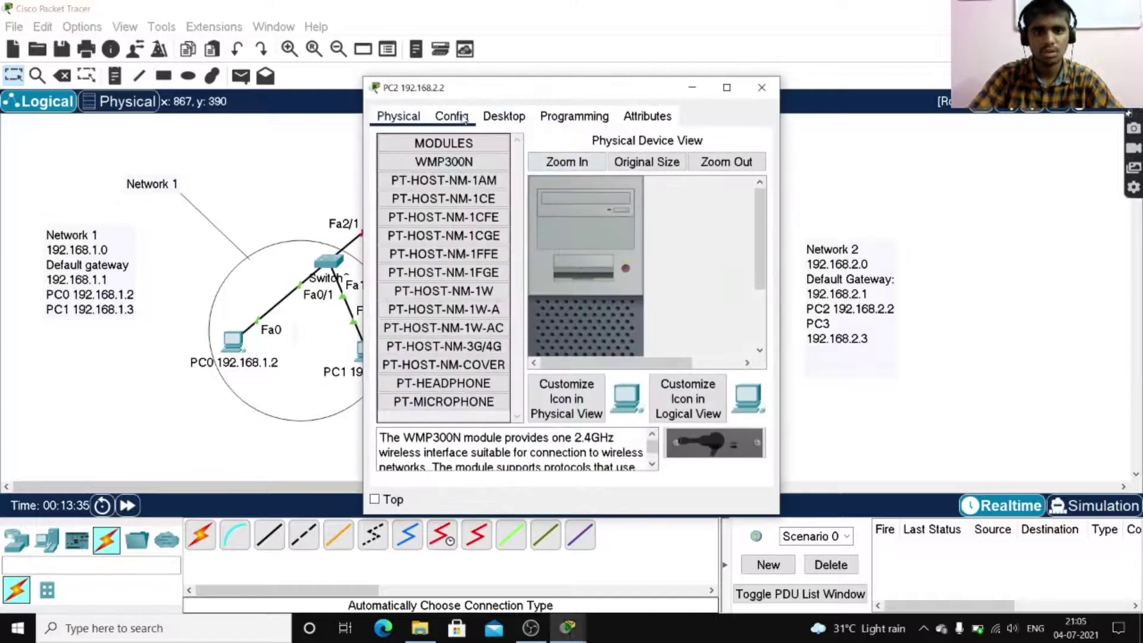
left_click(464, 117)
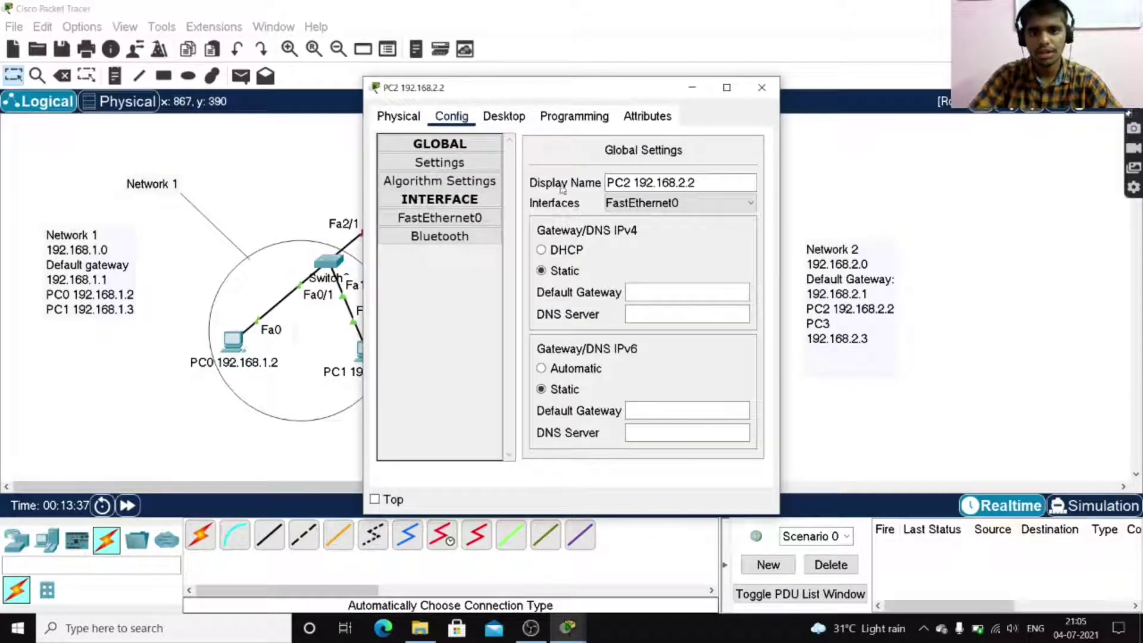
left_click(659, 294)
type("192.168.1.1")
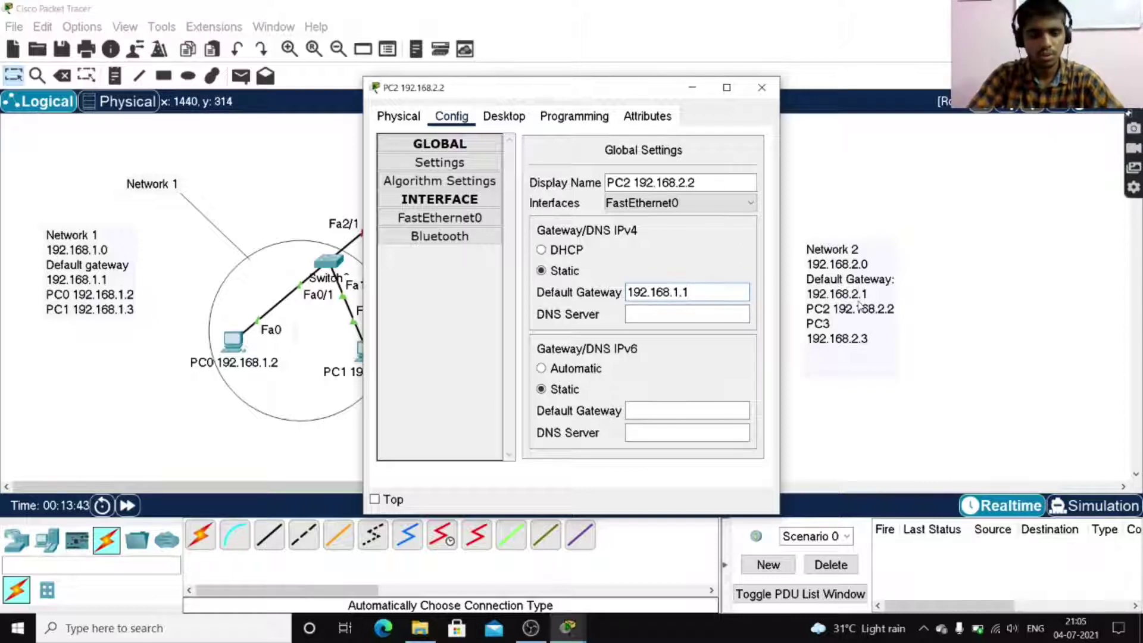
key("BackSpace")
key("BackSpace")
key("BackSpace")
type("2.1")
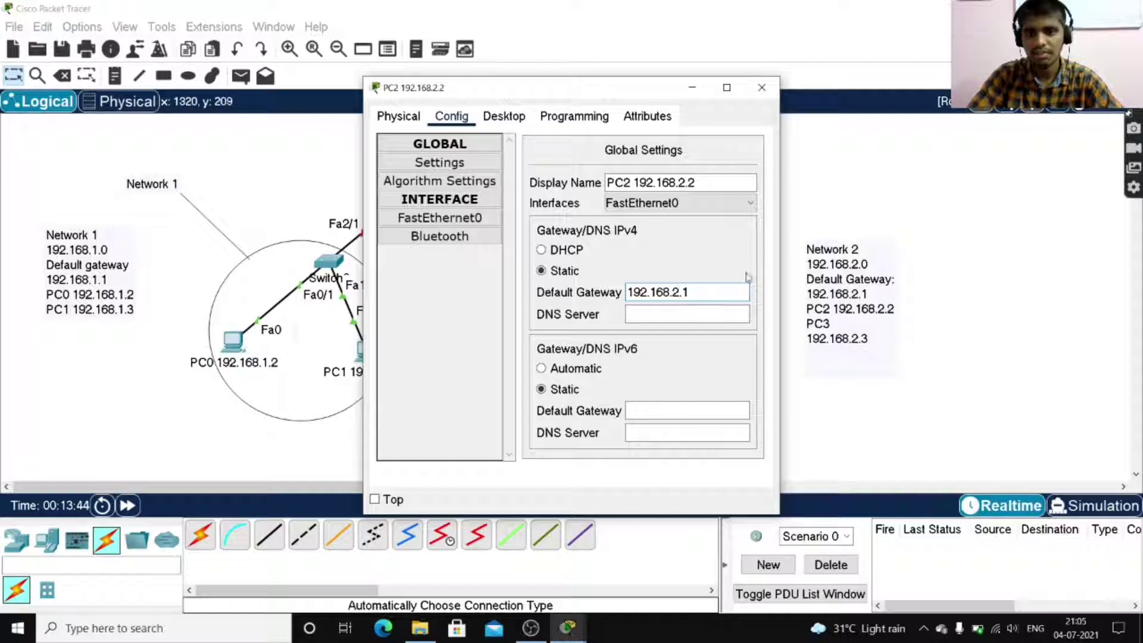
Give PC2's FastEthernet0 the static IPv4 address 192.168.2.2 with subnet mask 255.255.255.0, reusing the copied gateway address, and close its configuration.
left_click_drag(691, 291, 614, 296)
key("ctrl+c")
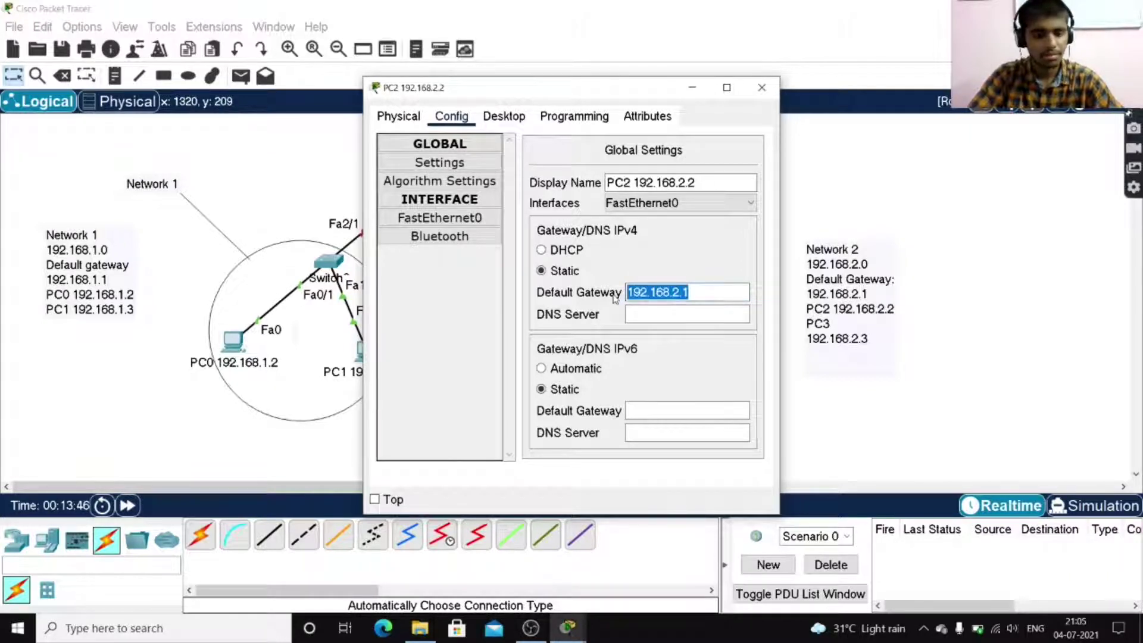
left_click(440, 218)
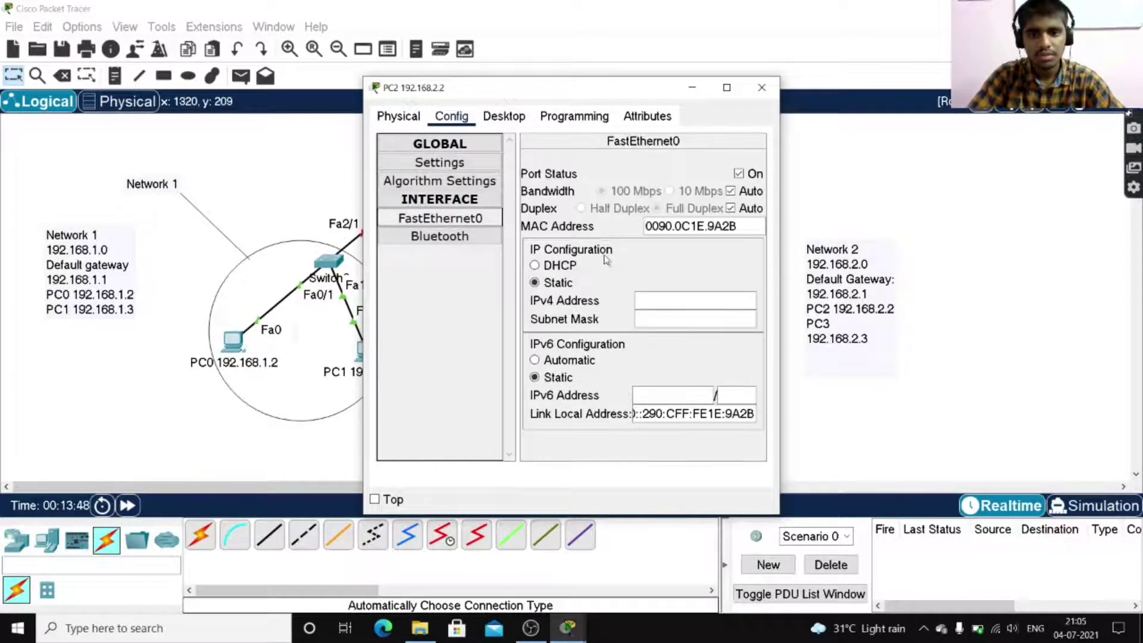
left_click(660, 301)
key("ctrl+v")
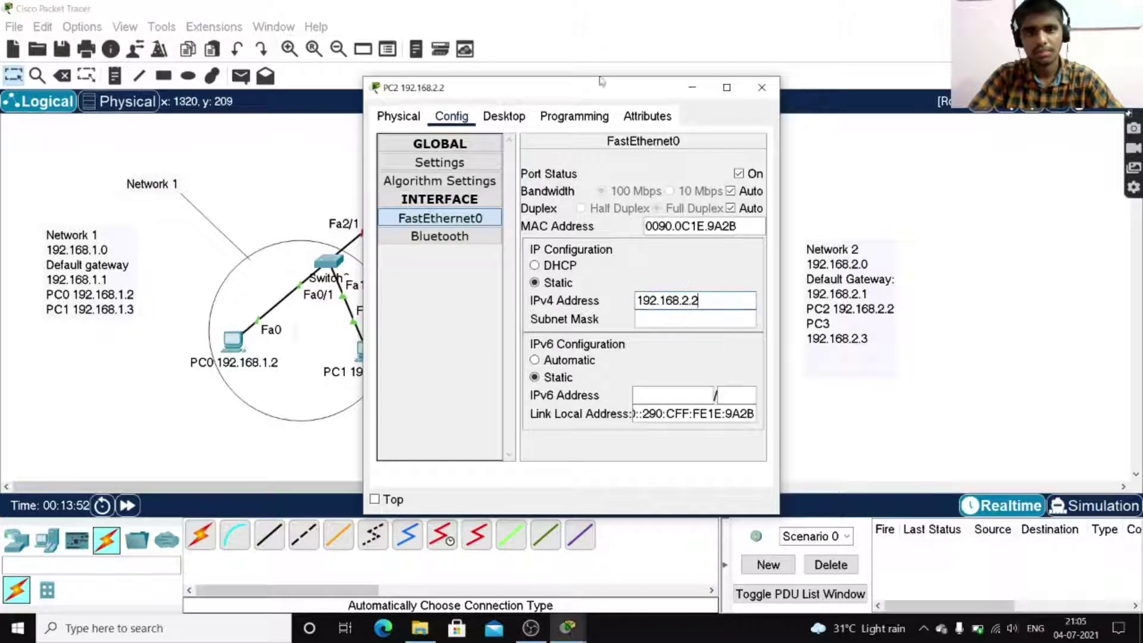
left_click_drag(599, 99, 540, 99)
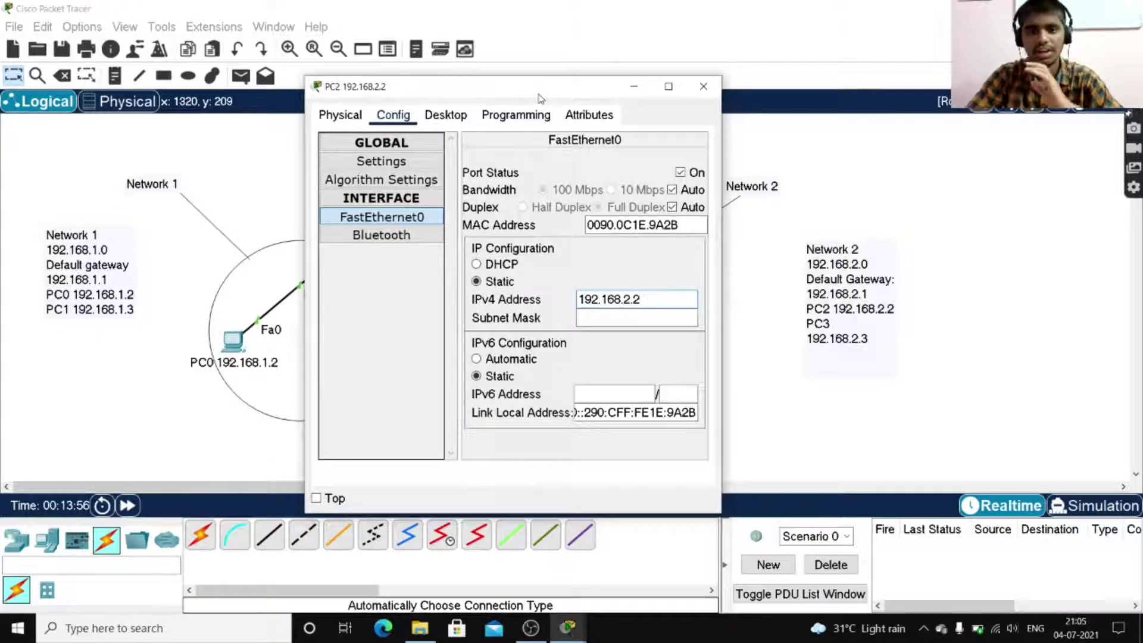
key("Tab")
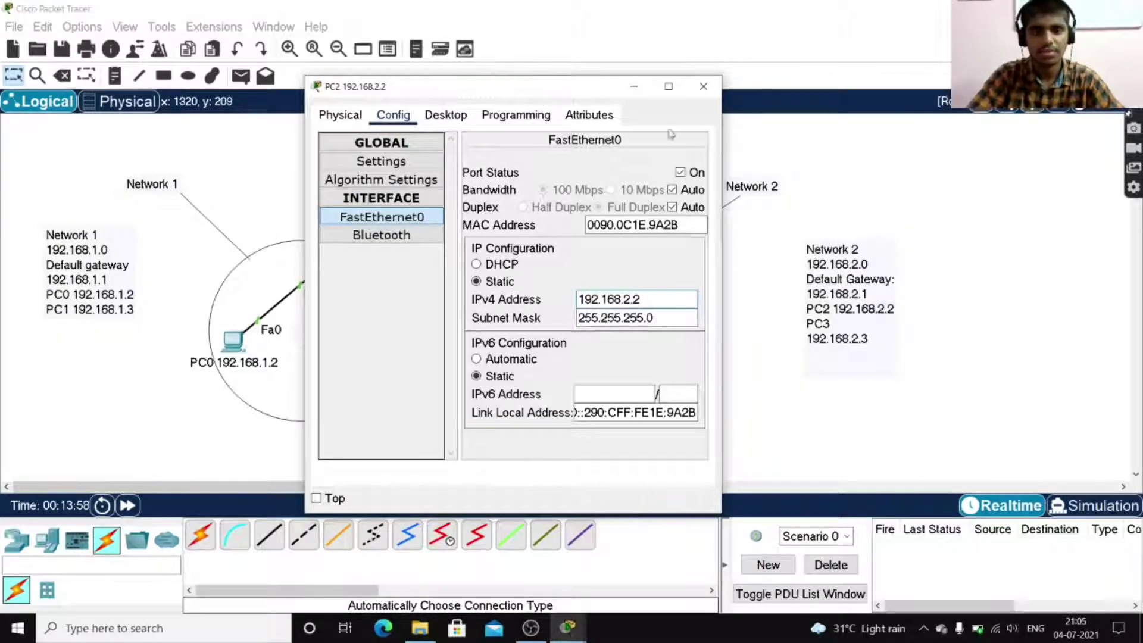
left_click_drag(523, 93, 509, 87)
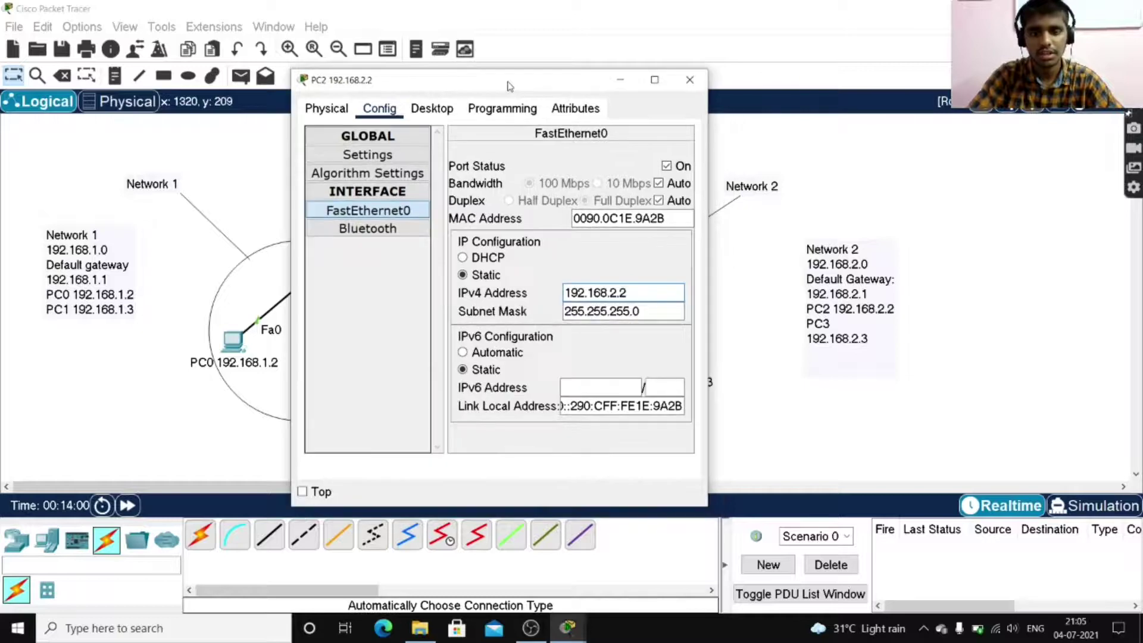
left_click(689, 80)
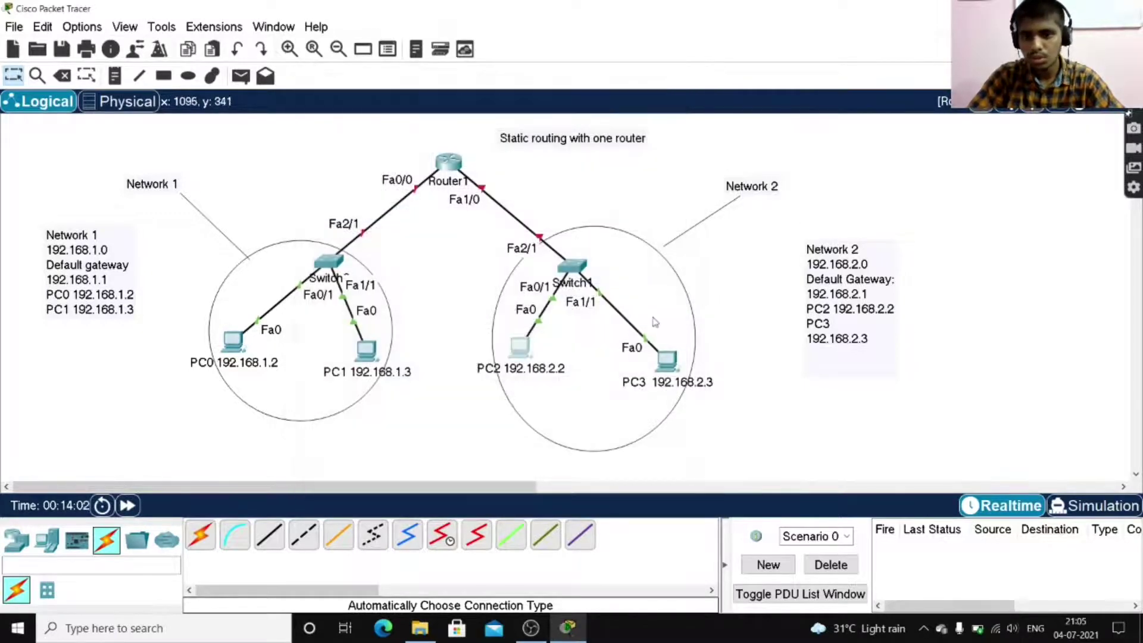
Set PC3's IPv4 default gateway to 192.168.2.1 in its global settings.
left_click(666, 361)
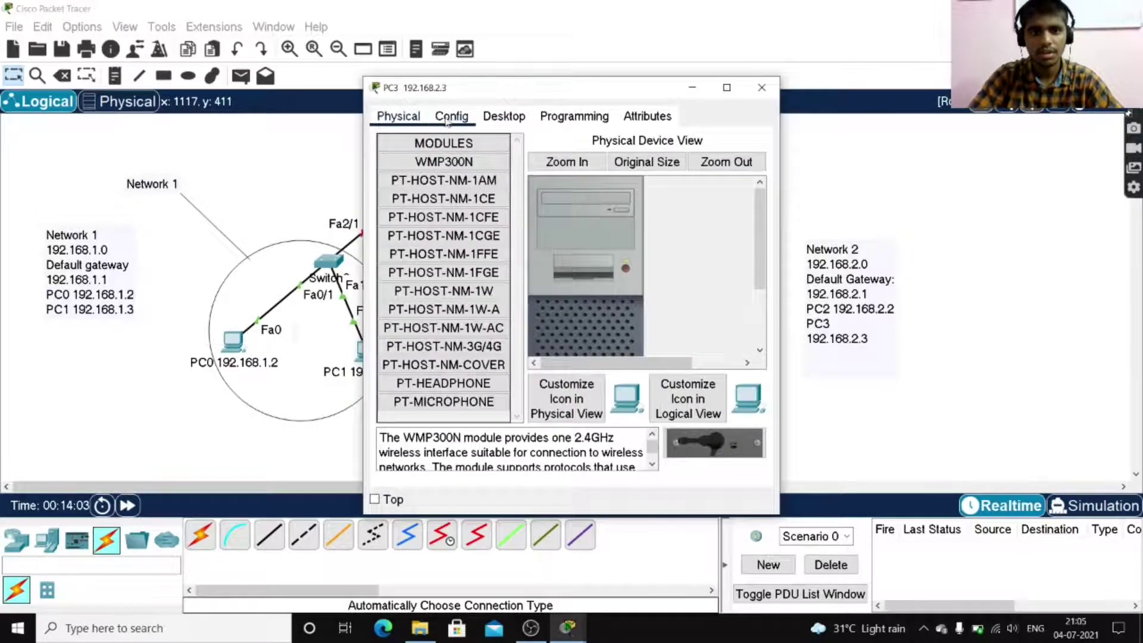
left_click(449, 116)
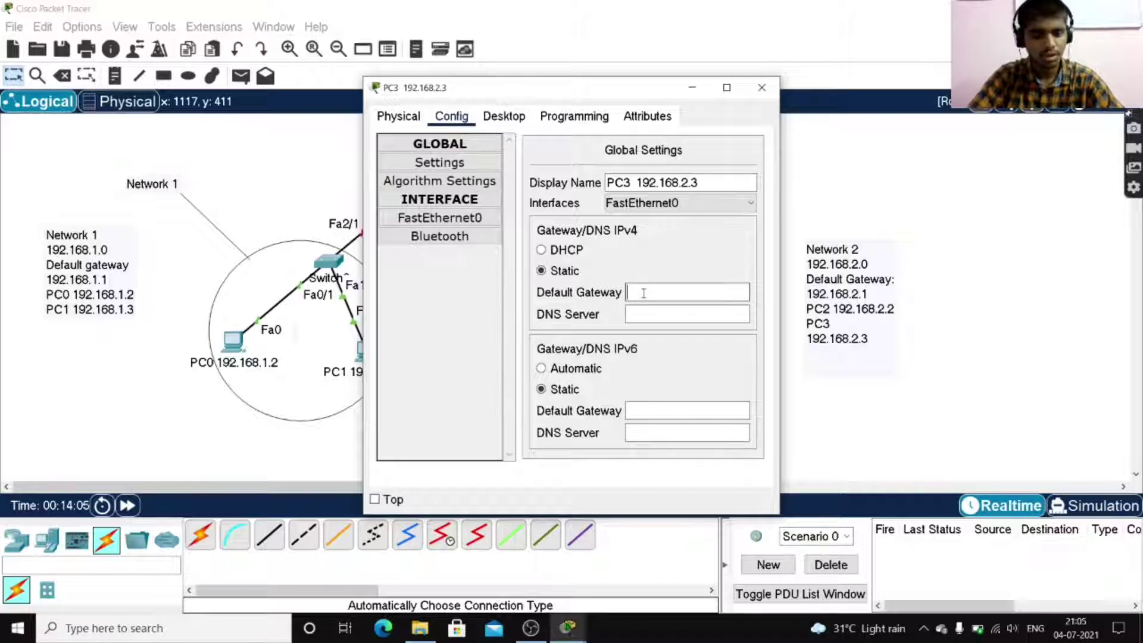
type("192.168.2.1")
left_click(704, 317)
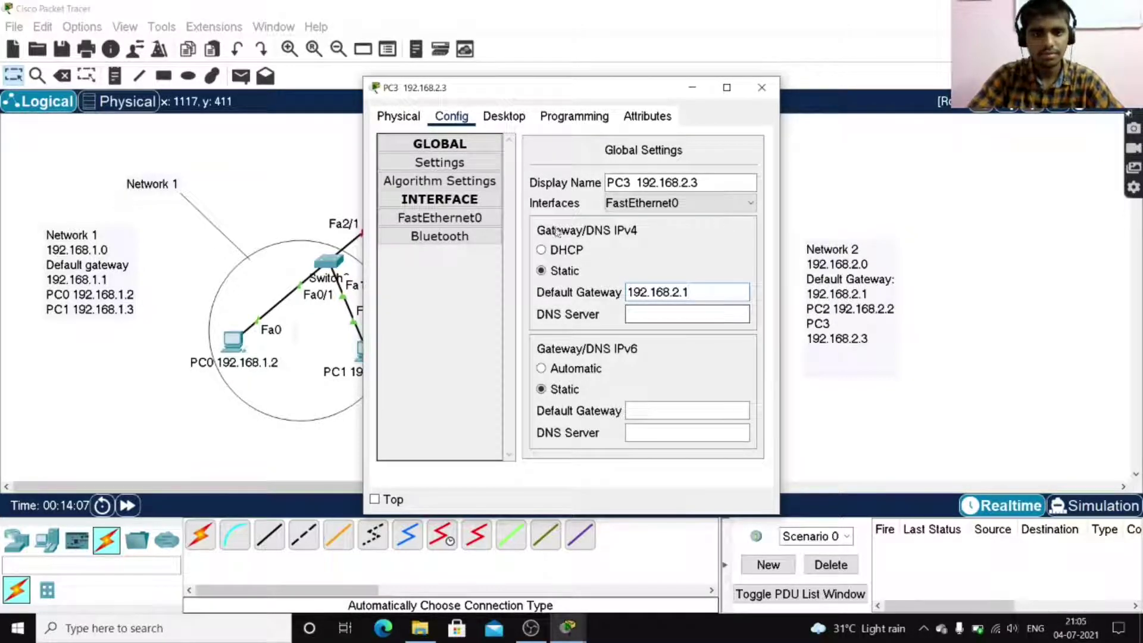
Give PC3's FastEthernet0 the static IPv4 address 192.168.2.3 with subnet mask 255.255.255.0 and close its configuration.
left_click(440, 218)
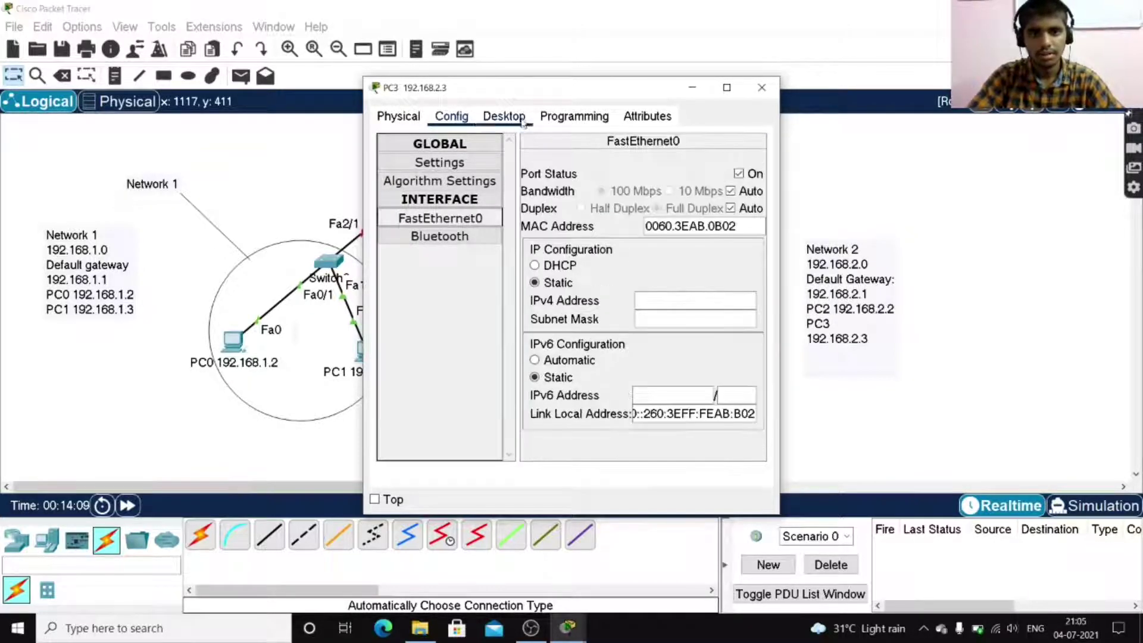
left_click(645, 294)
type("192.168.2.1")
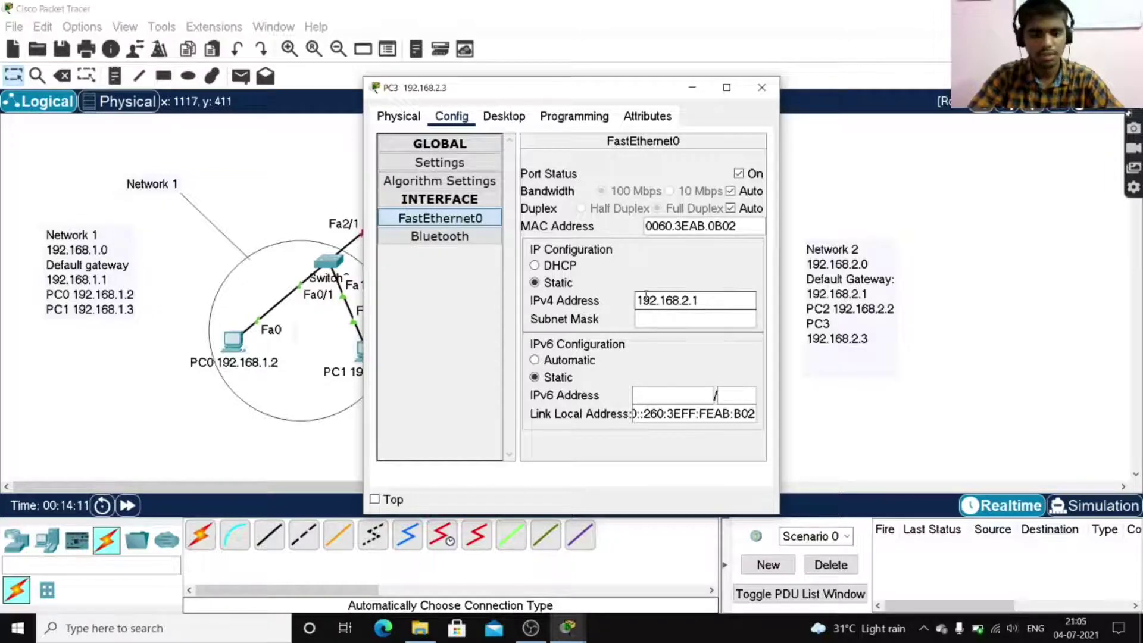
key("BackSpace")
type("3")
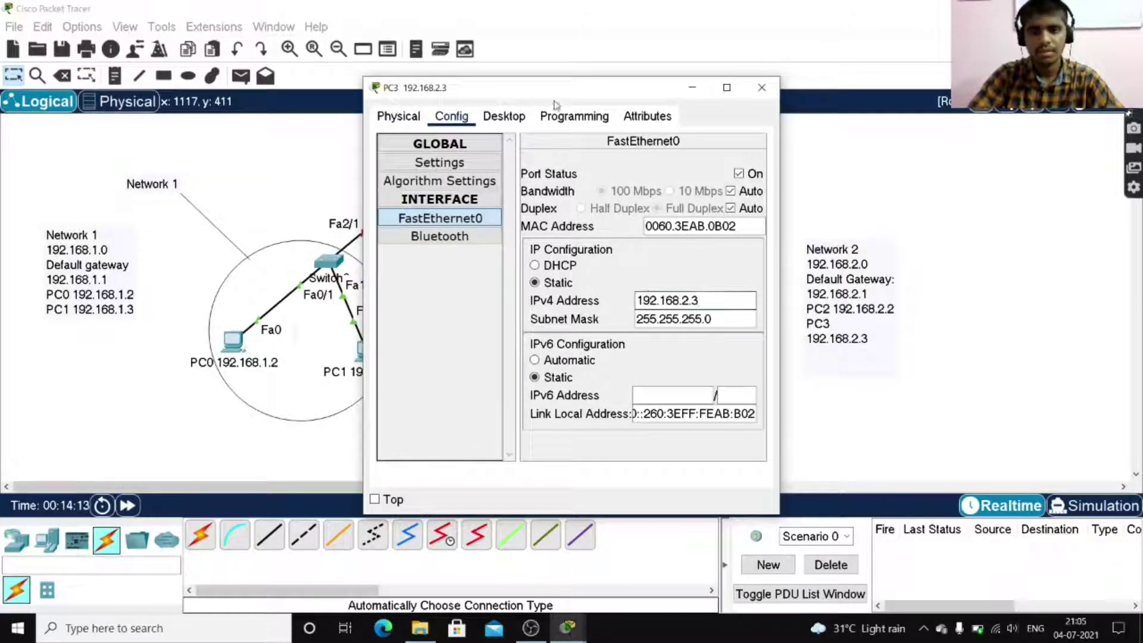
left_click(761, 87)
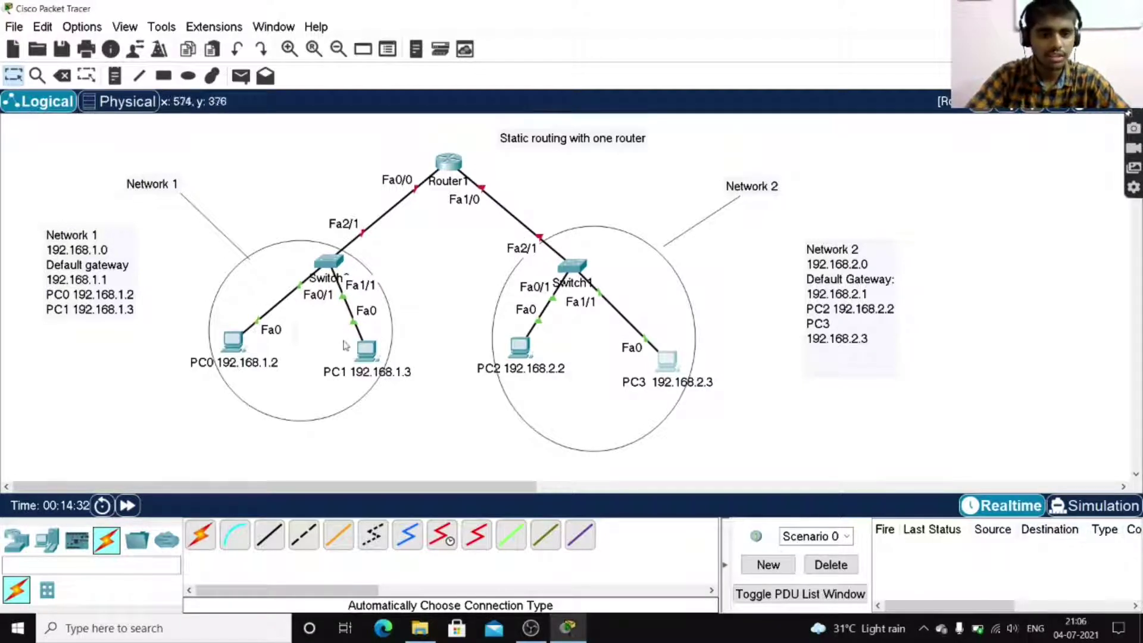
Give Router1's FastEthernet0/0 interface the IPv4 address 192.168.1.1 with subnet mask 255.255.255.0.
mouse_move(365, 356)
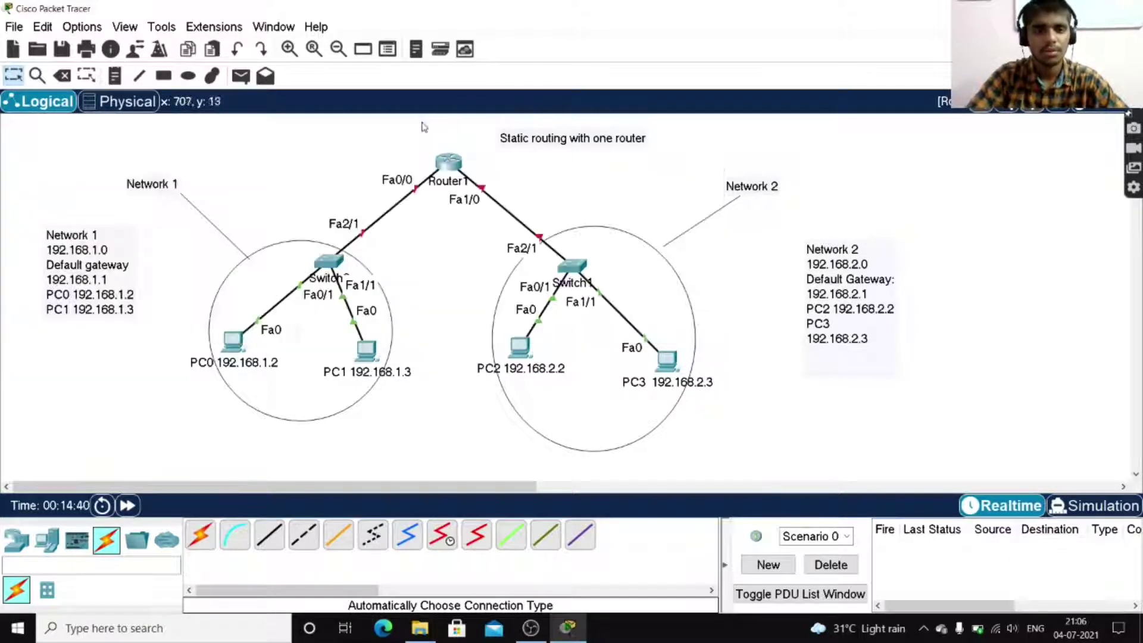
left_click(452, 163)
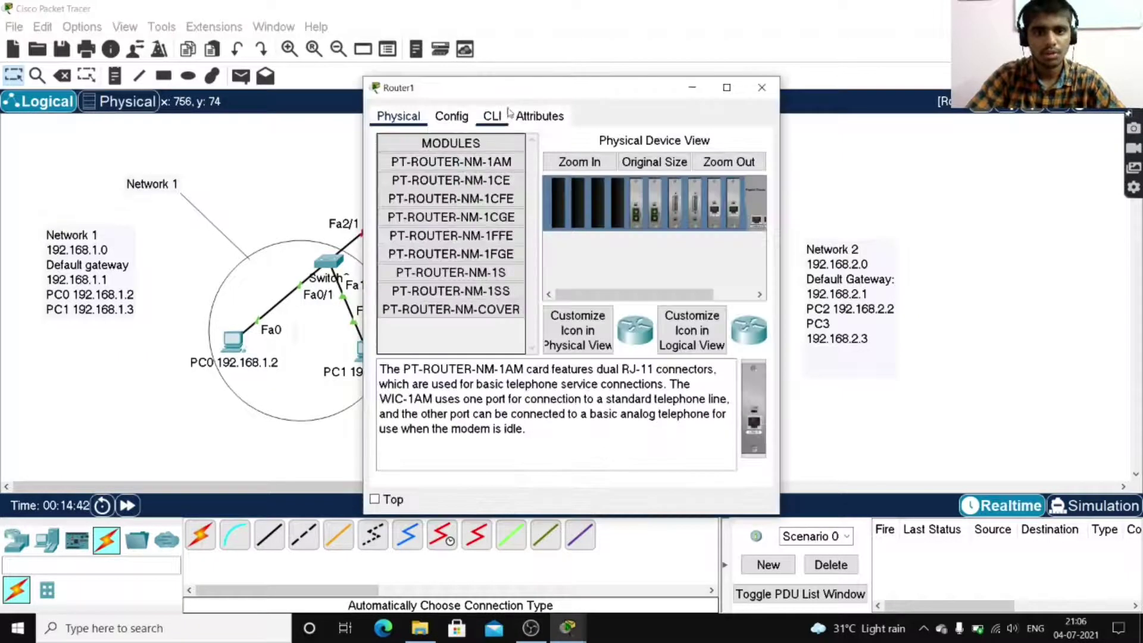
left_click_drag(457, 97, 510, 95)
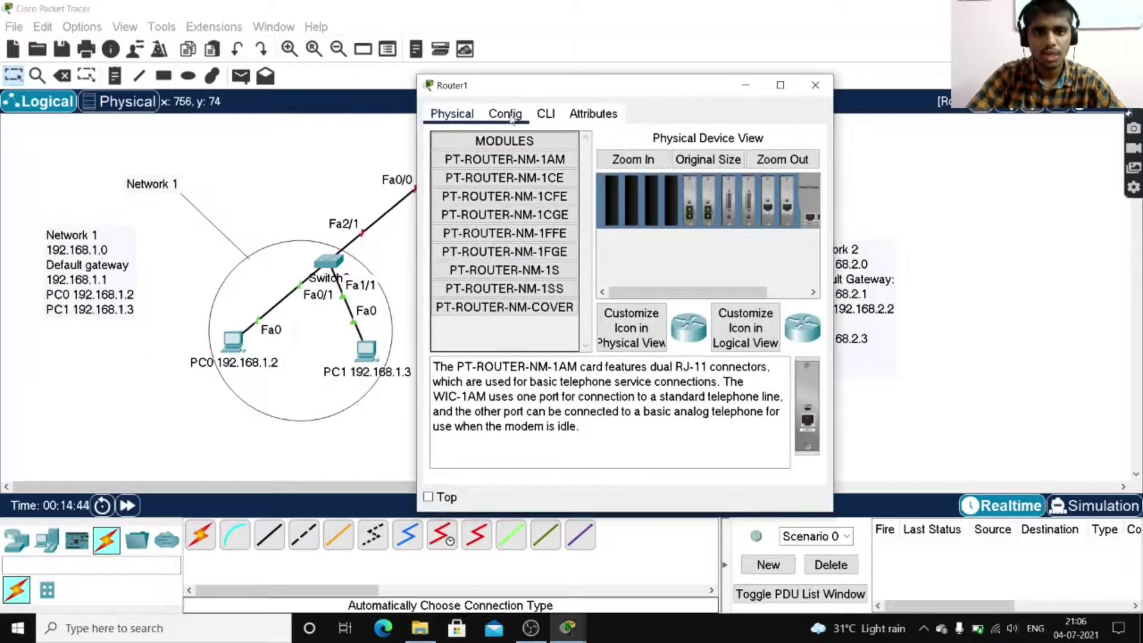
left_click(512, 116)
left_click_drag(494, 97, 671, 66)
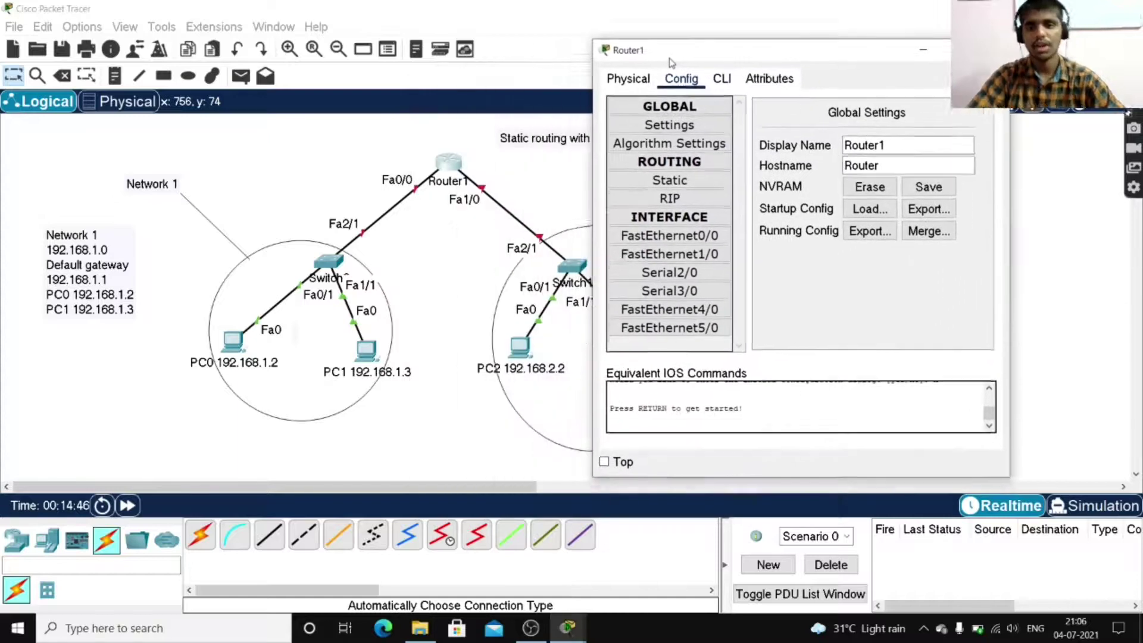
left_click(684, 244)
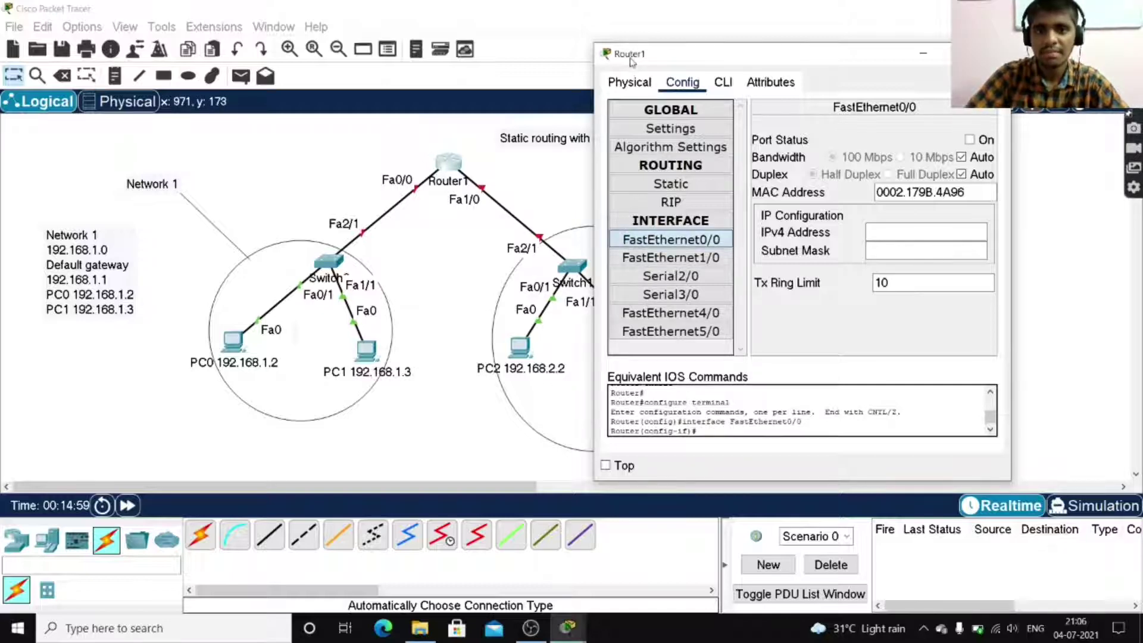
left_click_drag(633, 57, 652, 51)
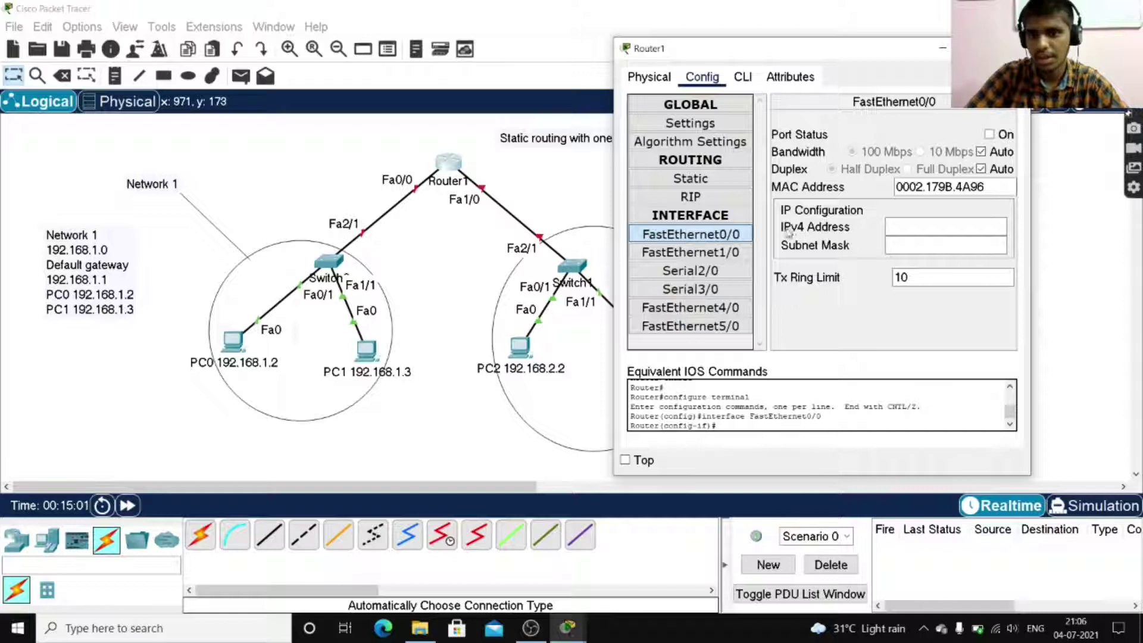
left_click(897, 223)
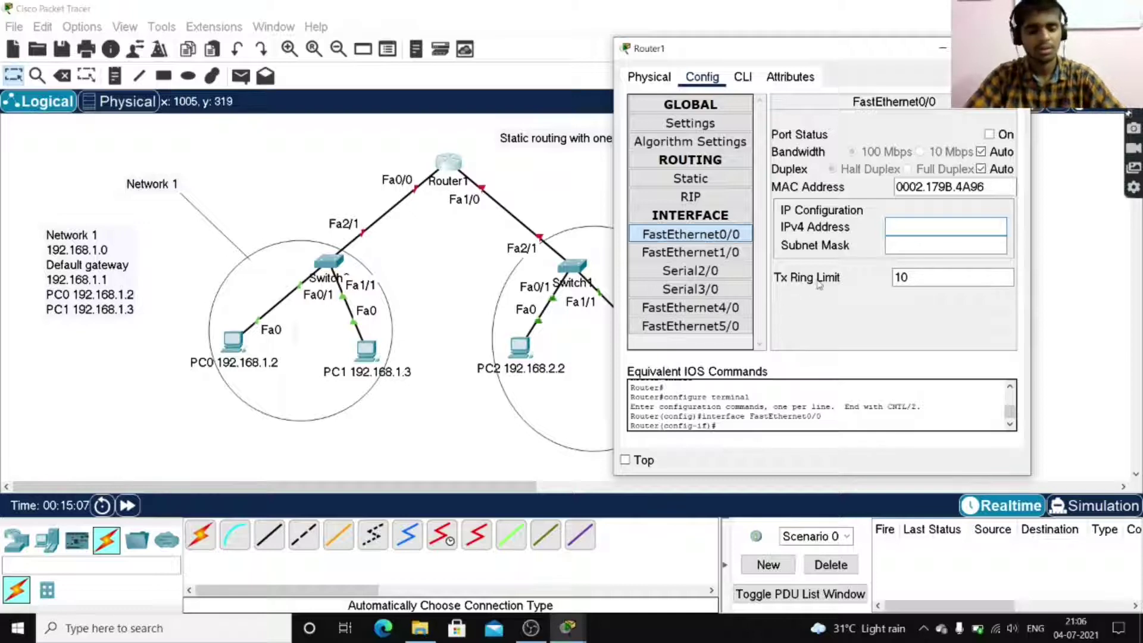
type("192.168.2.1")
key("Left")
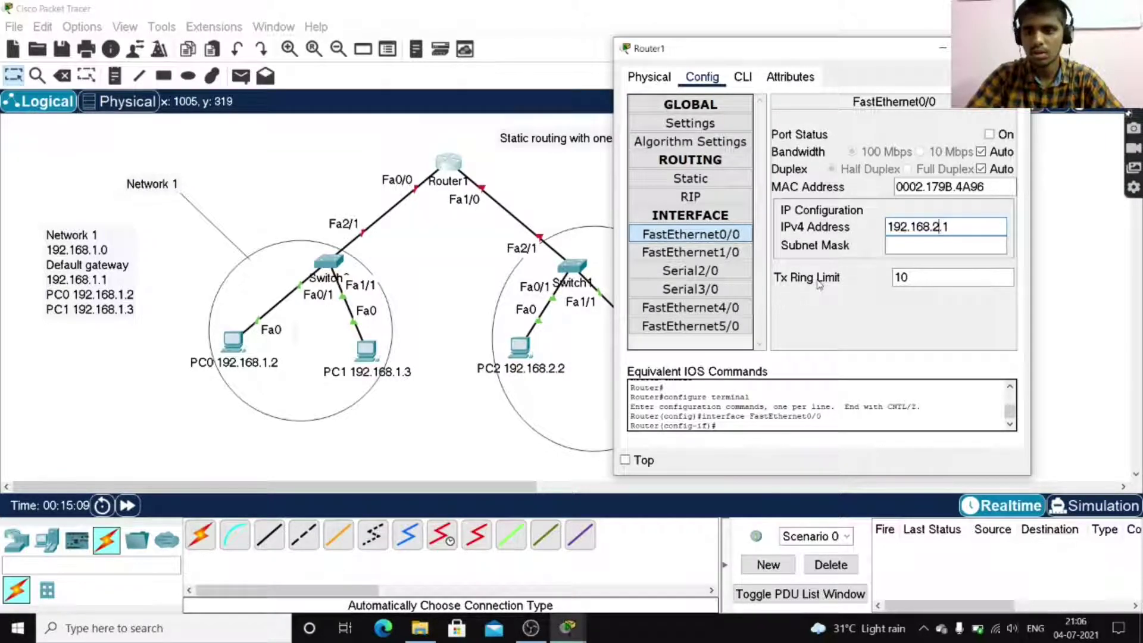
key("Left")
key("BackSpace")
type("1")
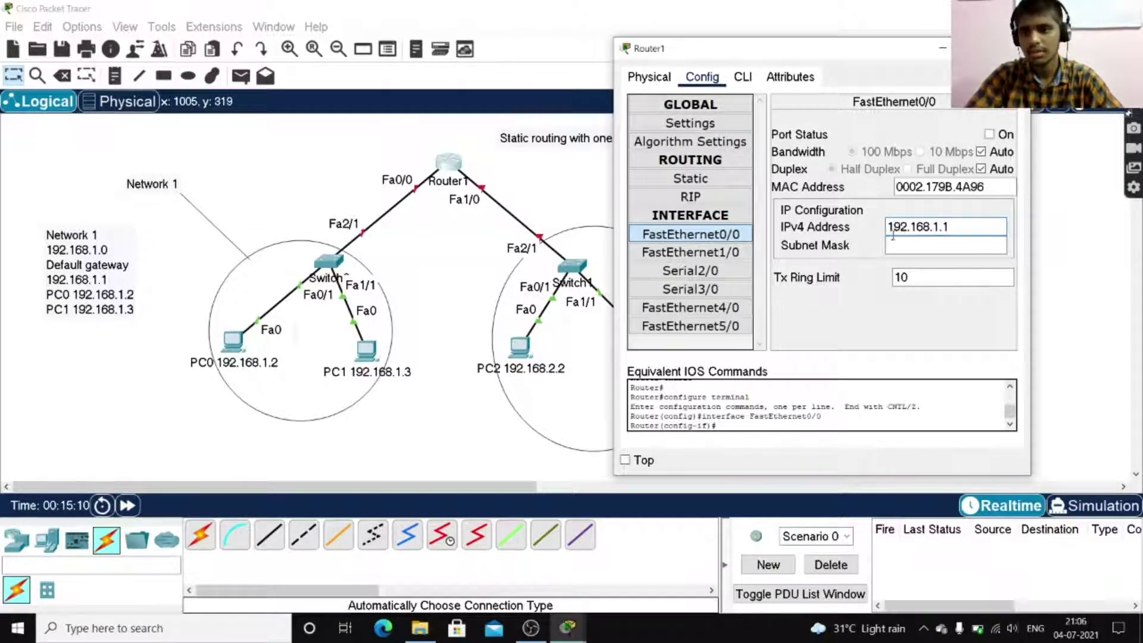
left_click(952, 245)
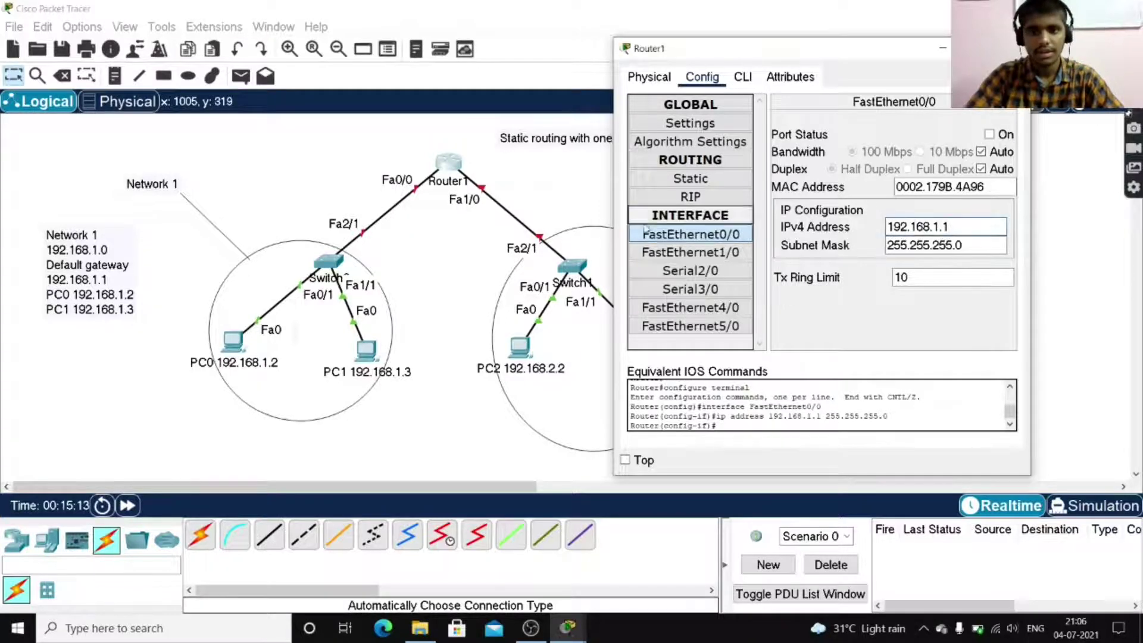
Give Router1's FastEthernet1/0 interface the IPv4 address 192.168.2.1 with subnet mask 255.255.255.0.
left_click(669, 255)
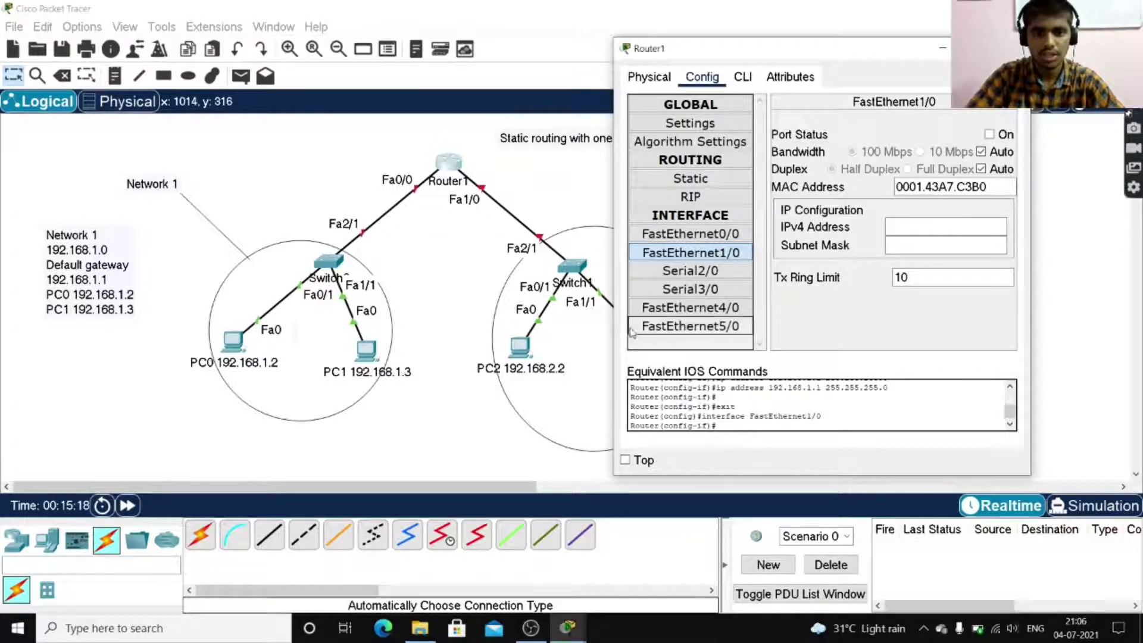
left_click_drag(685, 37, 756, 29)
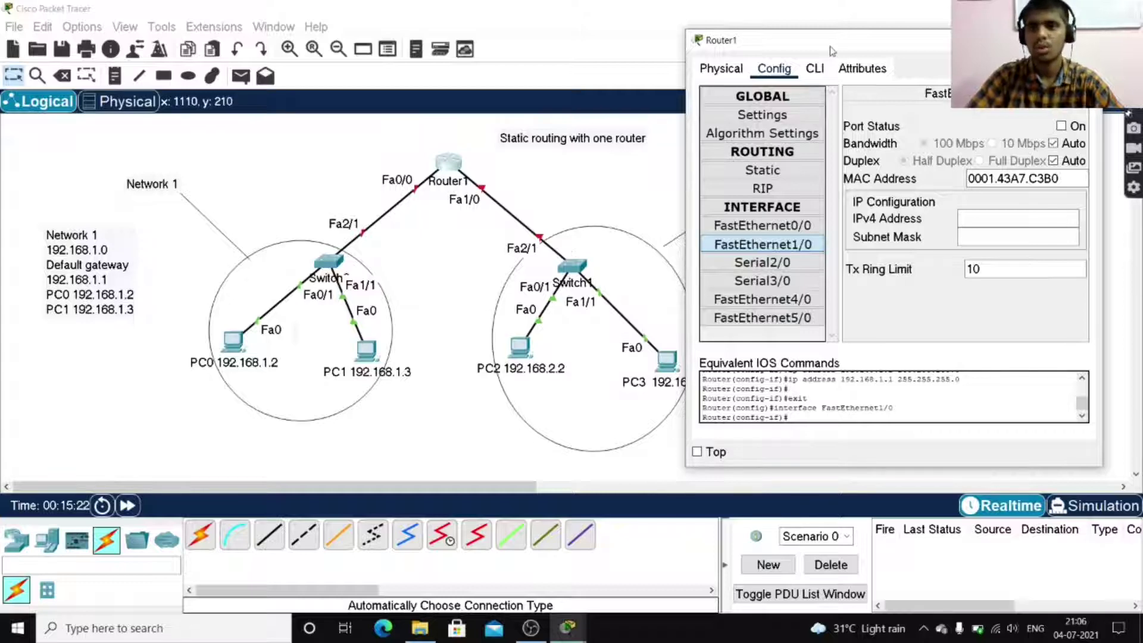
left_click_drag(831, 45, 738, 64)
left_click(894, 239)
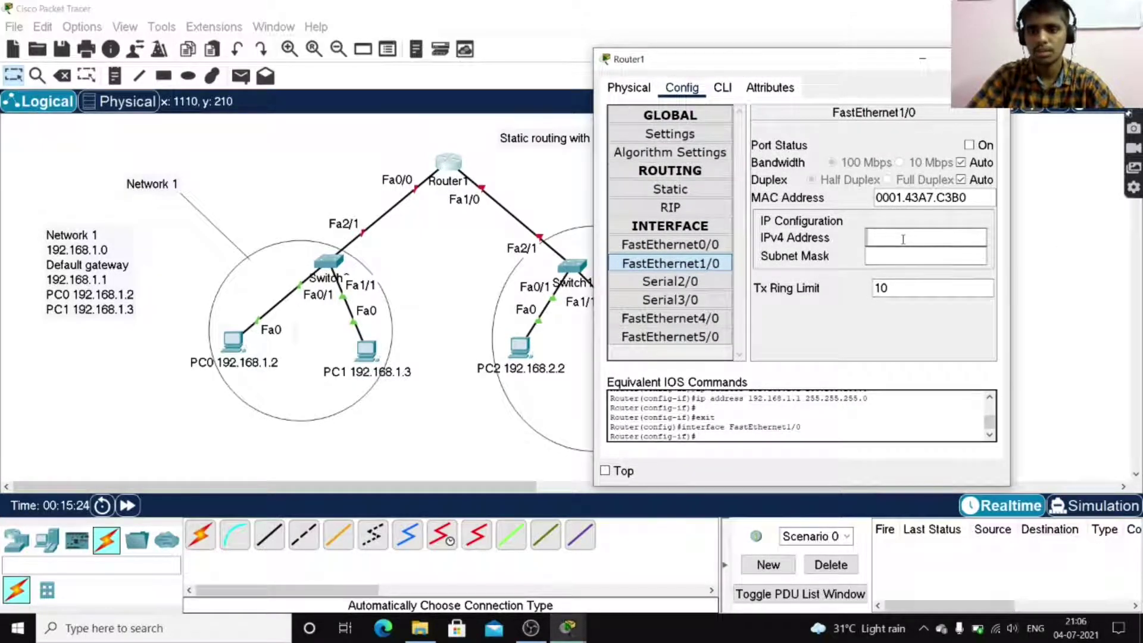
left_click_drag(819, 67, 491, 127)
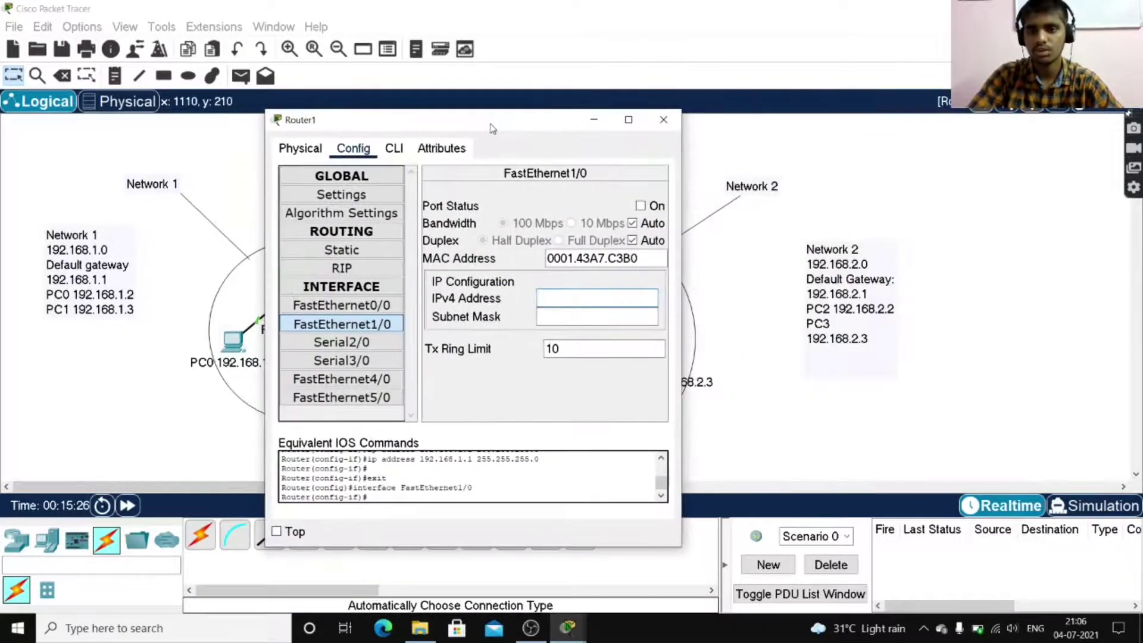
left_click(559, 304)
type("192.168.2.1")
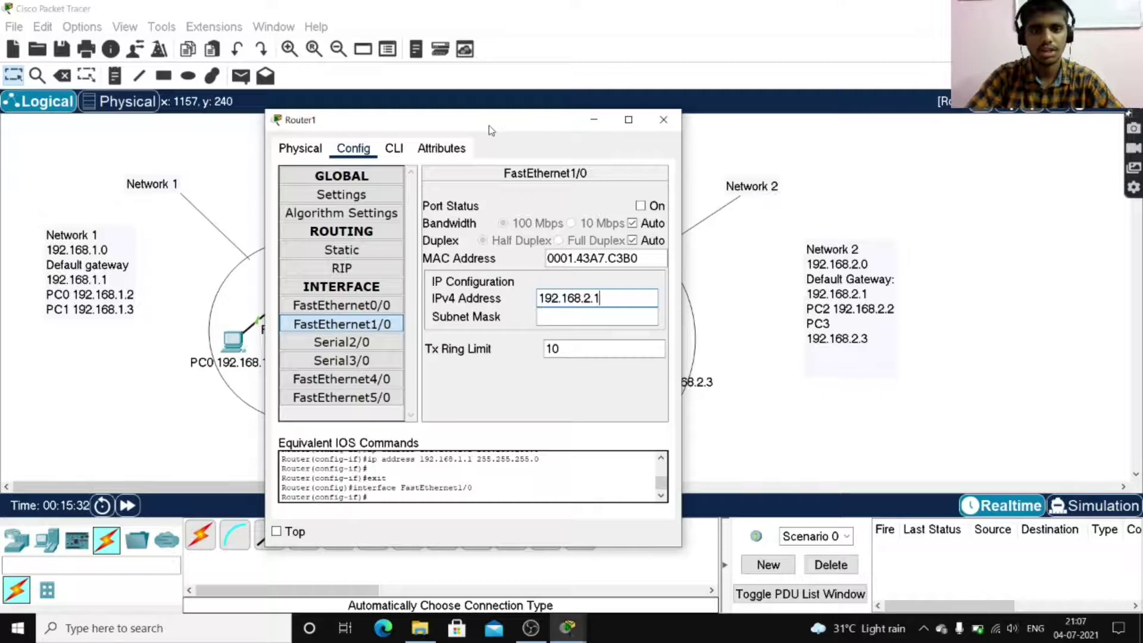
left_click_drag(489, 130, 606, 122)
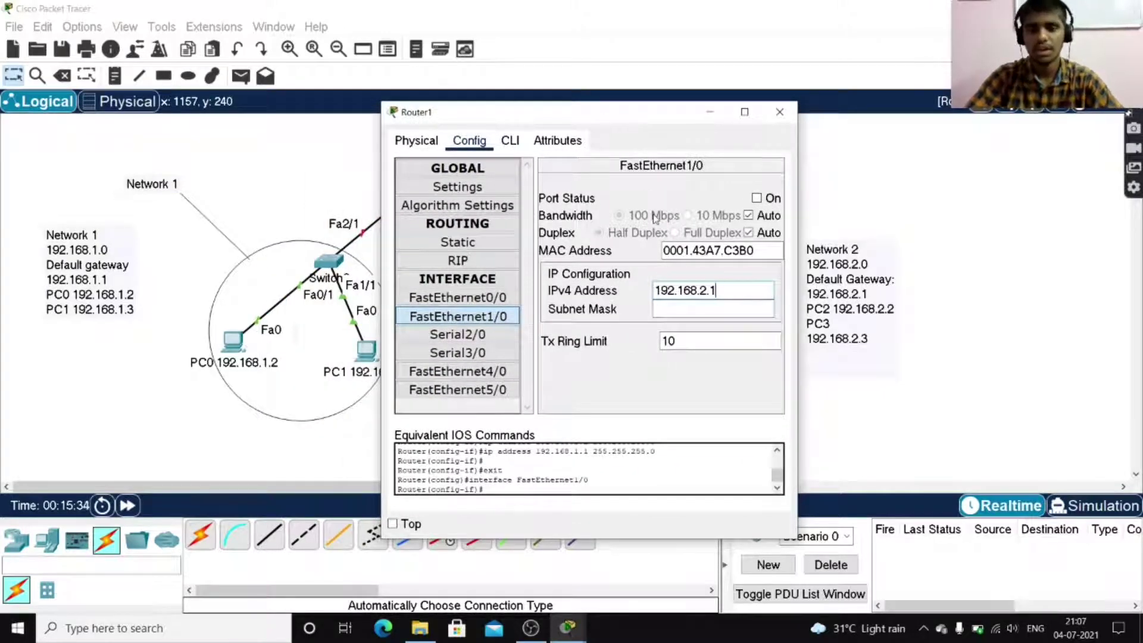
key("Return")
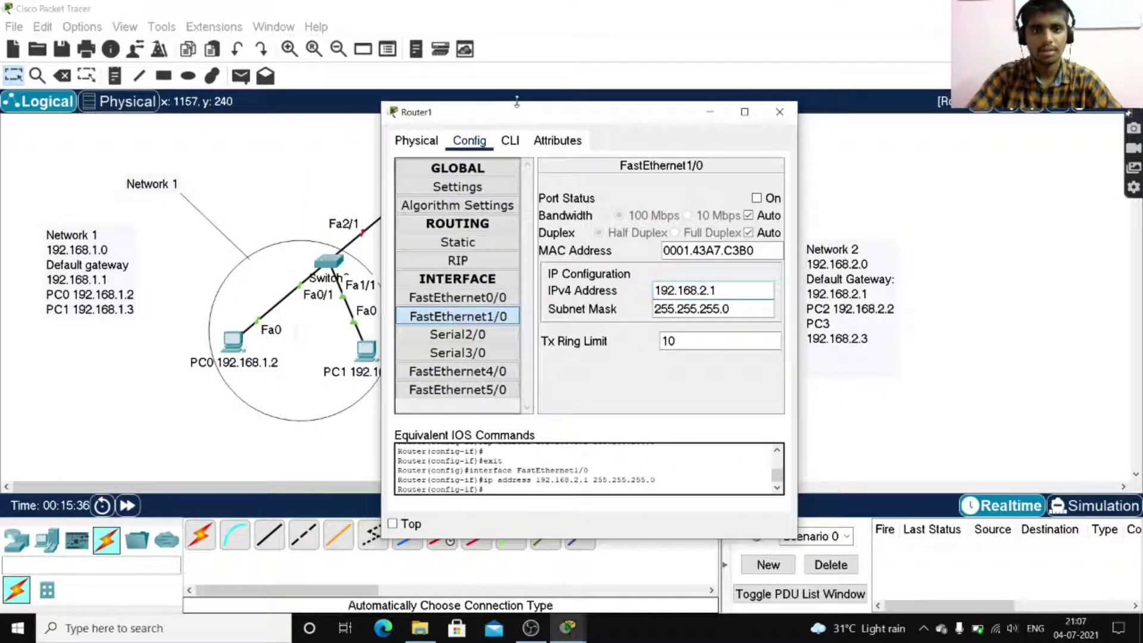
Turn on the port status of Router1's FastEthernet1/0 interface.
left_click_drag(515, 115, 760, 85)
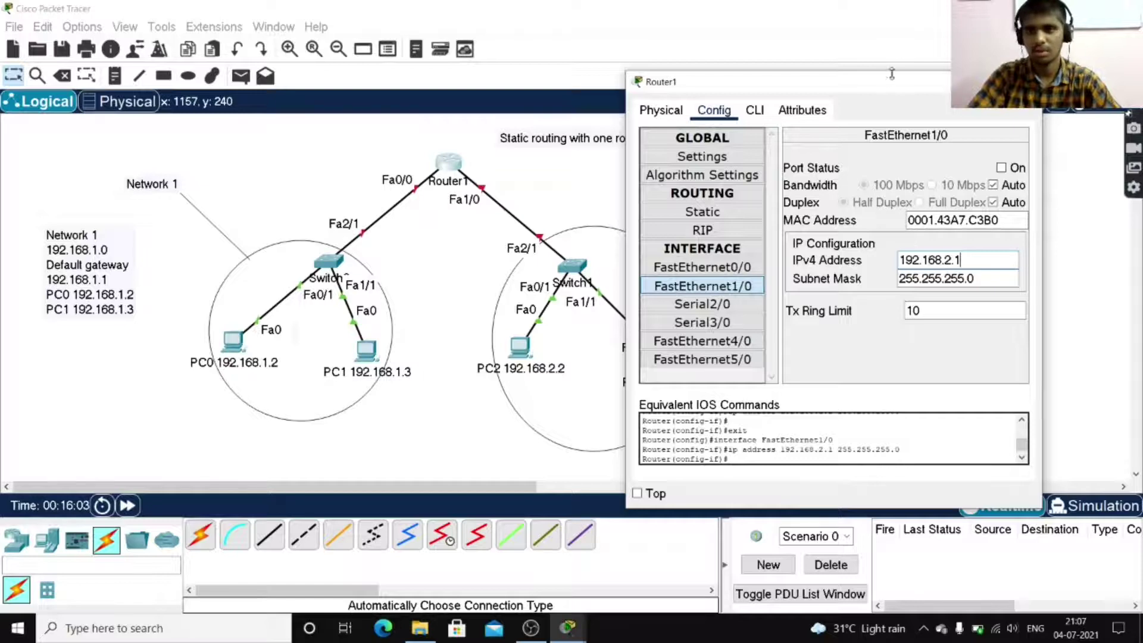
left_click_drag(891, 86, 809, 91)
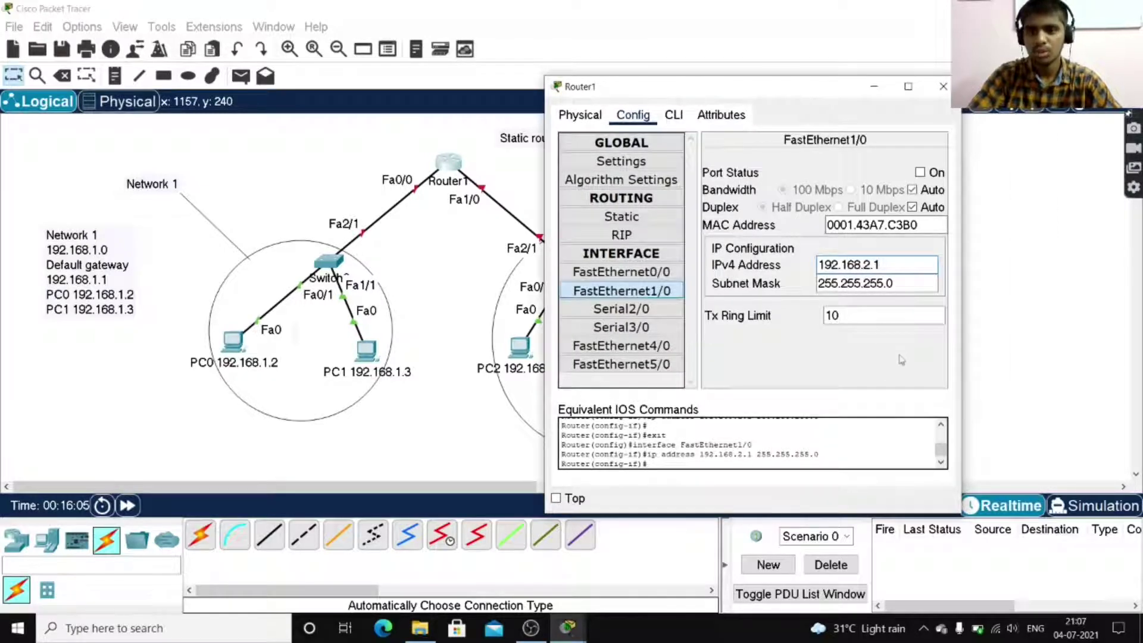
left_click(920, 173)
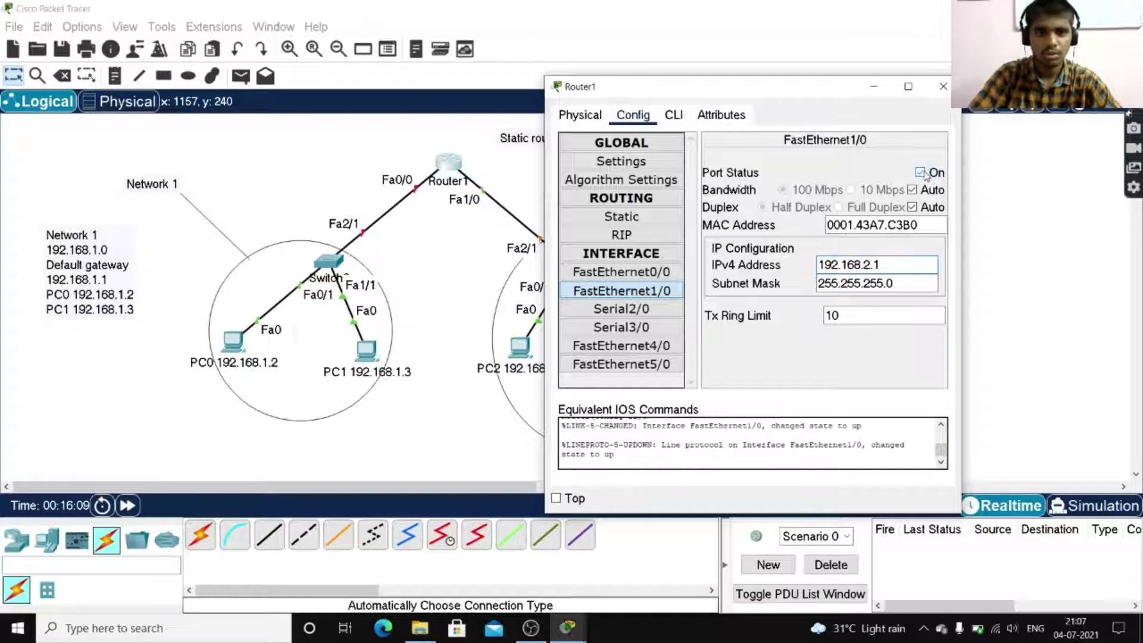
Turn on the port status of Router1's FastEthernet0/0 interface and close the router's configuration.
left_click_drag(694, 98, 778, 94)
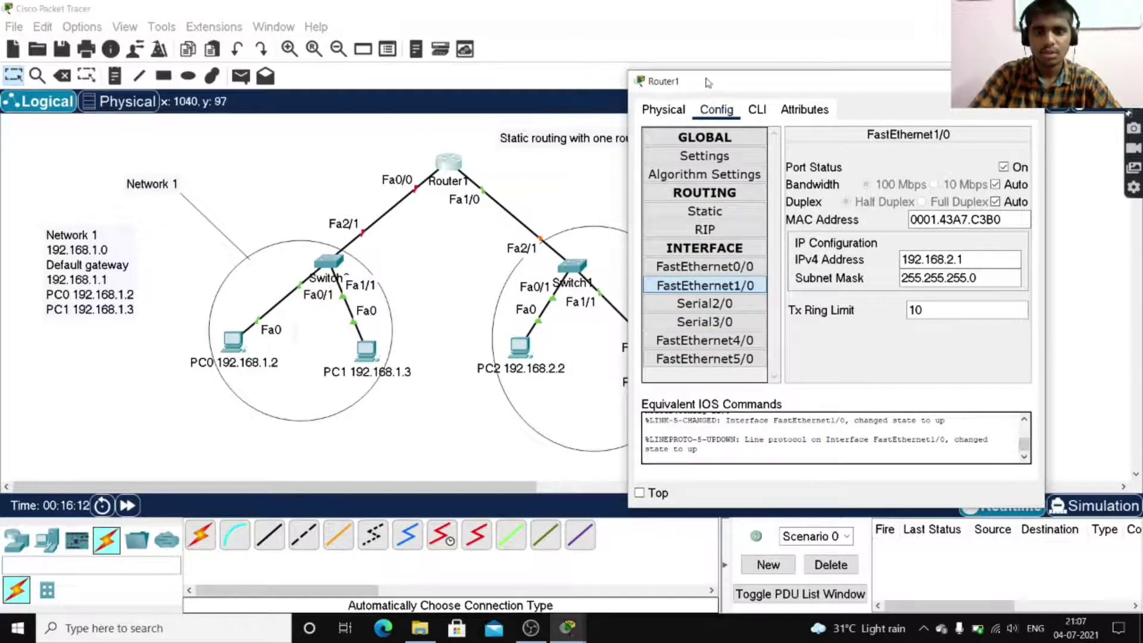
left_click_drag(706, 82, 778, 82)
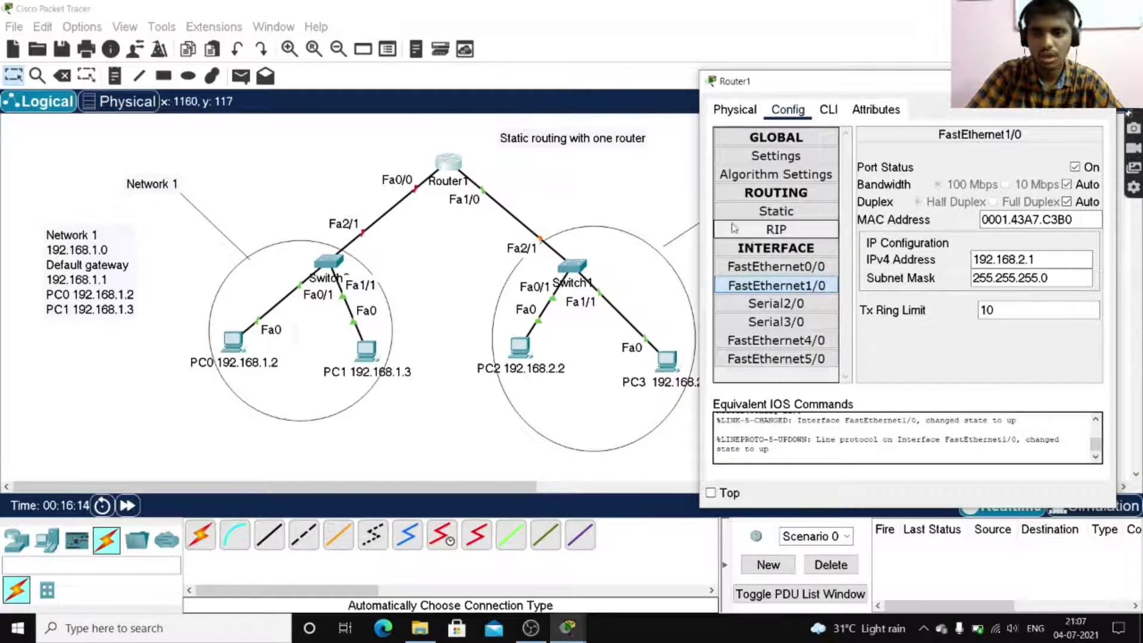
left_click(774, 267)
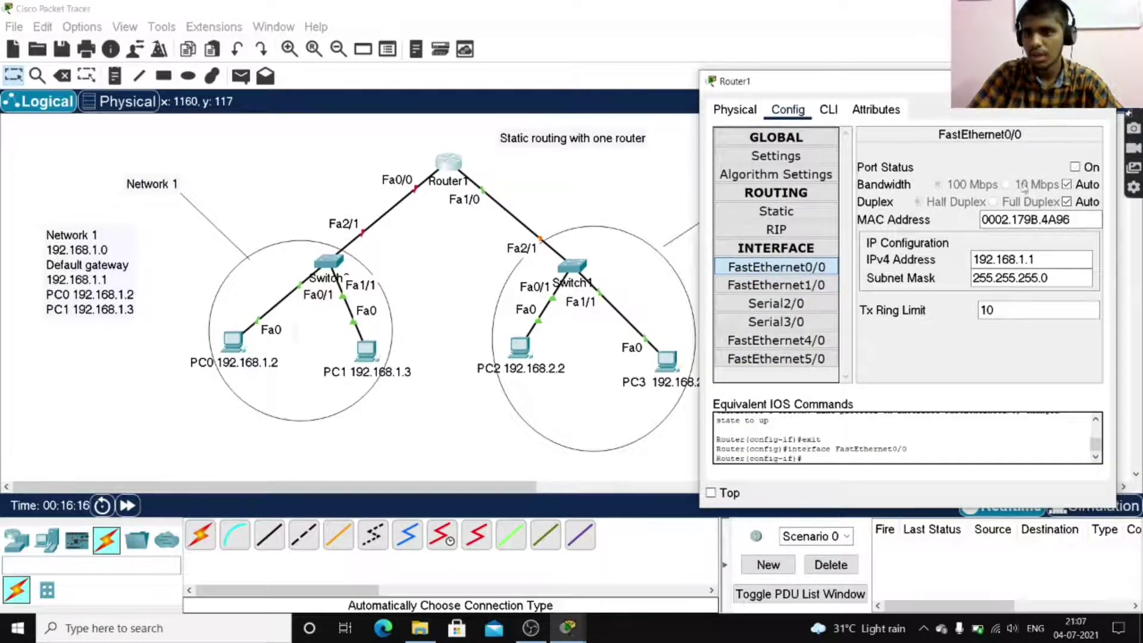
left_click(1074, 167)
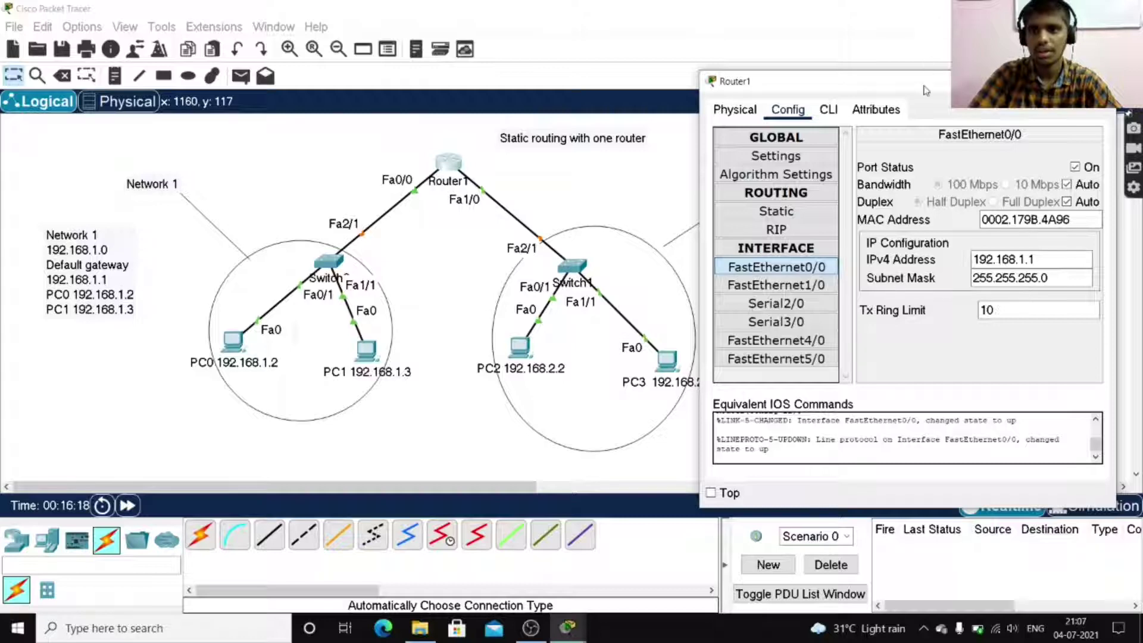
left_click_drag(925, 88, 866, 83)
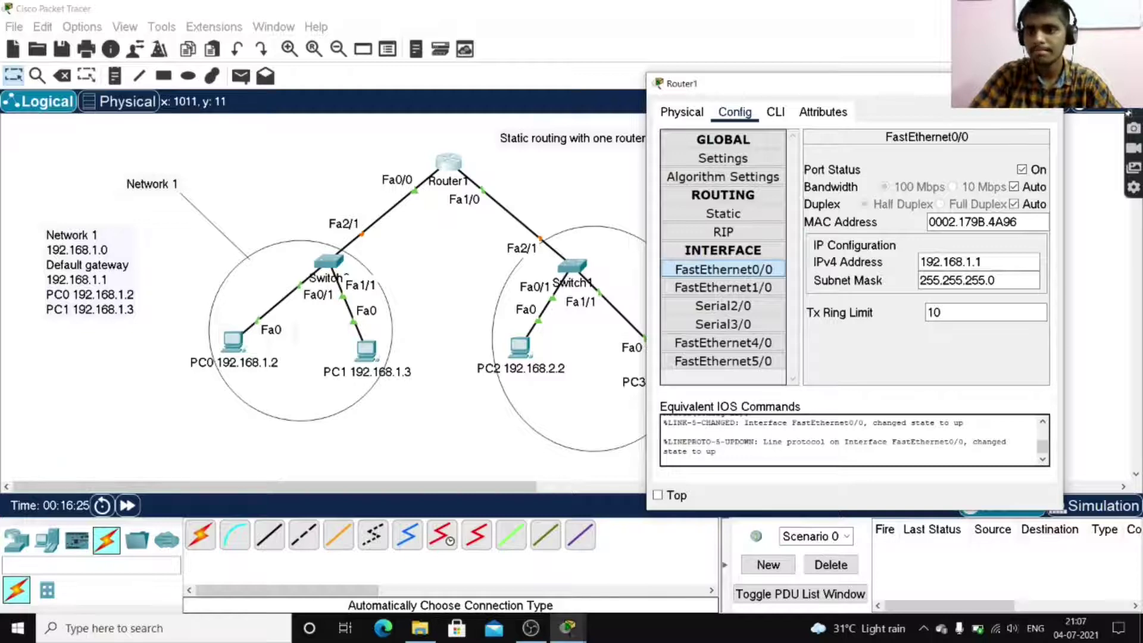
left_click(1051, 83)
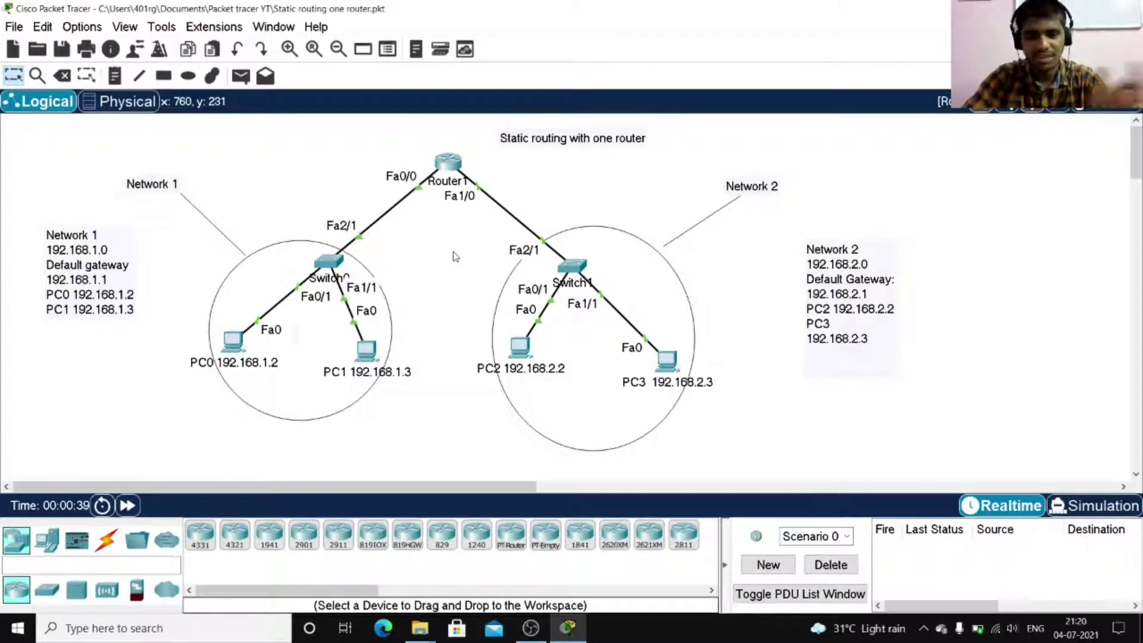
left_click(531, 628)
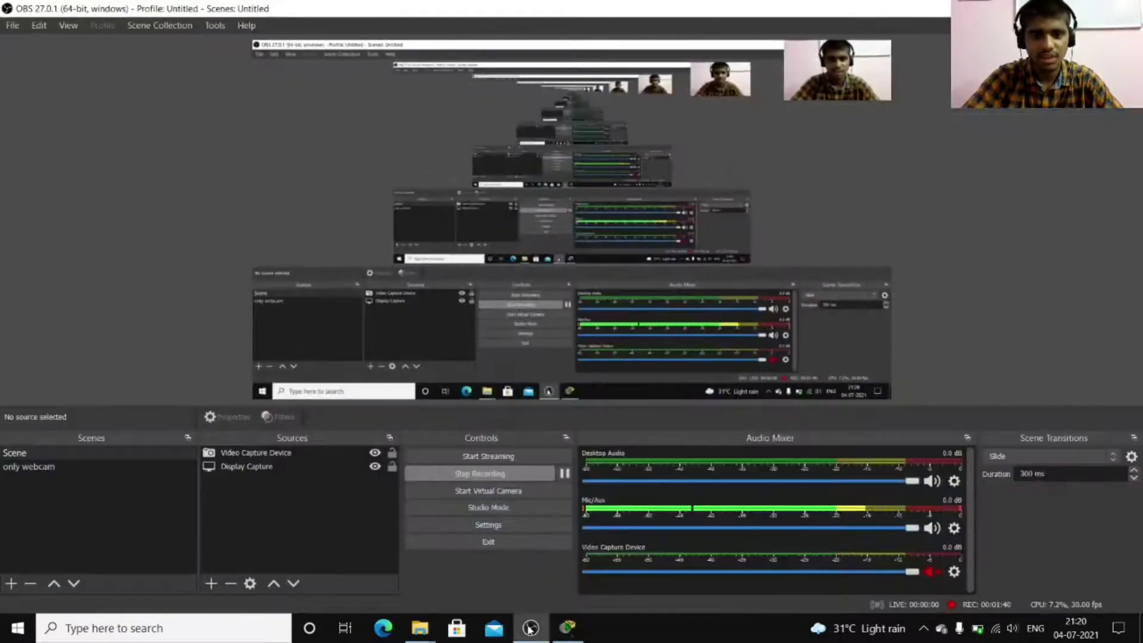
left_click(530, 628)
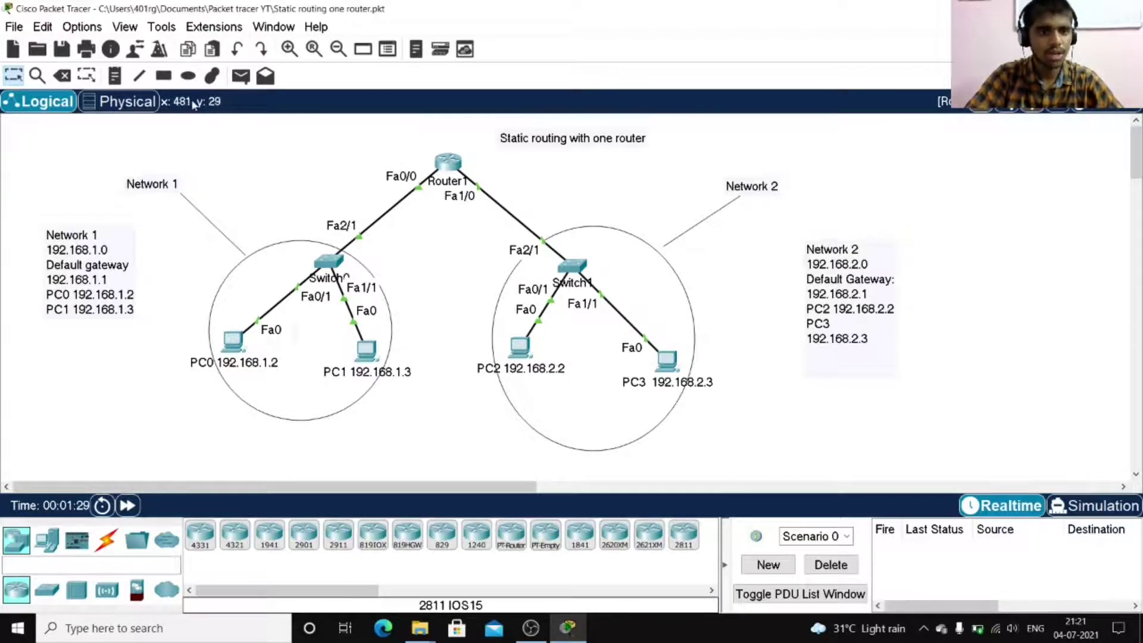
Send a simple PDU from PC0 to PC3 to test the connection, and fire it a second time.
left_click(240, 77)
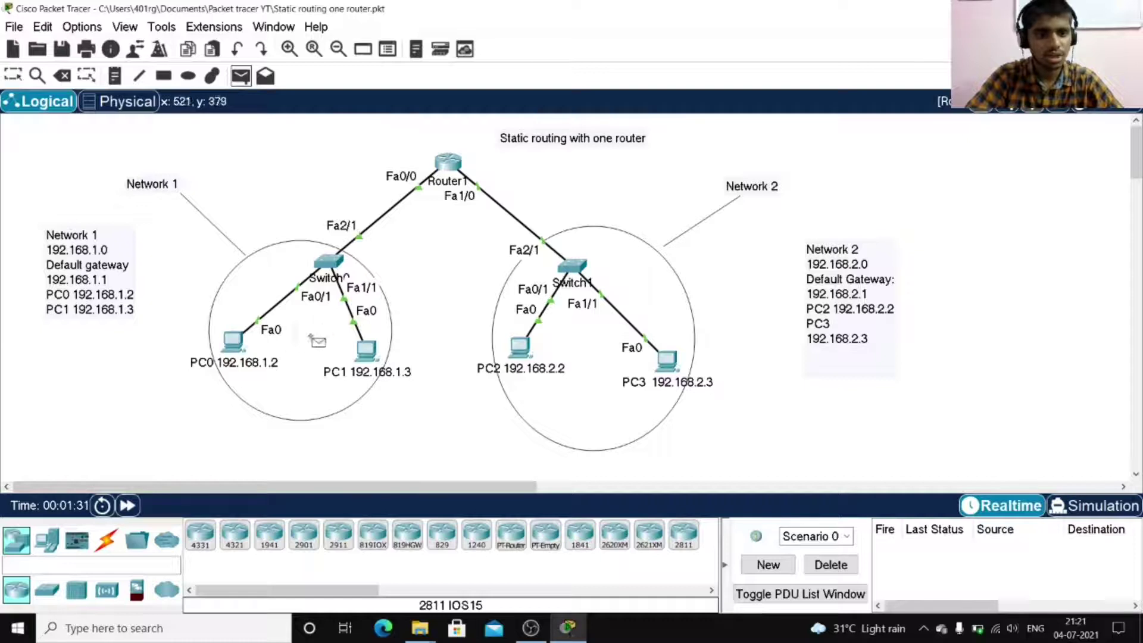
left_click(238, 345)
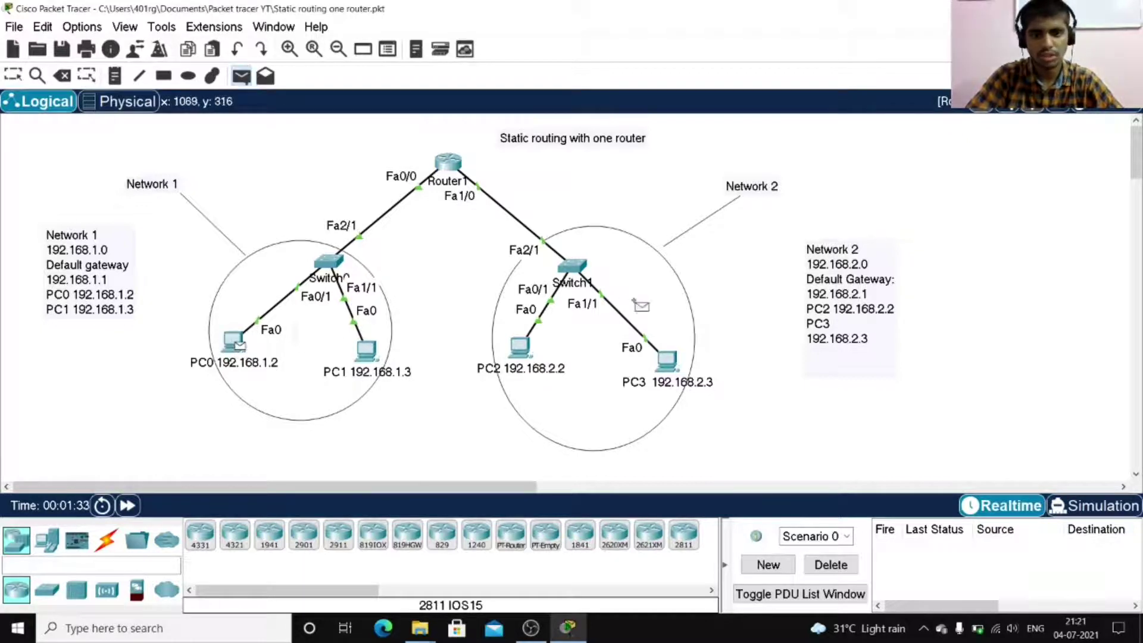
left_click(667, 360)
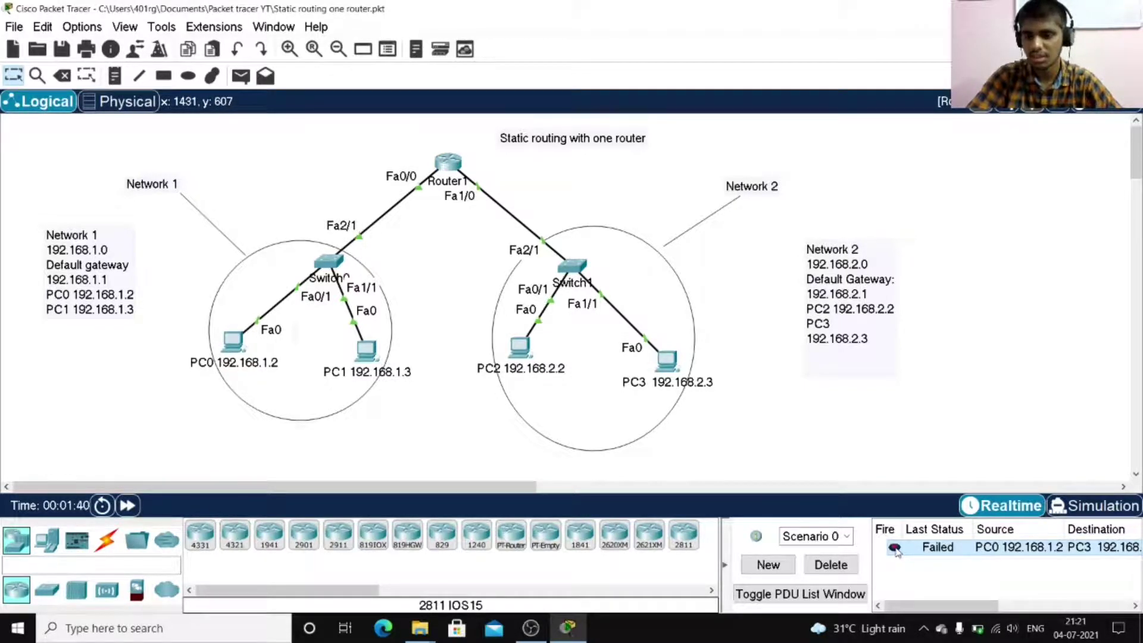
double_click(894, 547)
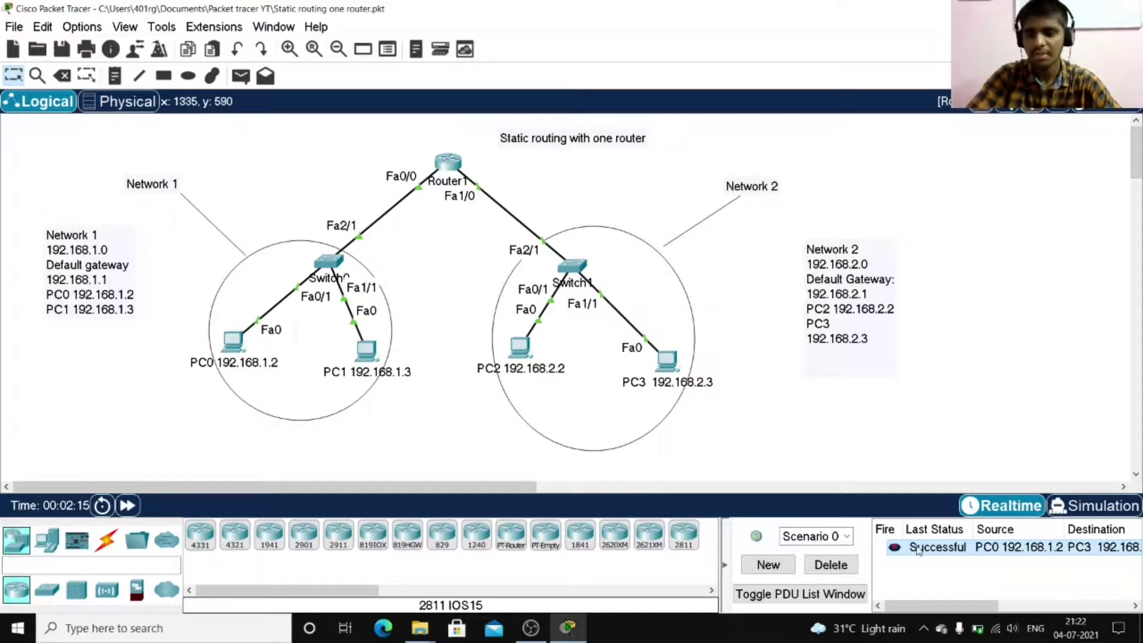
Delete the current PDU scenario and send a fresh simple PDU from PC0 to PC3.
left_click(834, 570)
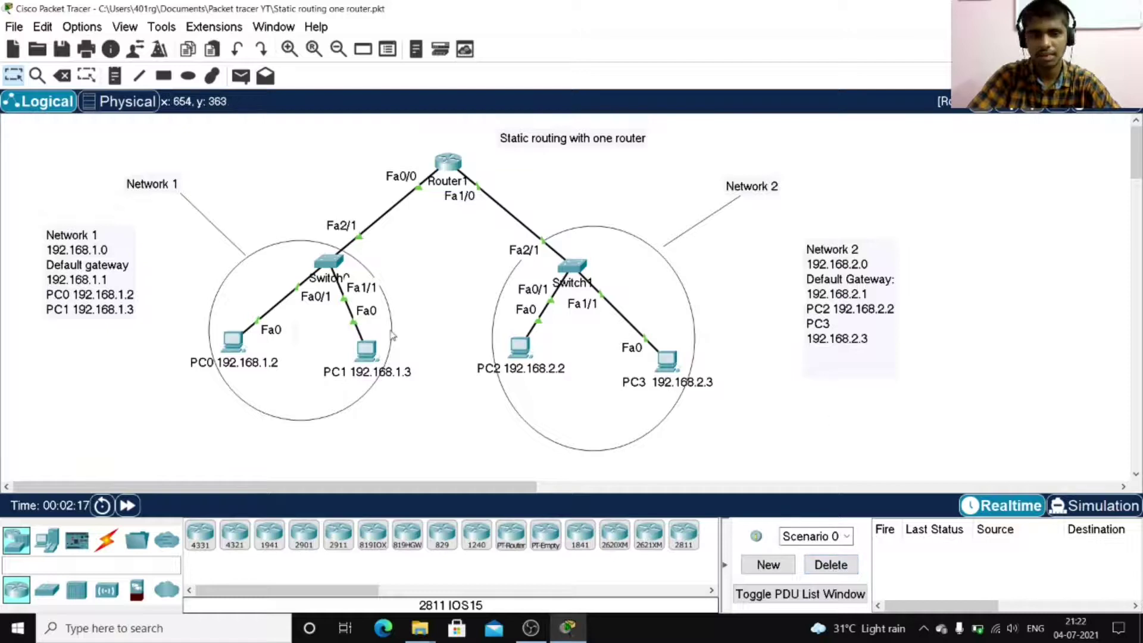
left_click(241, 76)
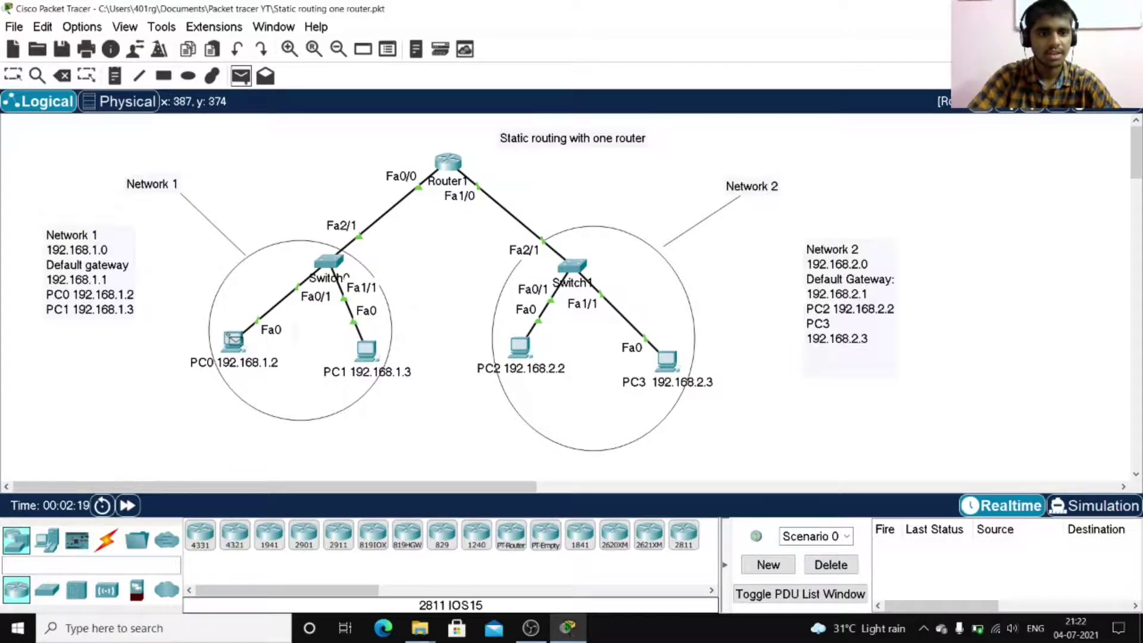
left_click(234, 342)
left_click(668, 360)
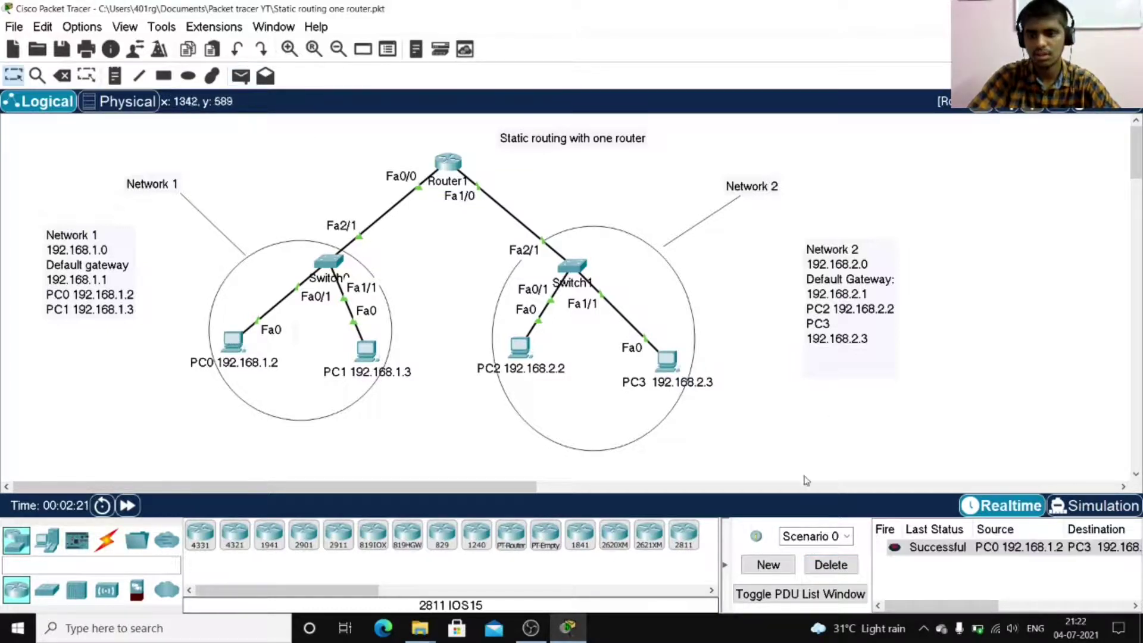